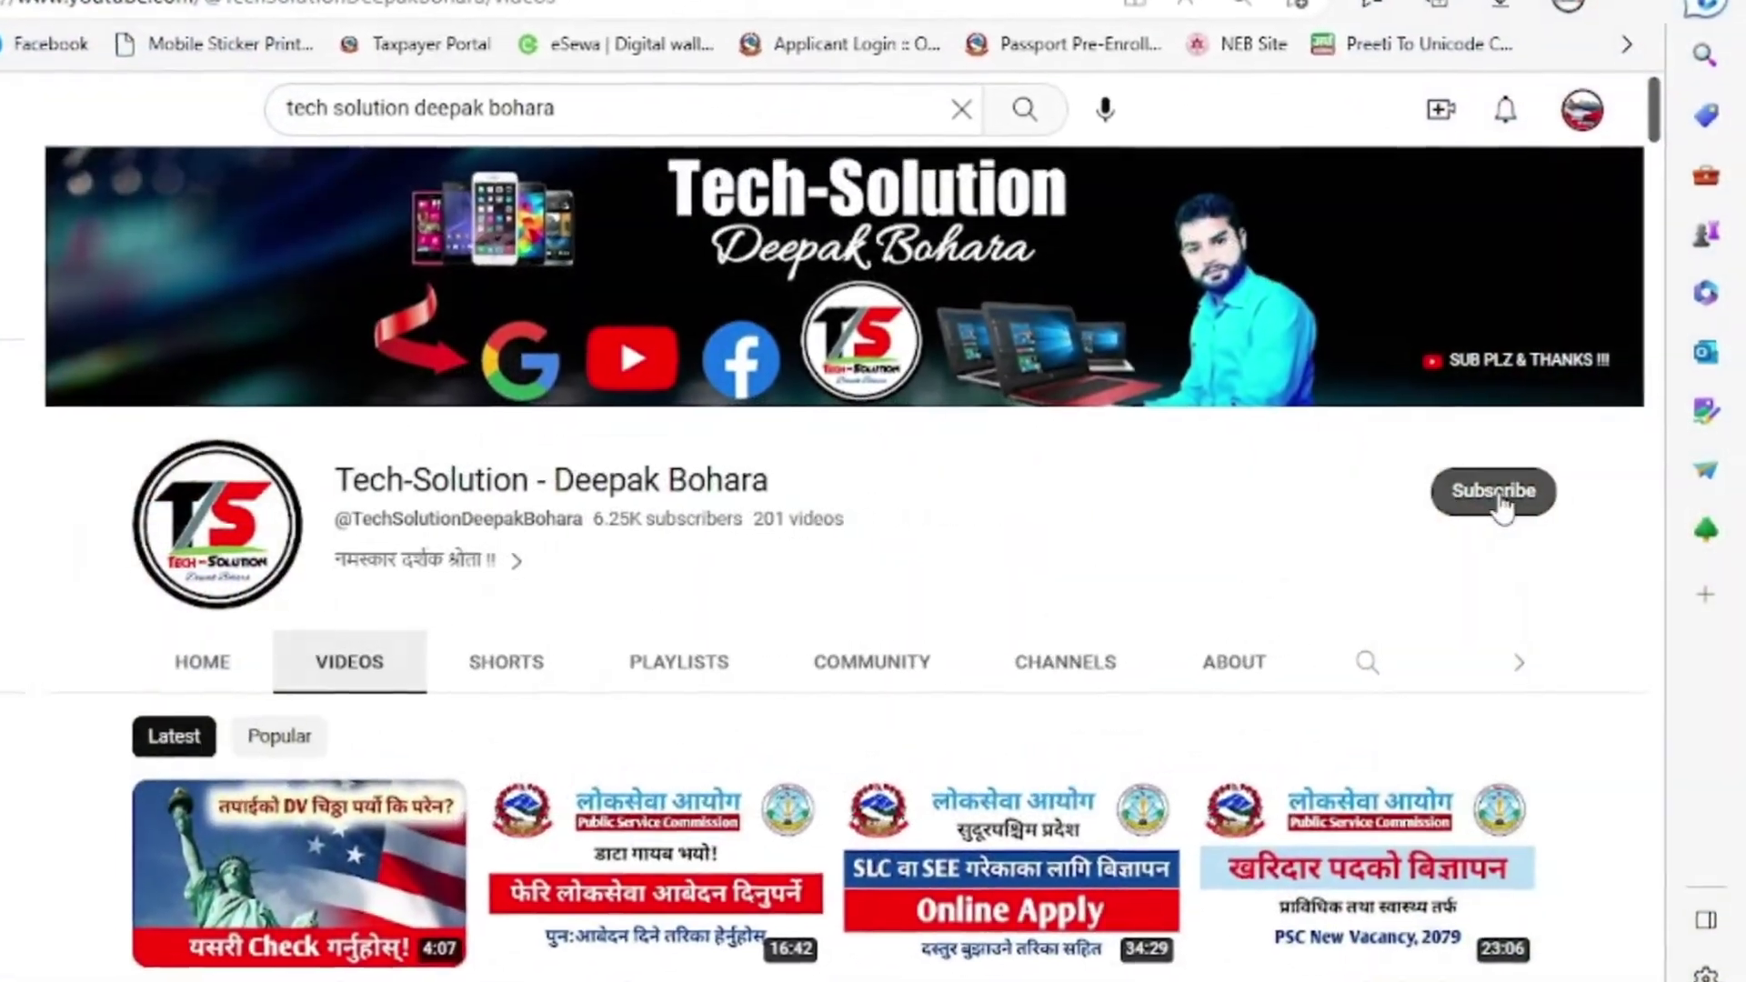
Subscribe to the Tech-Solution channel and set its notifications to All.
{"action": "left_click", "coordinate": [1505, 505]}
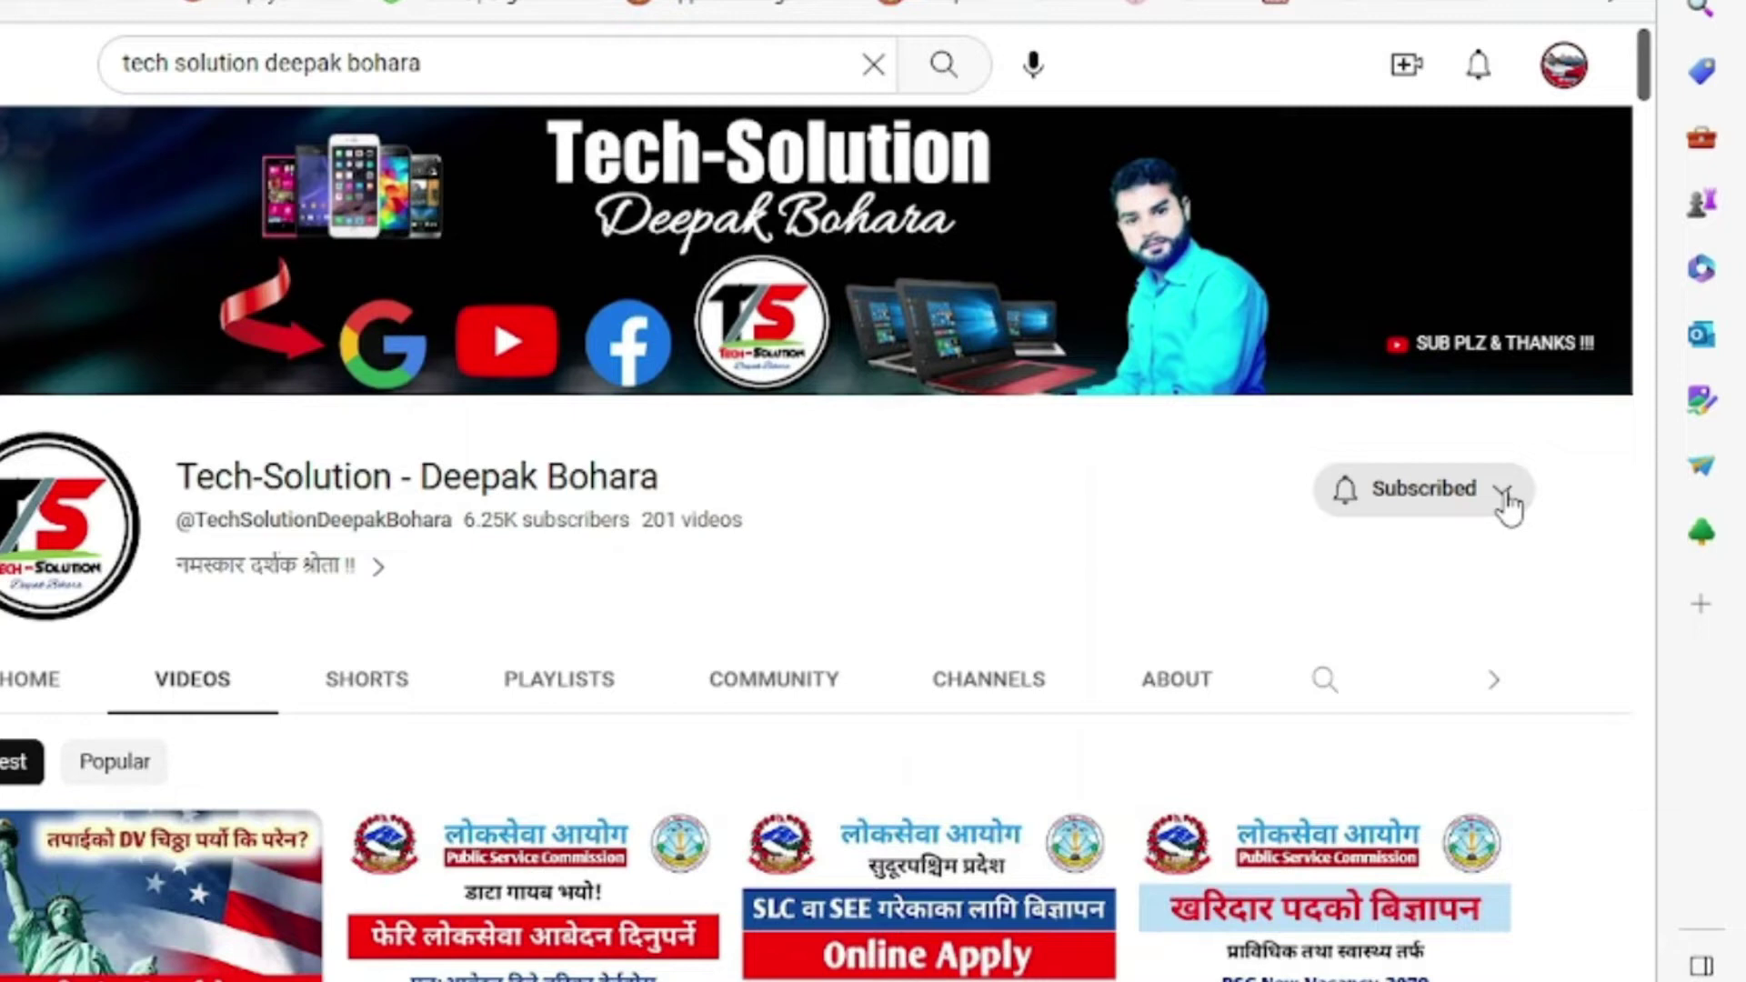
{"action": "left_click", "coordinate": [1505, 495]}
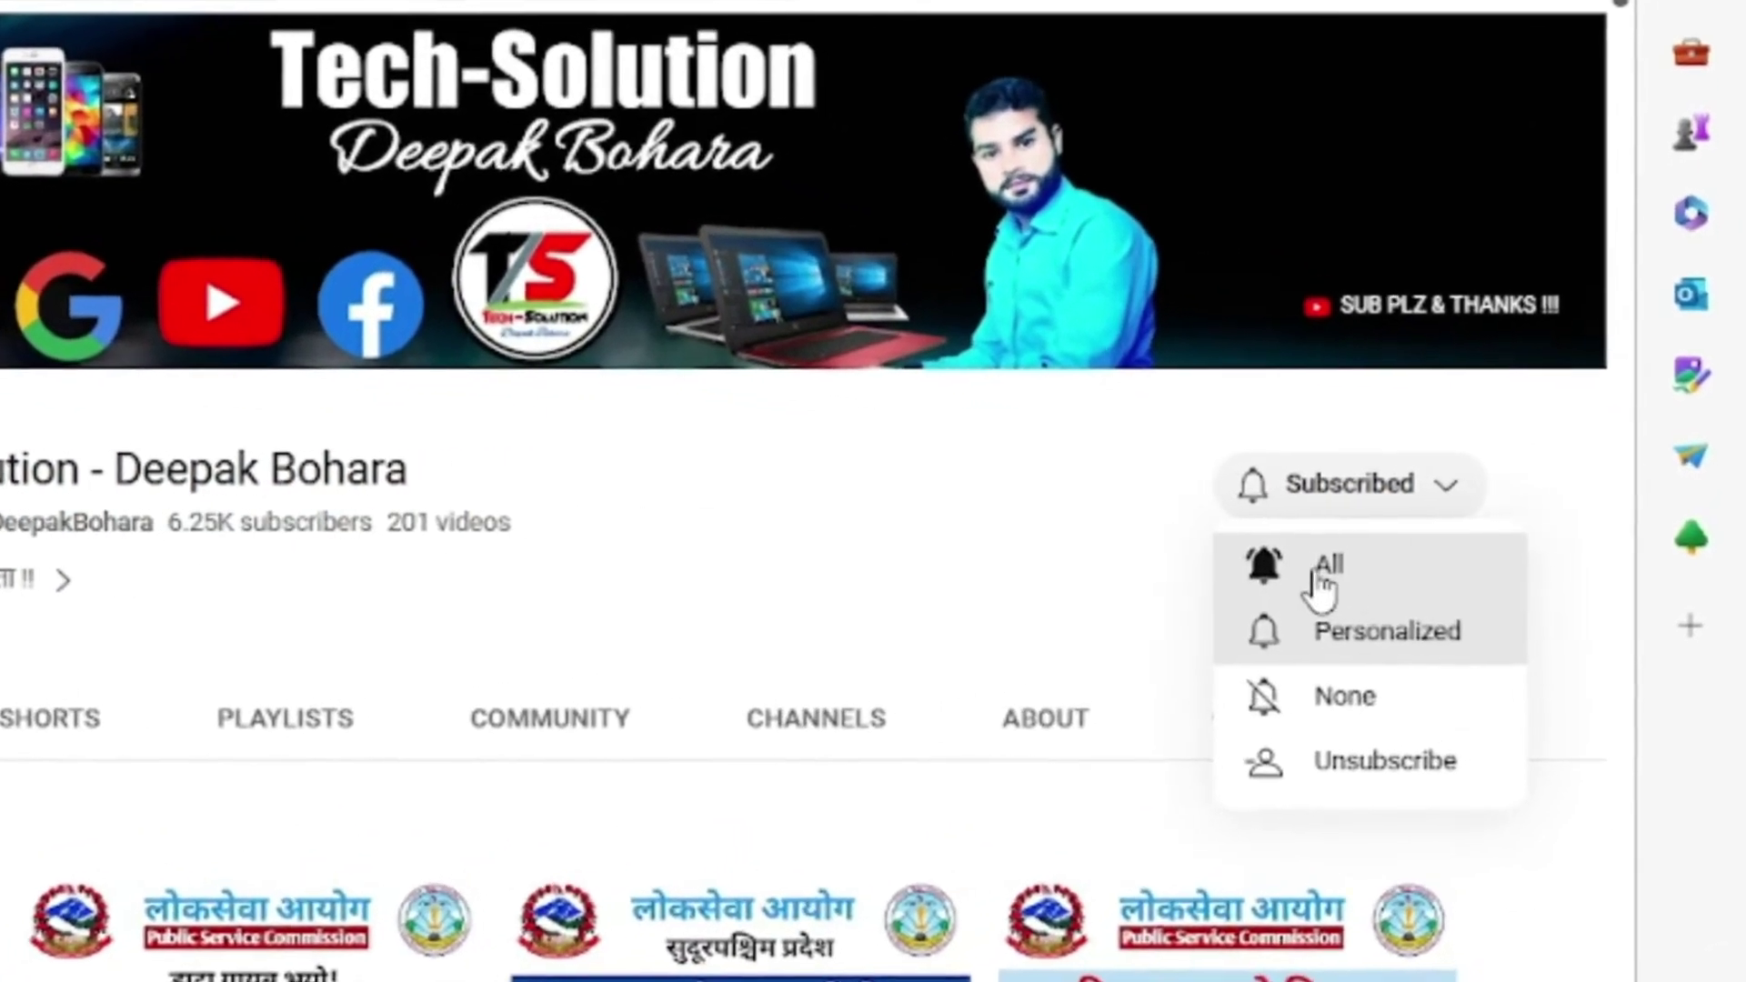
{"action": "left_click", "coordinate": [1316, 582]}
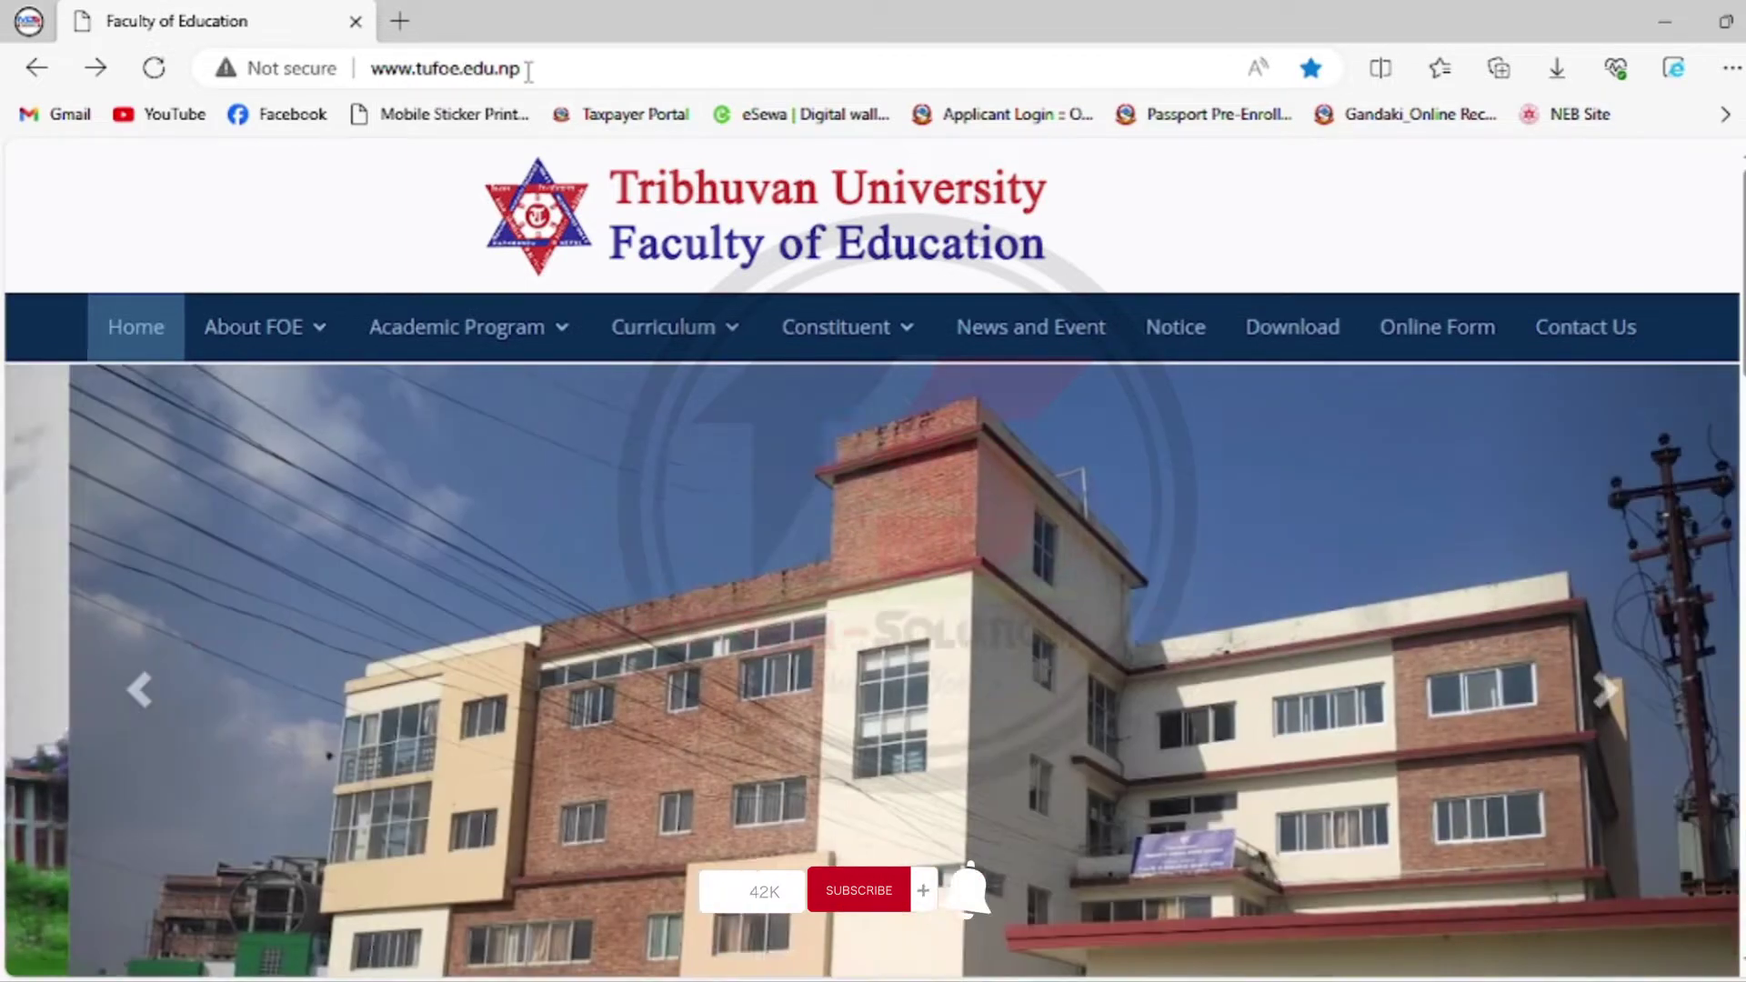
{"action": "left_click", "coordinate": [528, 70]}
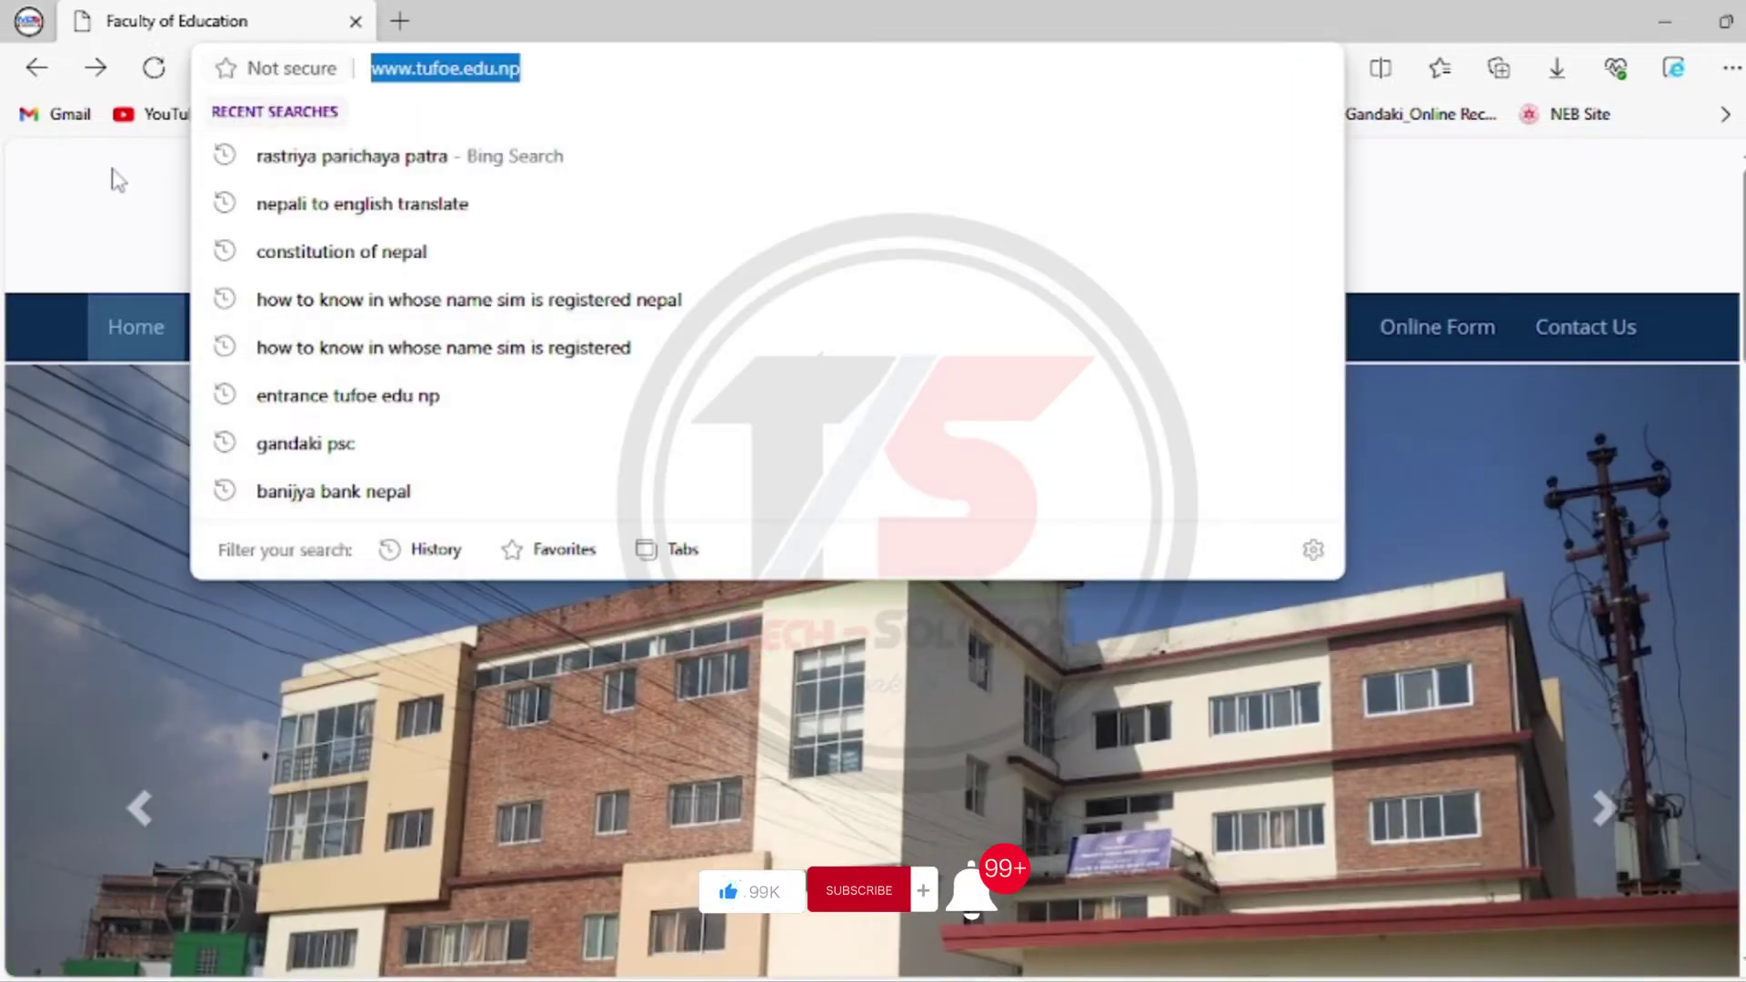
{"action": "left_click", "coordinate": [303, 173]}
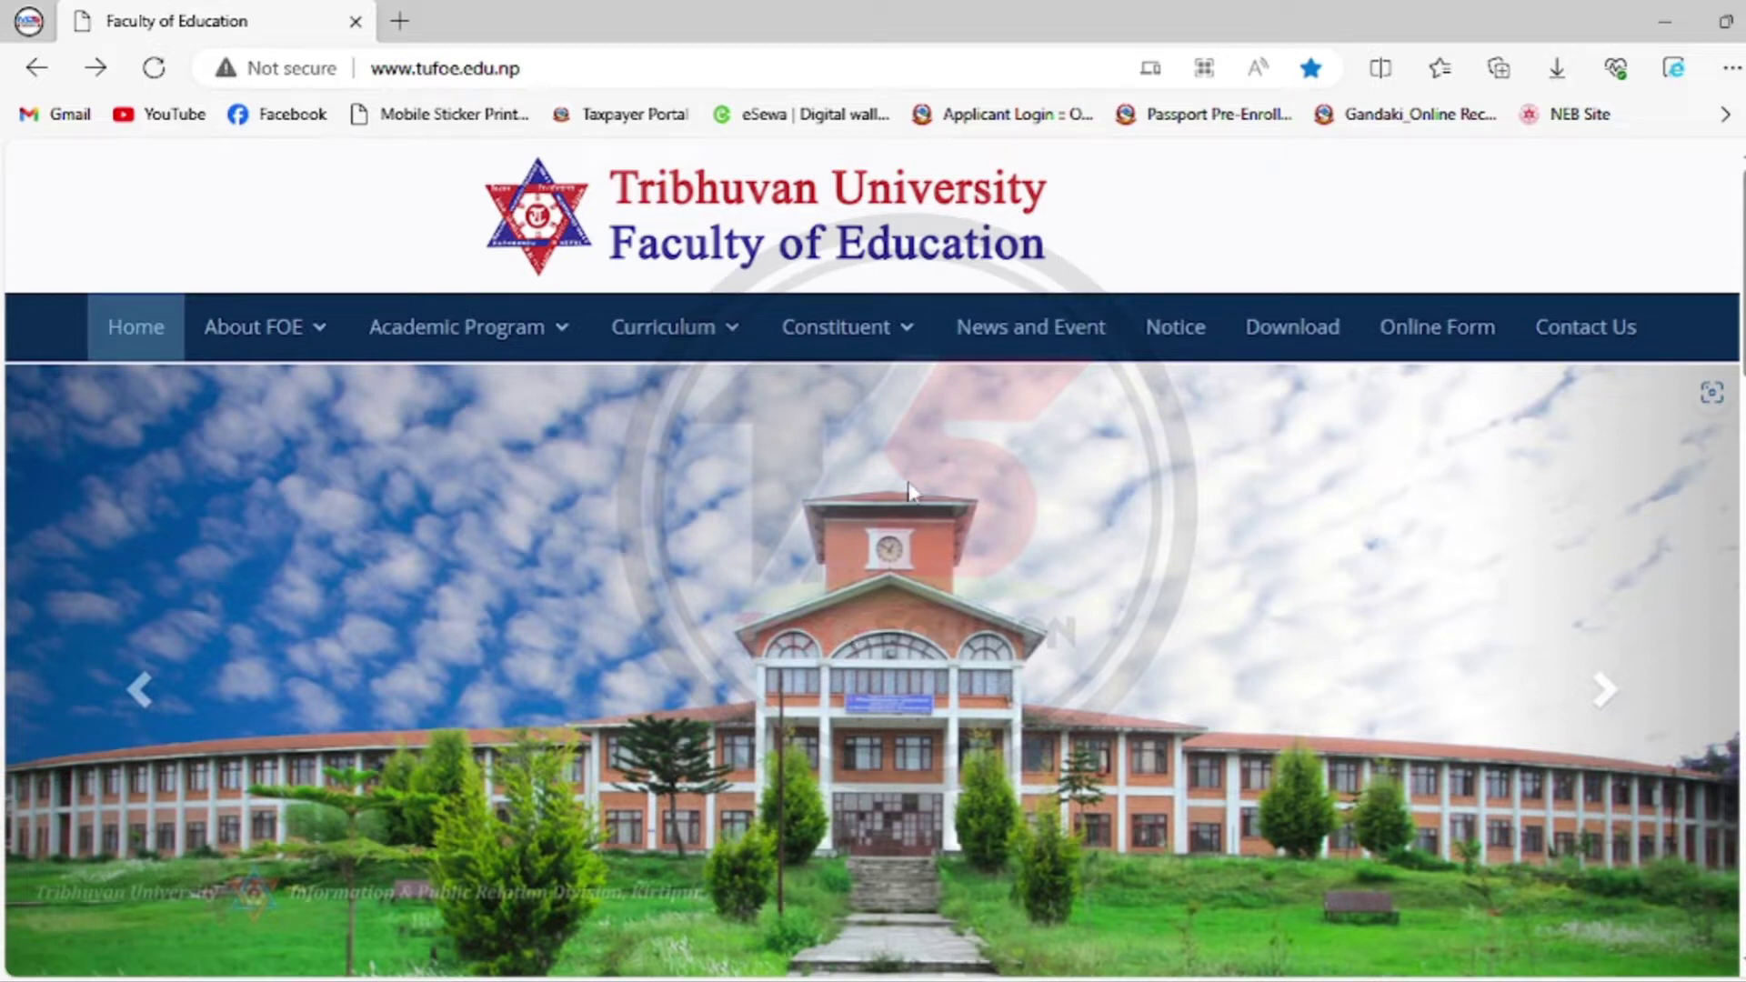
{"action": "scroll", "coordinate": [941, 670], "scroll_direction": "down", "scroll_amount": 6}
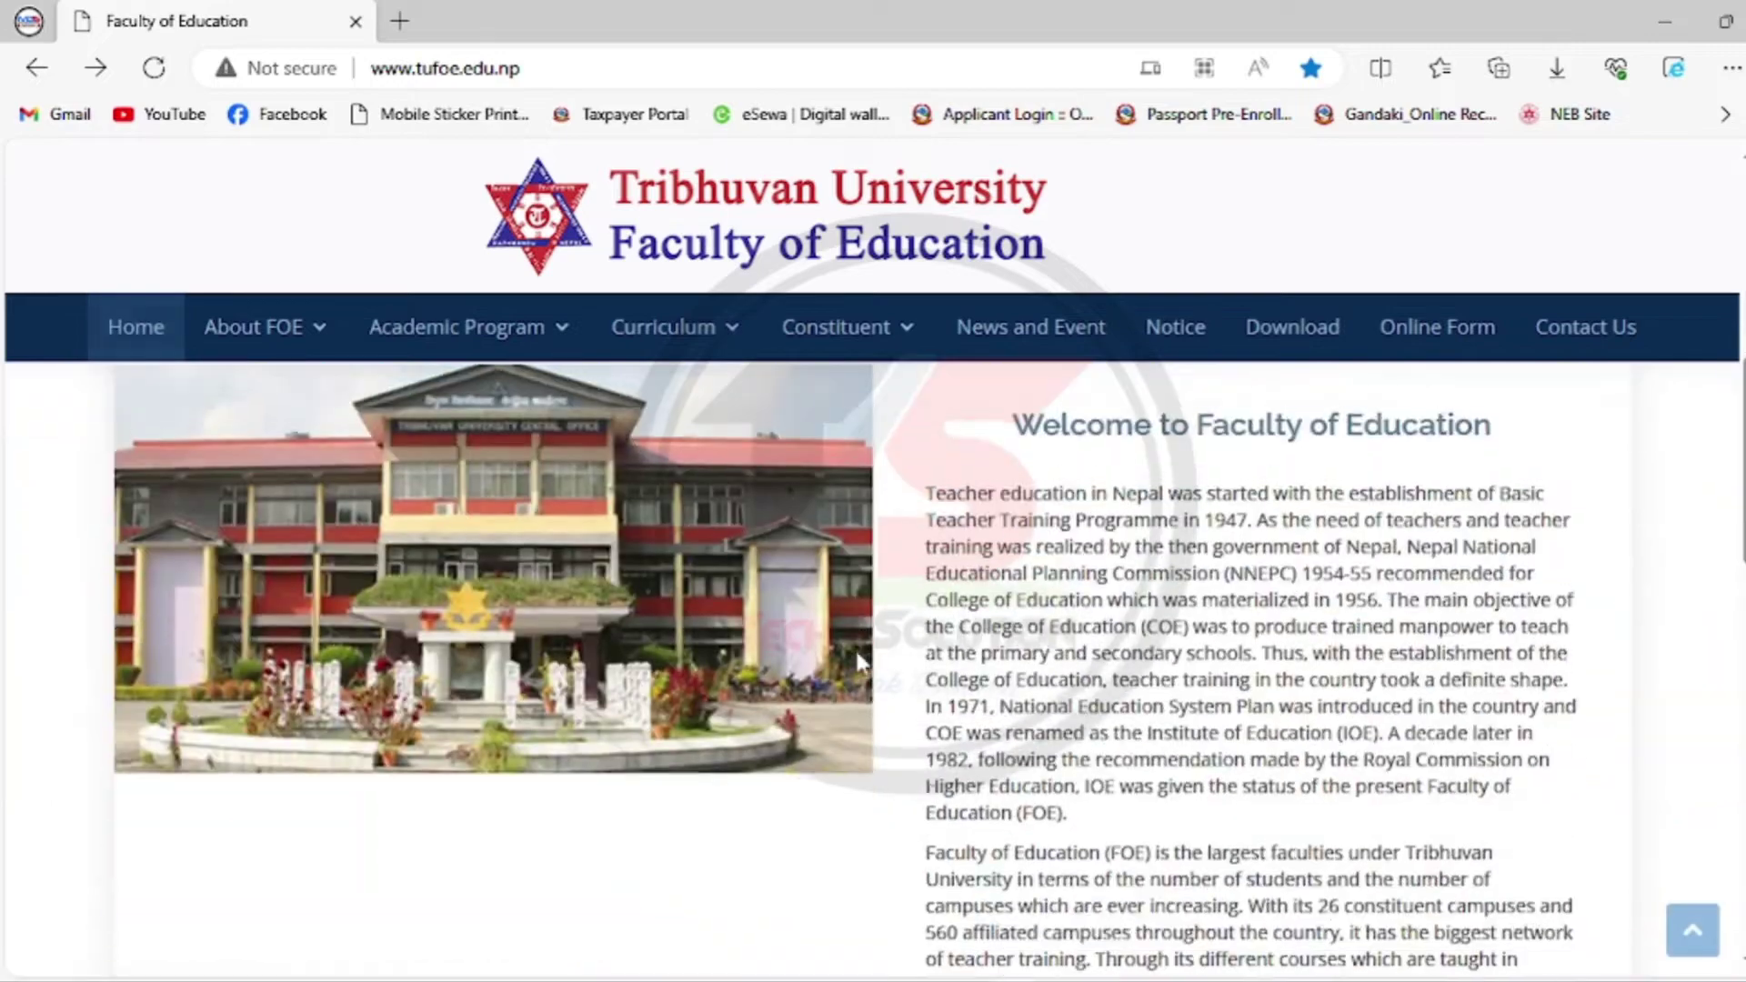
{"action": "scroll", "coordinate": [939, 673], "scroll_direction": "down", "scroll_amount": 5}
{"action": "scroll", "coordinate": [937, 682], "scroll_direction": "up", "scroll_amount": 11}
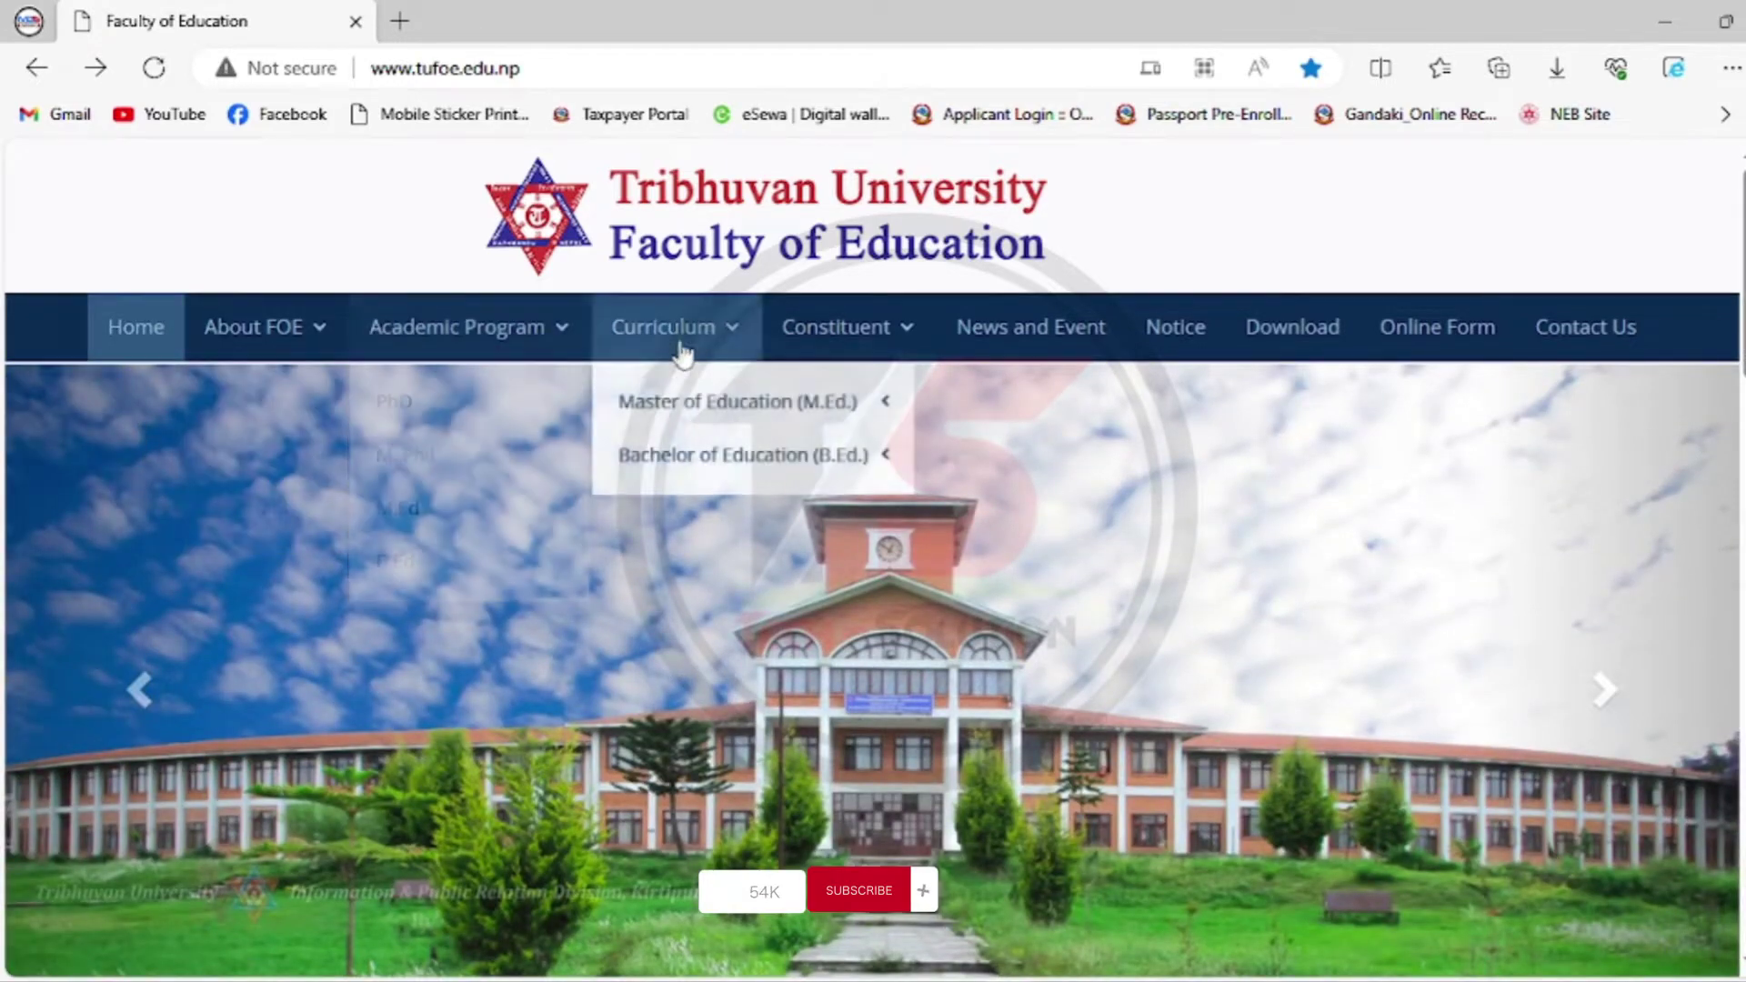
{"action": "mouse_move", "coordinate": [876, 343]}
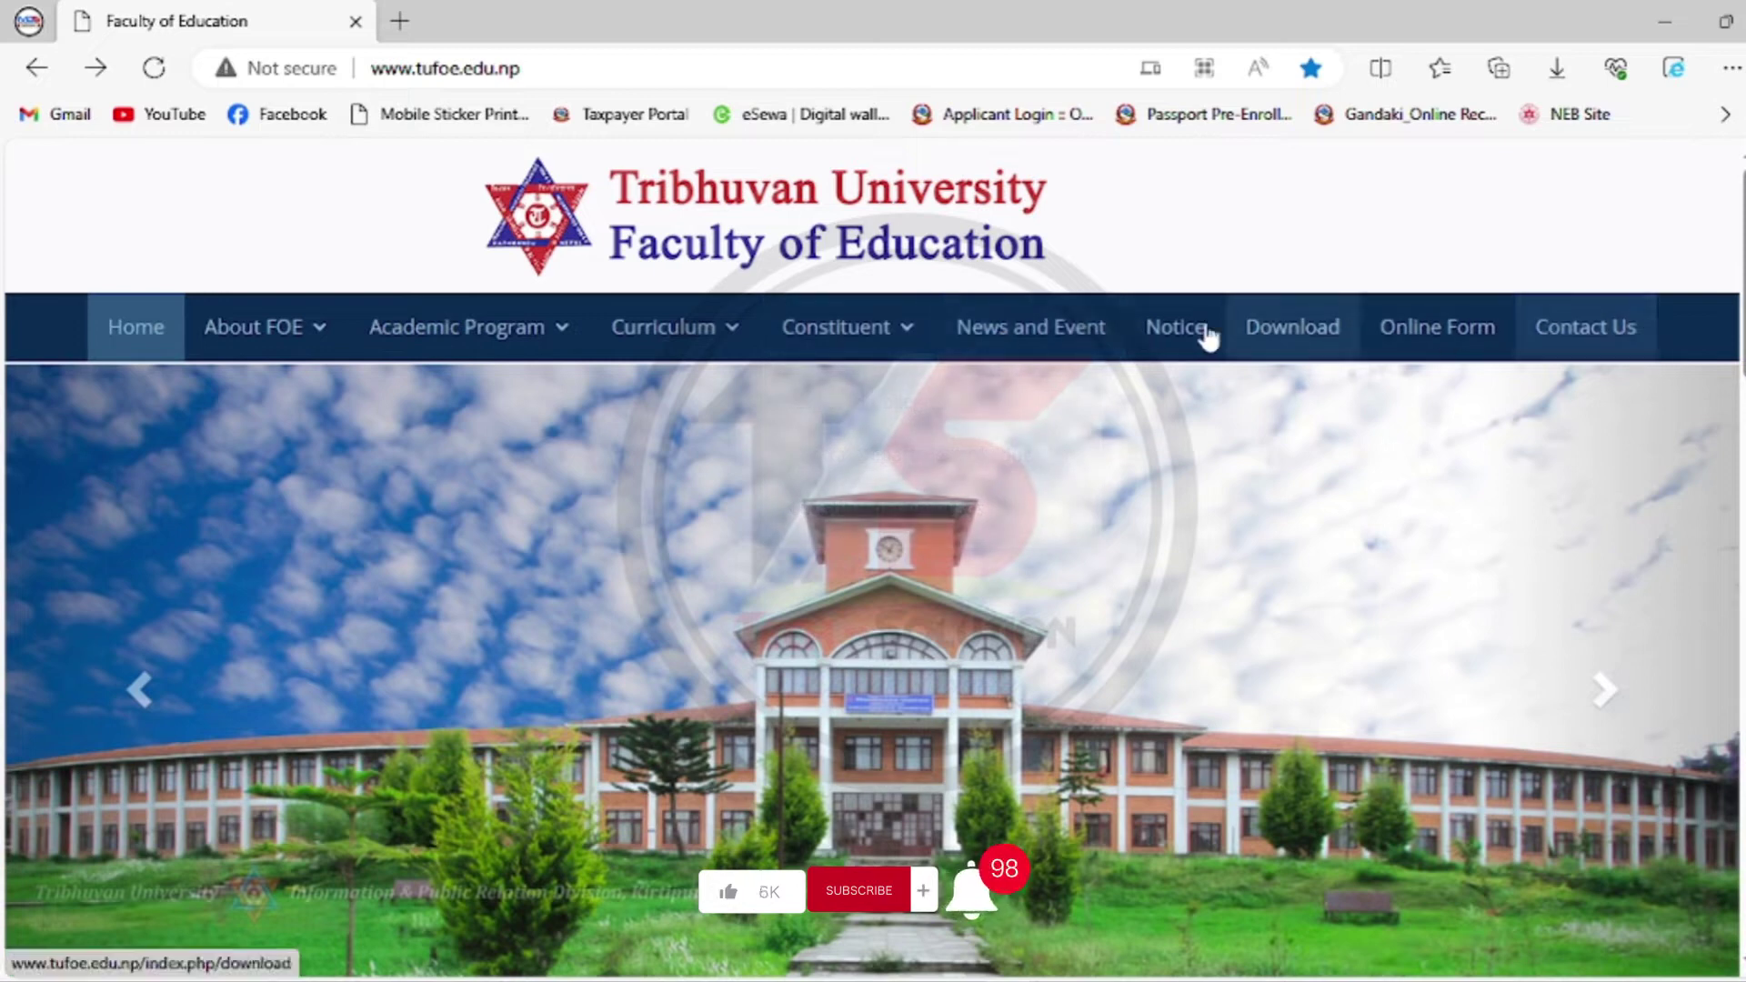
{"action": "mouse_move", "coordinate": [201, 394]}
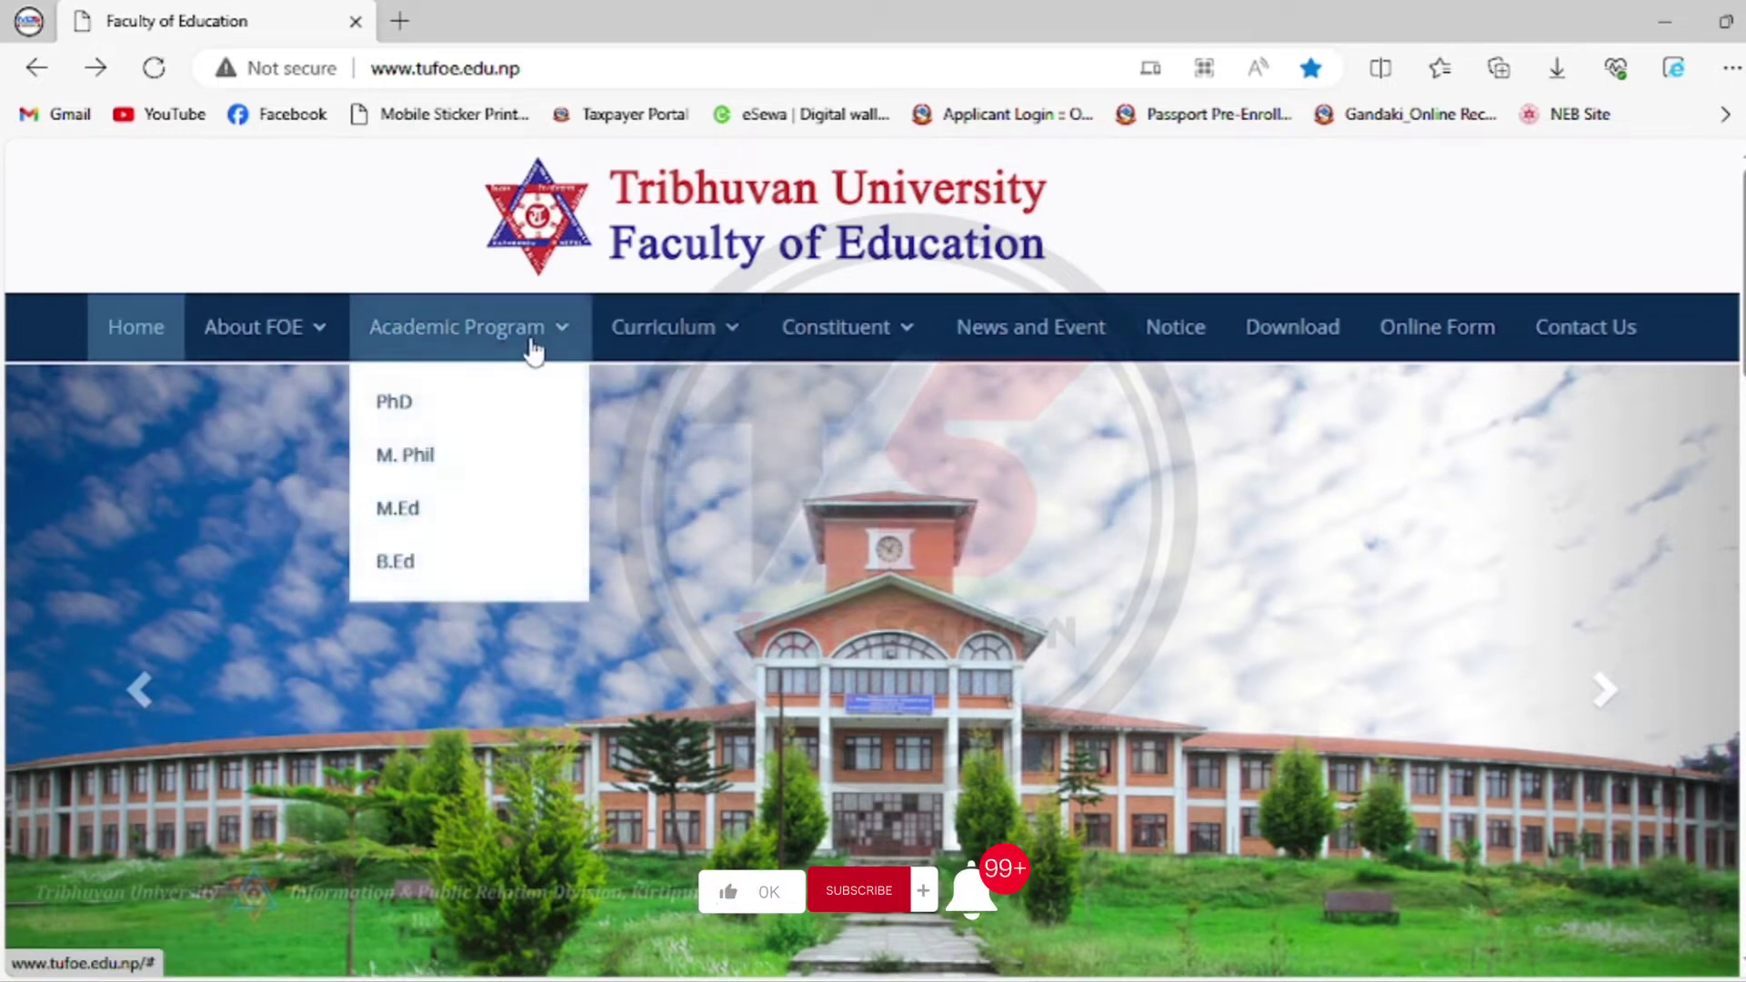
{"action": "mouse_move", "coordinate": [835, 400]}
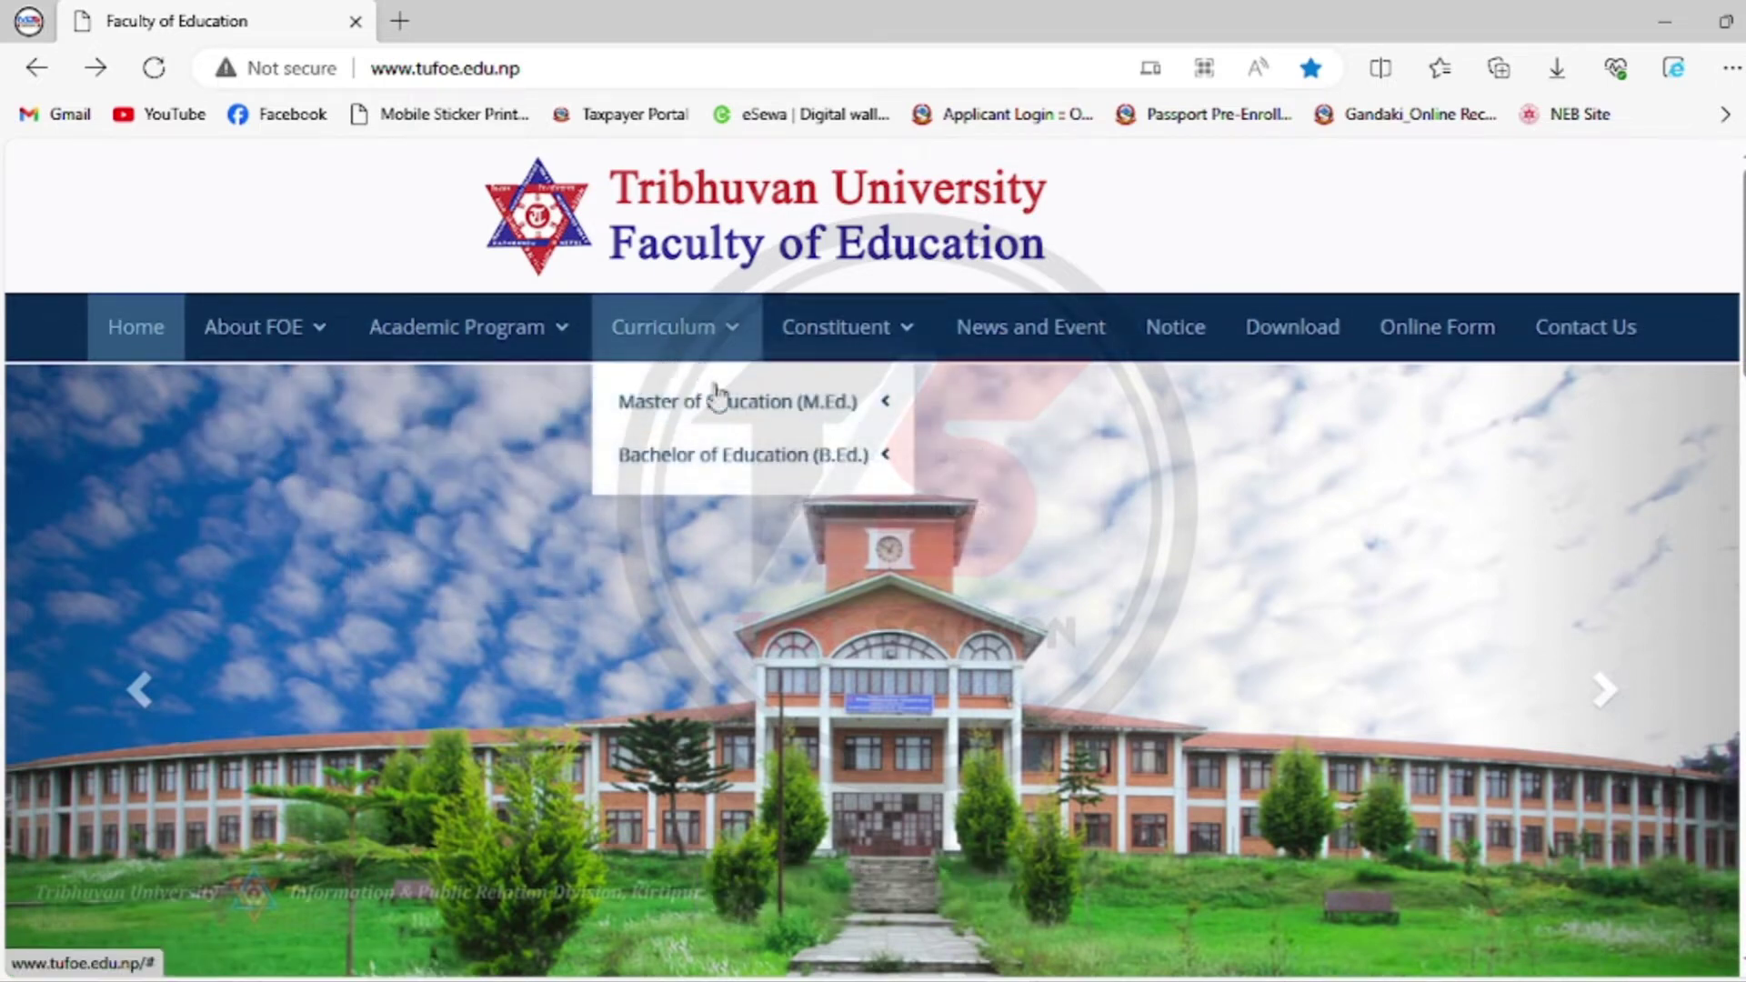
{"action": "mouse_move", "coordinate": [743, 455]}
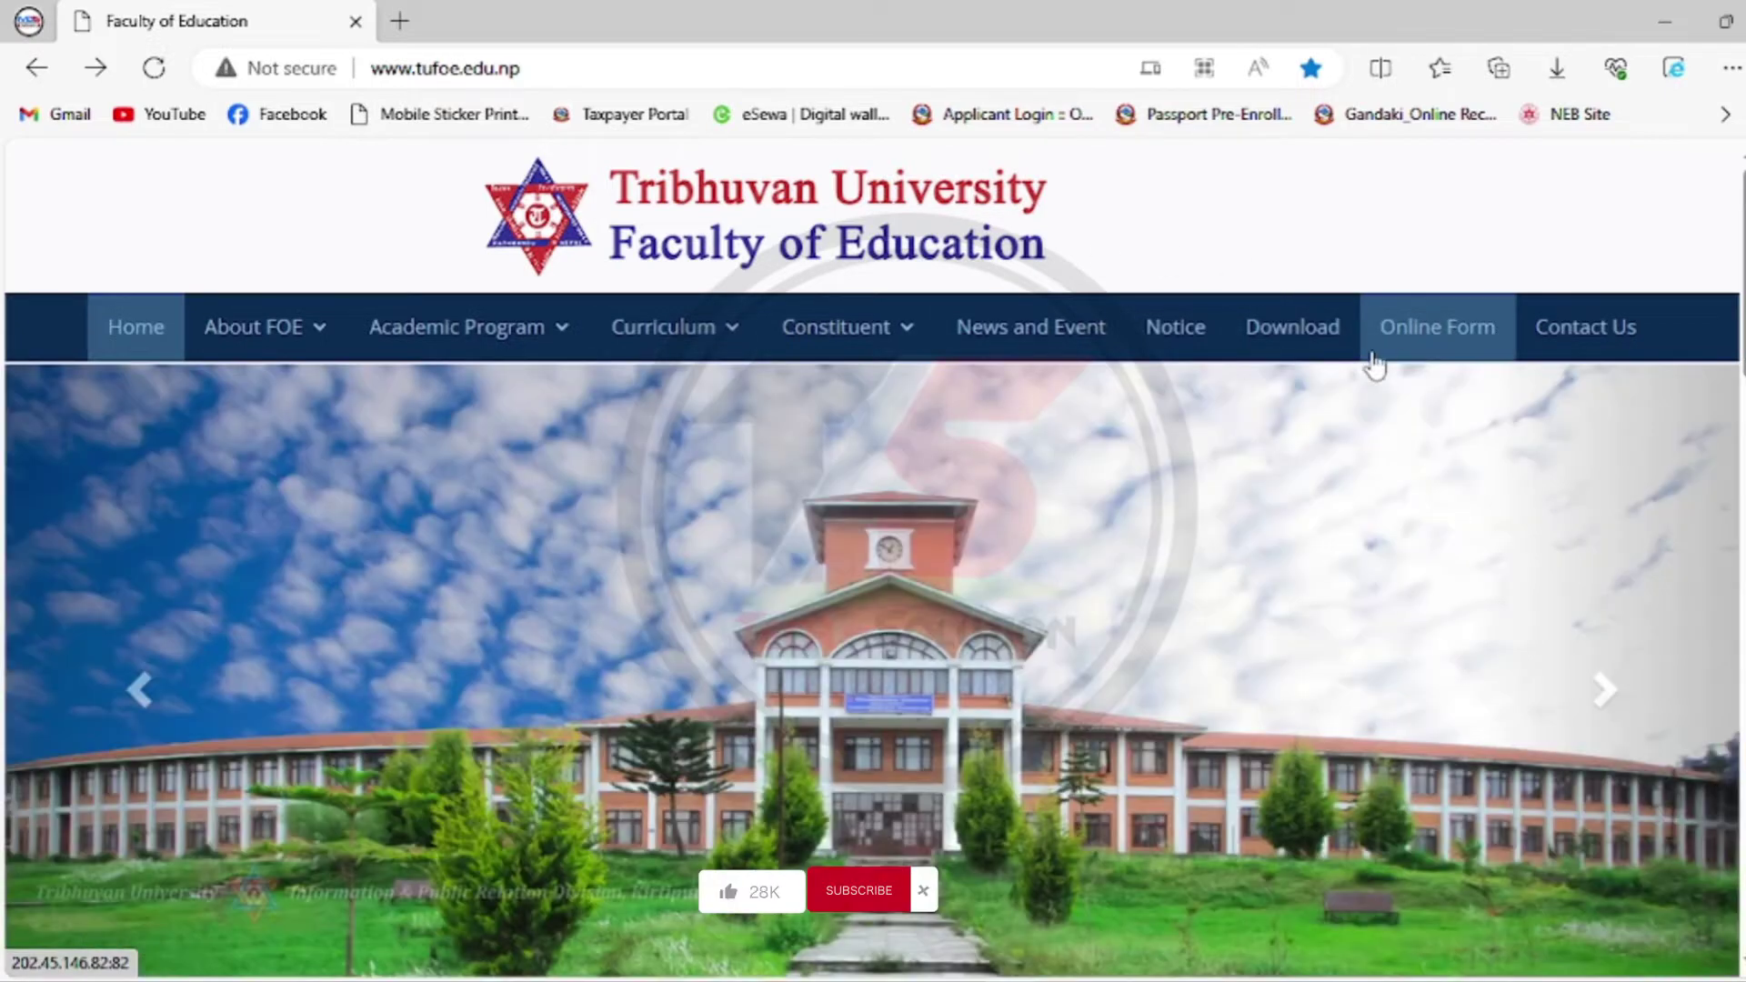
Open the Online Form entrance registration application and check the days left to register.
{"action": "left_click", "coordinate": [1420, 344]}
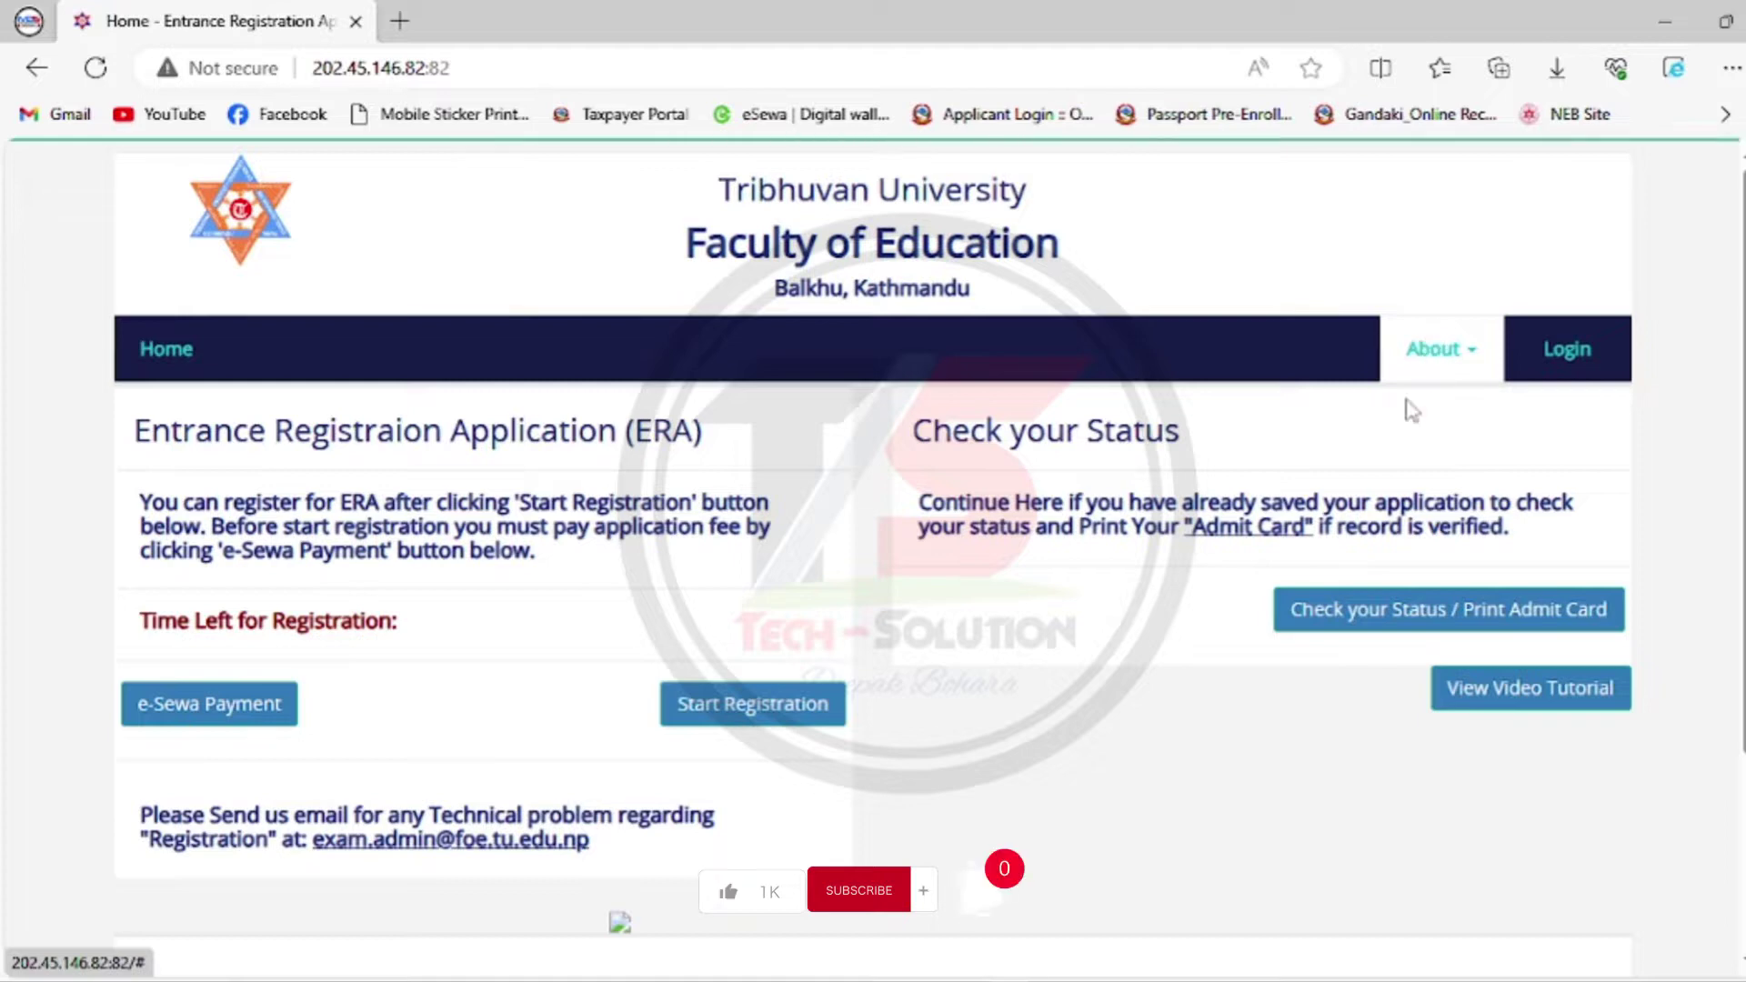
{"action": "scroll", "coordinate": [360, 582], "scroll_direction": "down", "scroll_amount": 3}
{"action": "scroll", "coordinate": [789, 573], "scroll_direction": "up", "scroll_amount": 3}
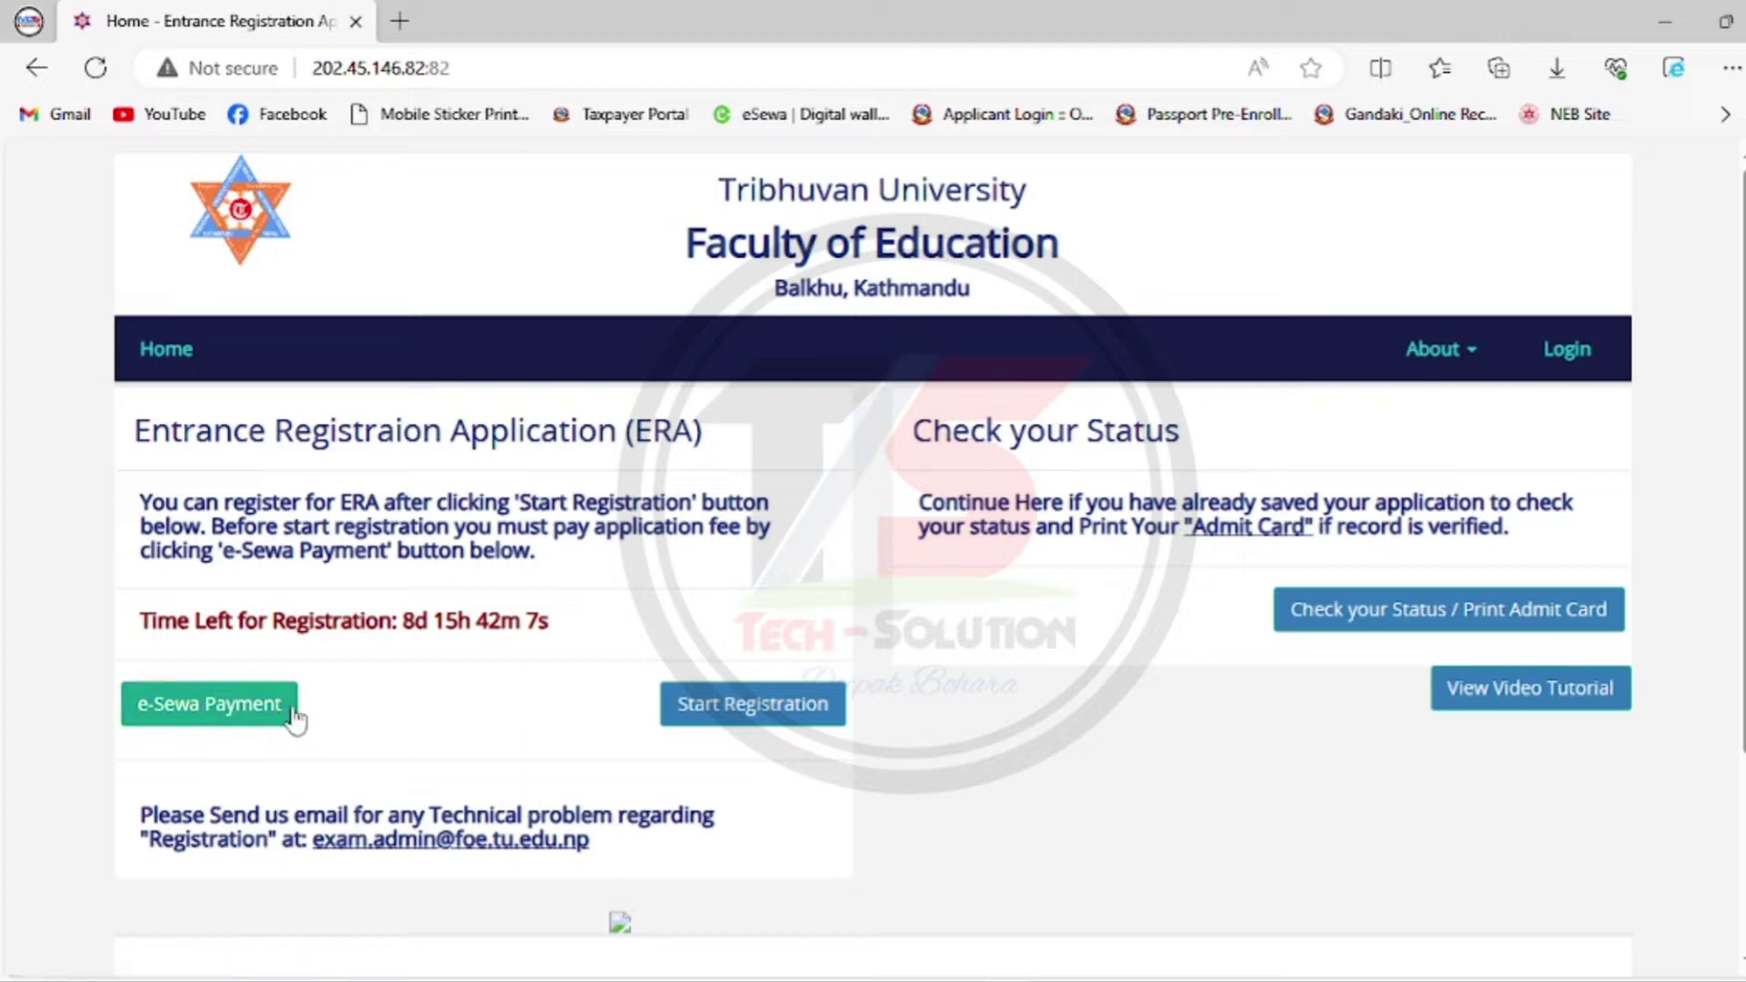
Open the e-Sewa Payment form and fill in full name, AD date of birth, mobile number and e-mail.
{"action": "left_click", "coordinate": [207, 715]}
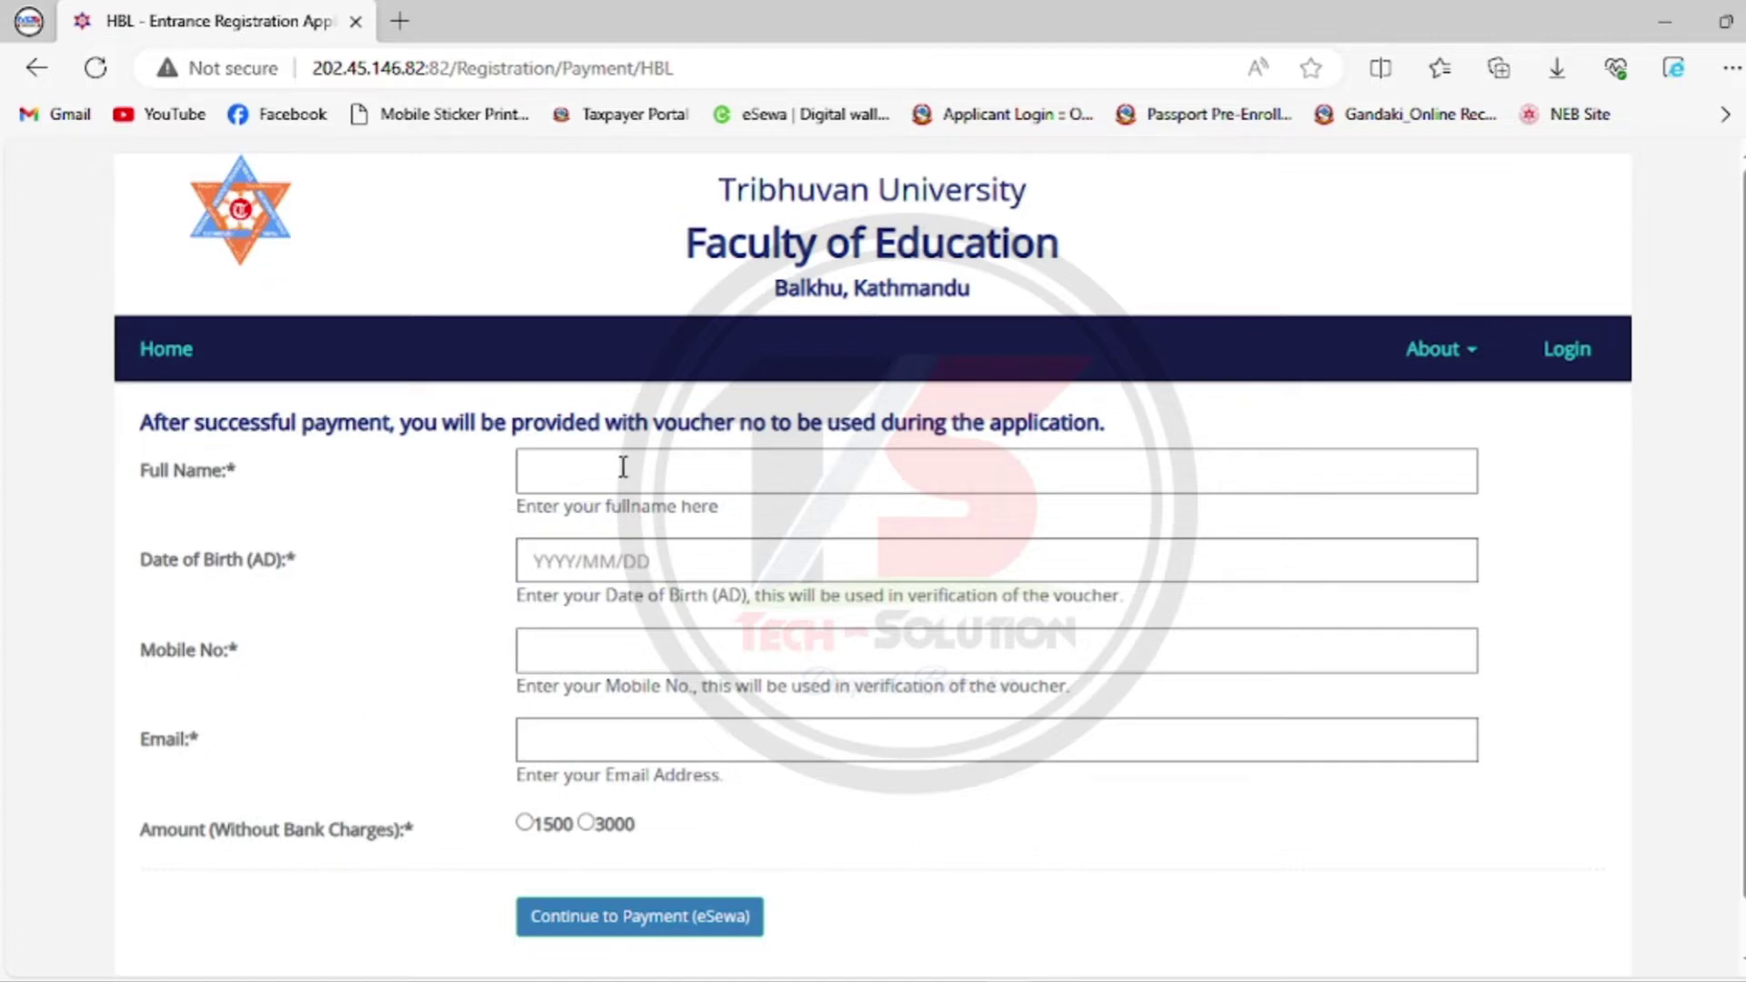
{"action": "left_click", "coordinate": [664, 473]}
{"action": "left_click", "coordinate": [675, 548]}
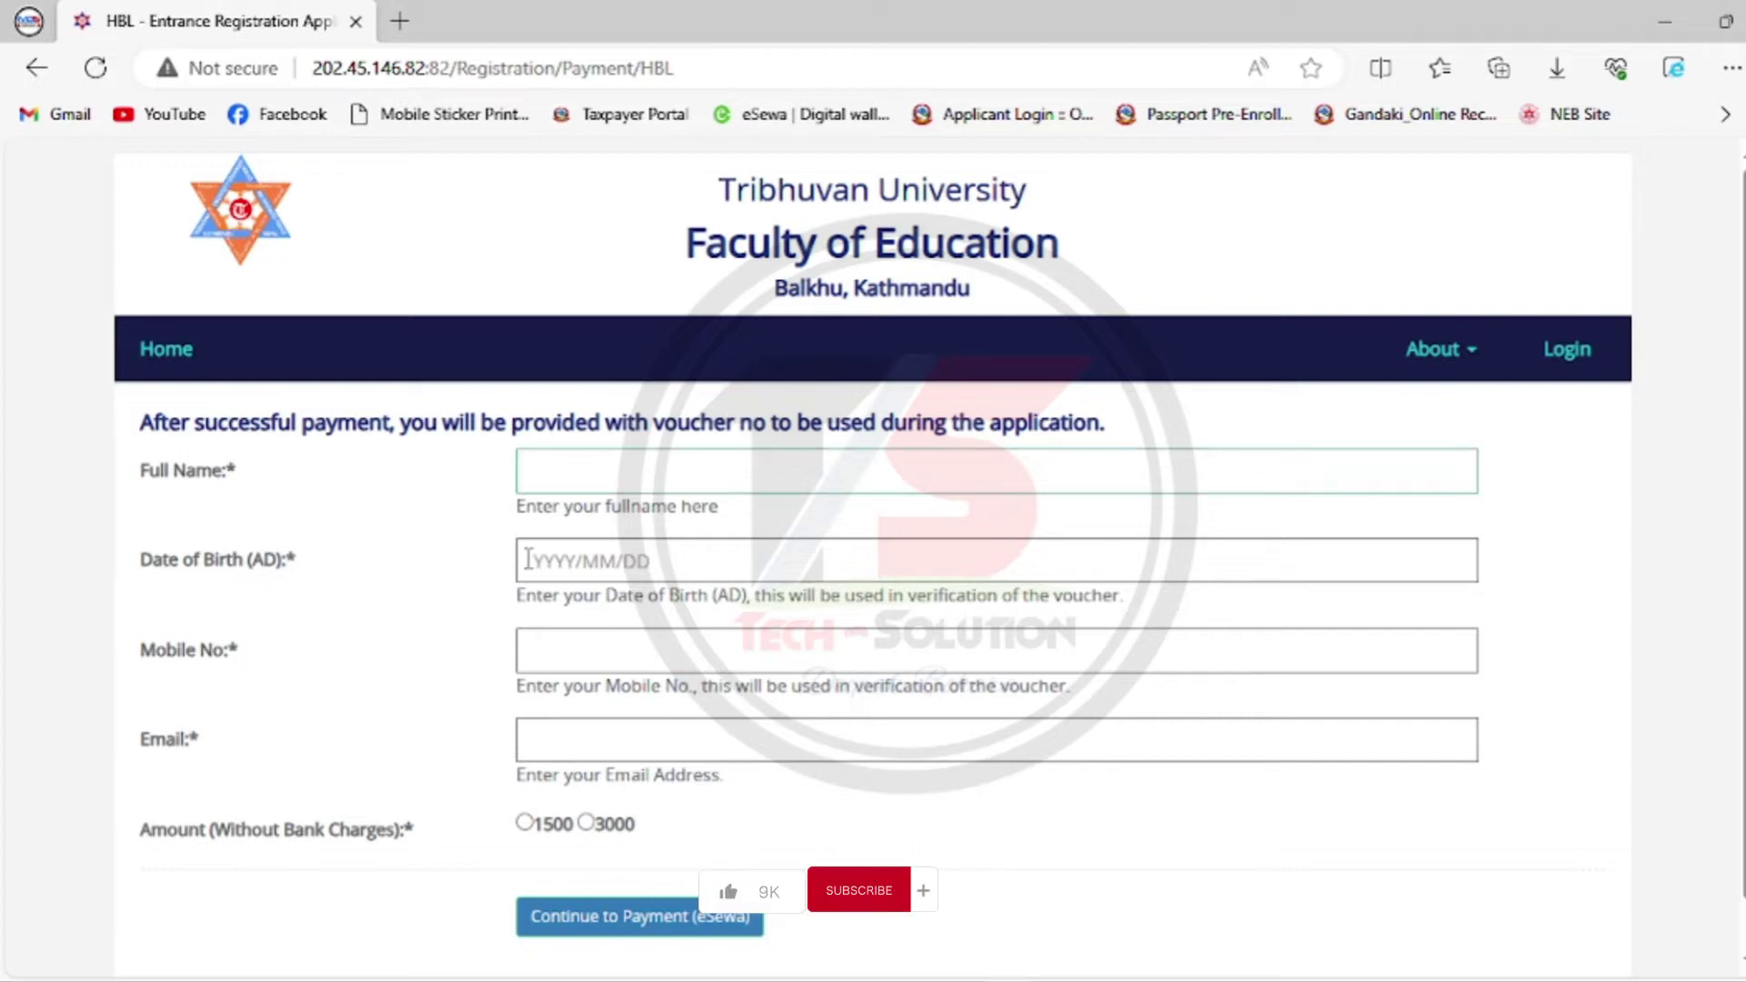
{"action": "left_click_drag", "start_coordinate": [264, 559], "coordinate": [280, 560]}
{"action": "left_click", "coordinate": [254, 565]}
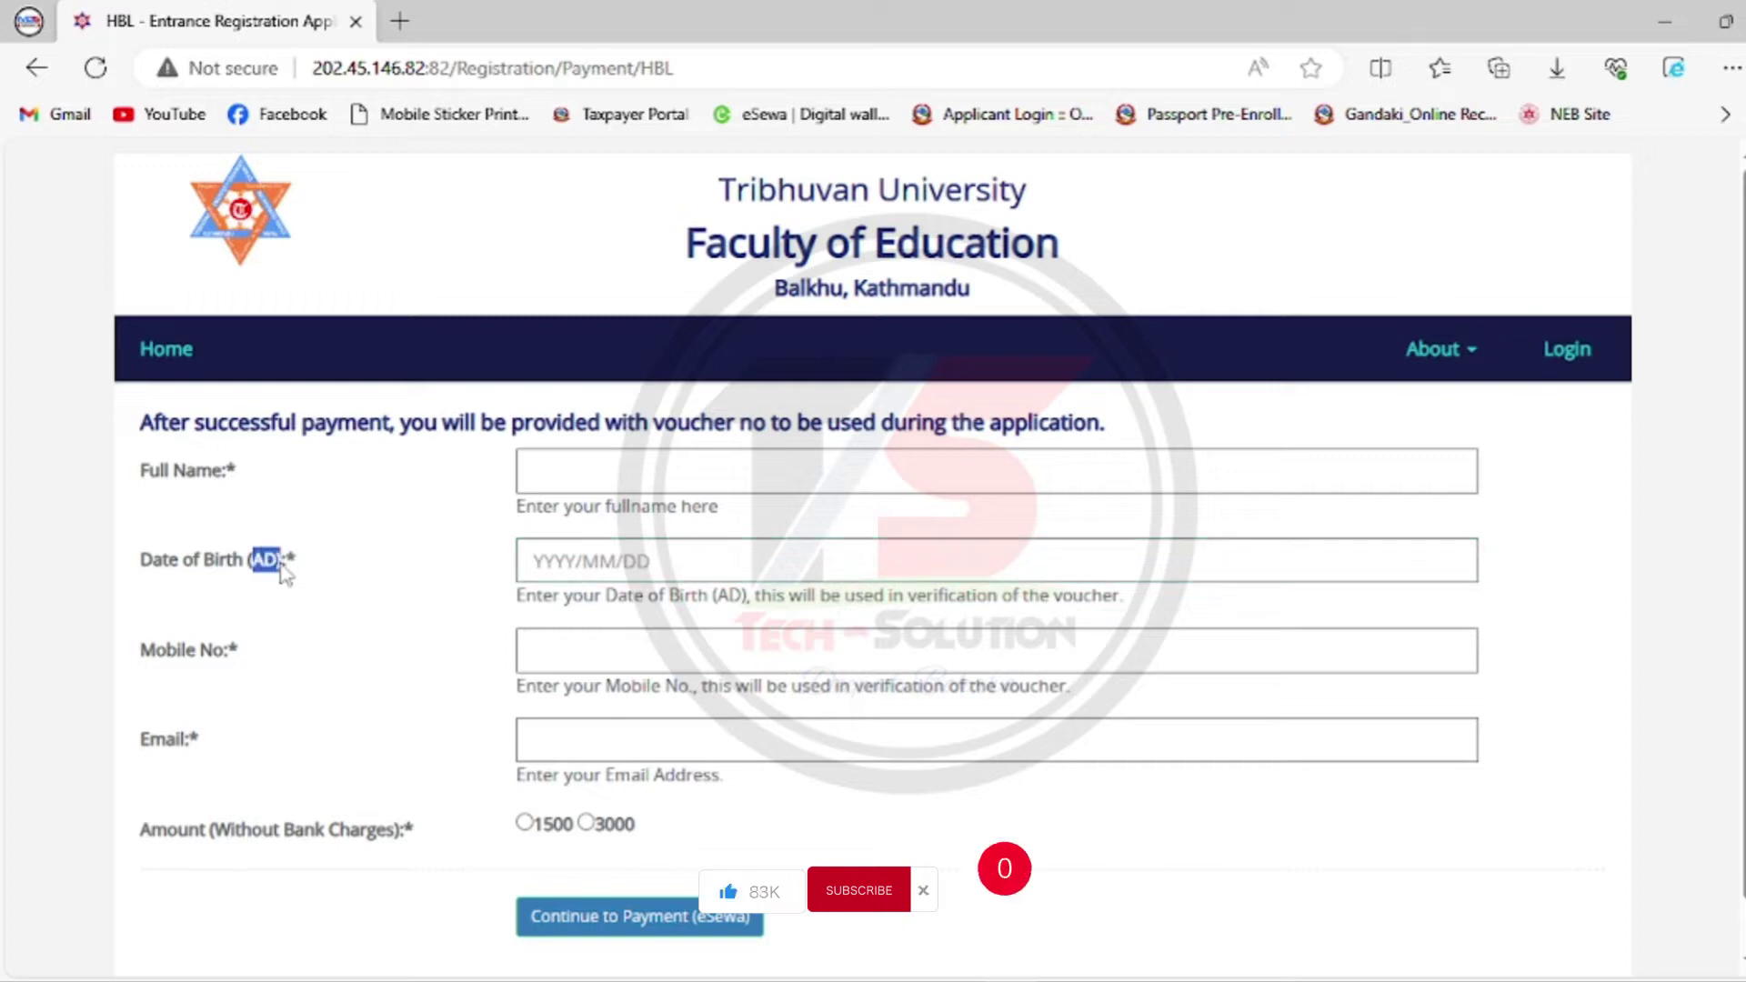
{"action": "left_click", "coordinate": [572, 564]}
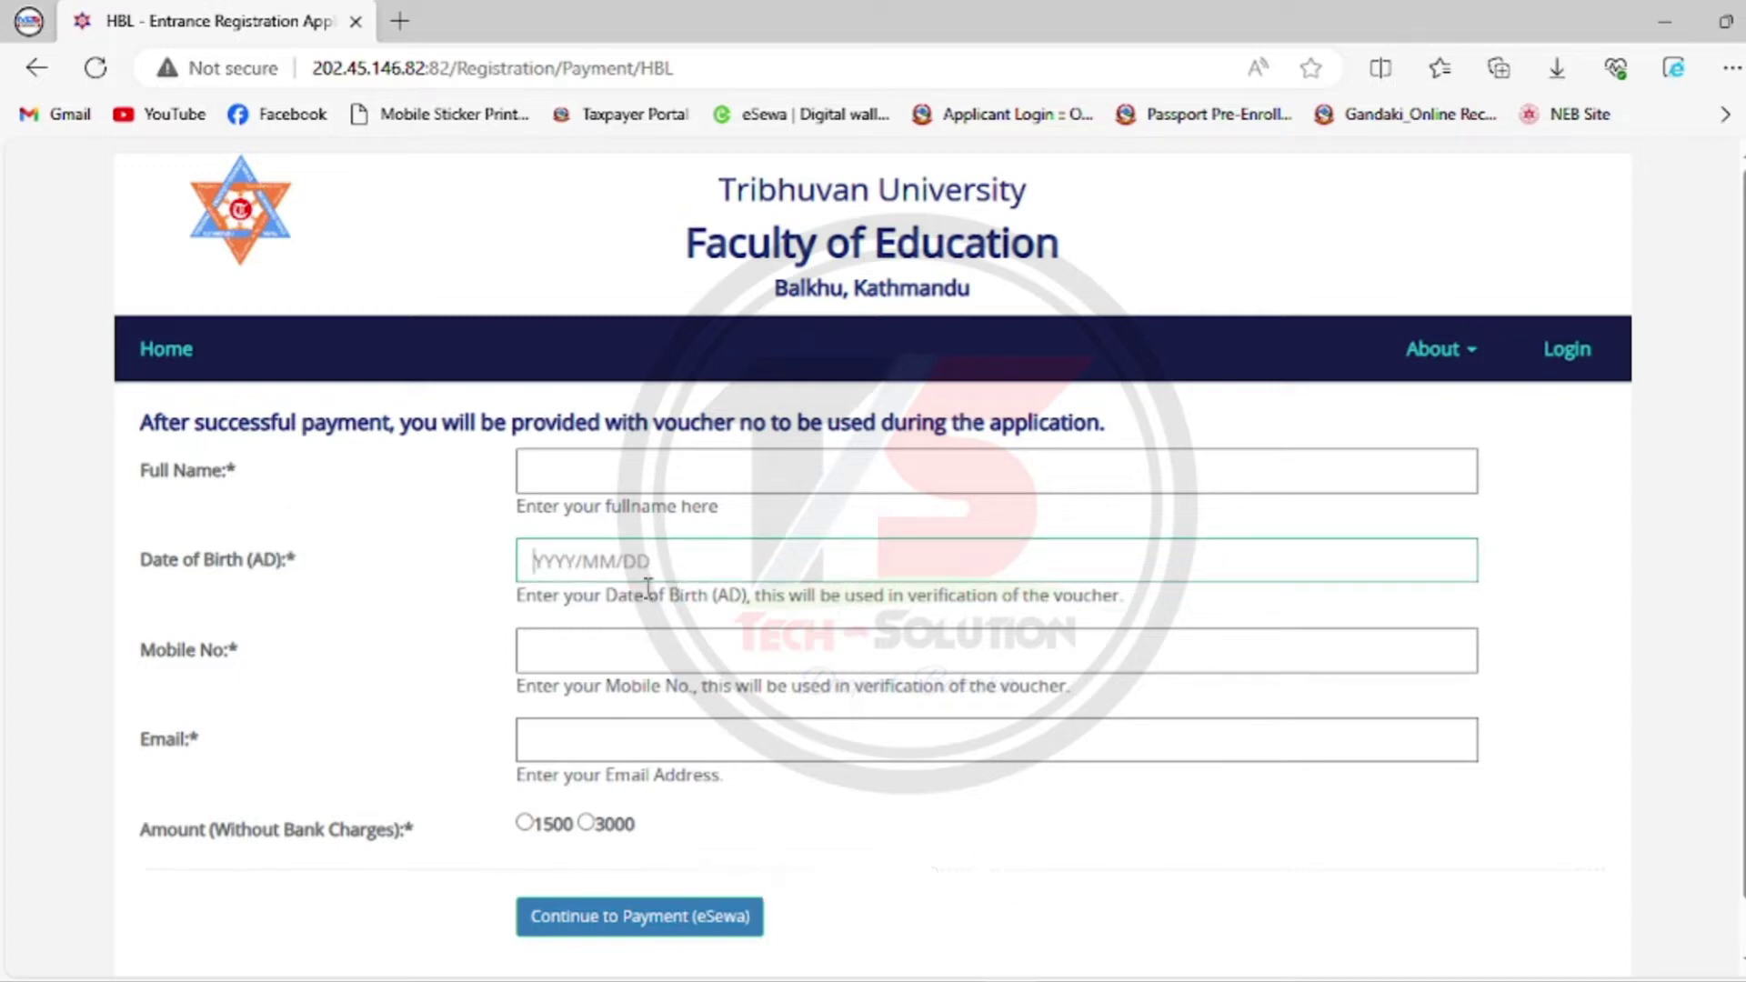
{"action": "left_click", "coordinate": [638, 671]}
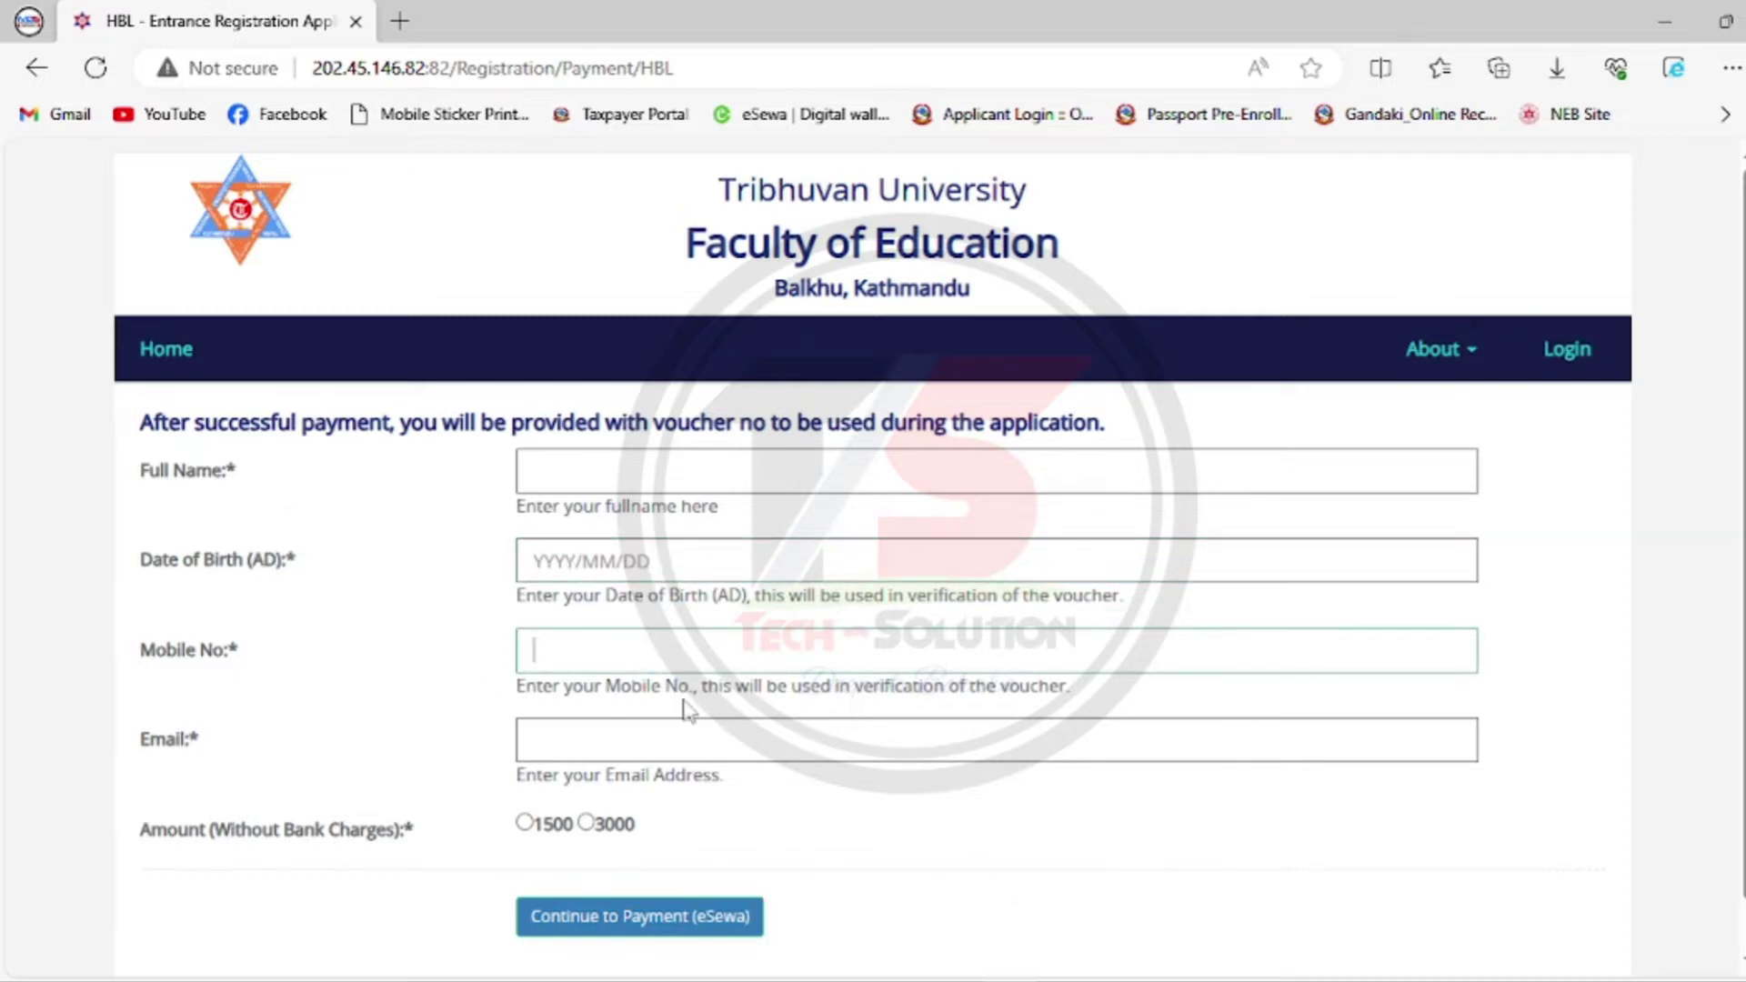
{"action": "left_click", "coordinate": [587, 741]}
Select the 1500 application fee and continue to eSewa payment.
{"action": "scroll", "coordinate": [669, 764], "scroll_direction": "down", "scroll_amount": 1}
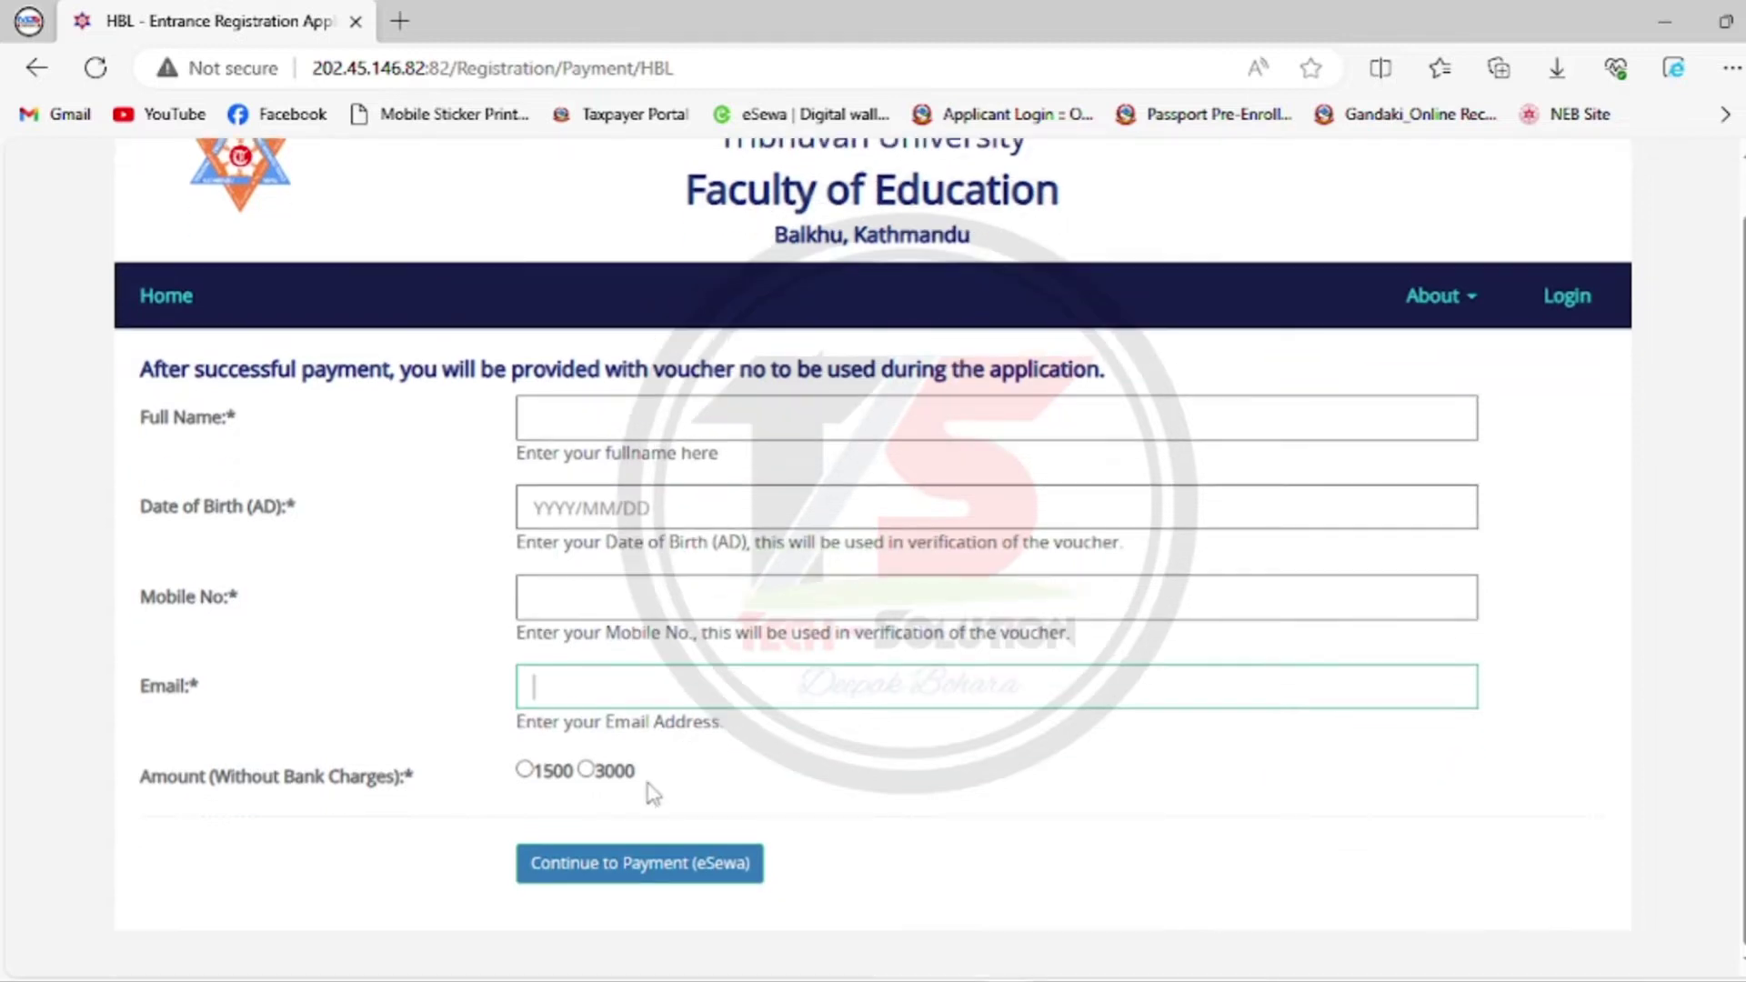
{"action": "left_click", "coordinate": [525, 770]}
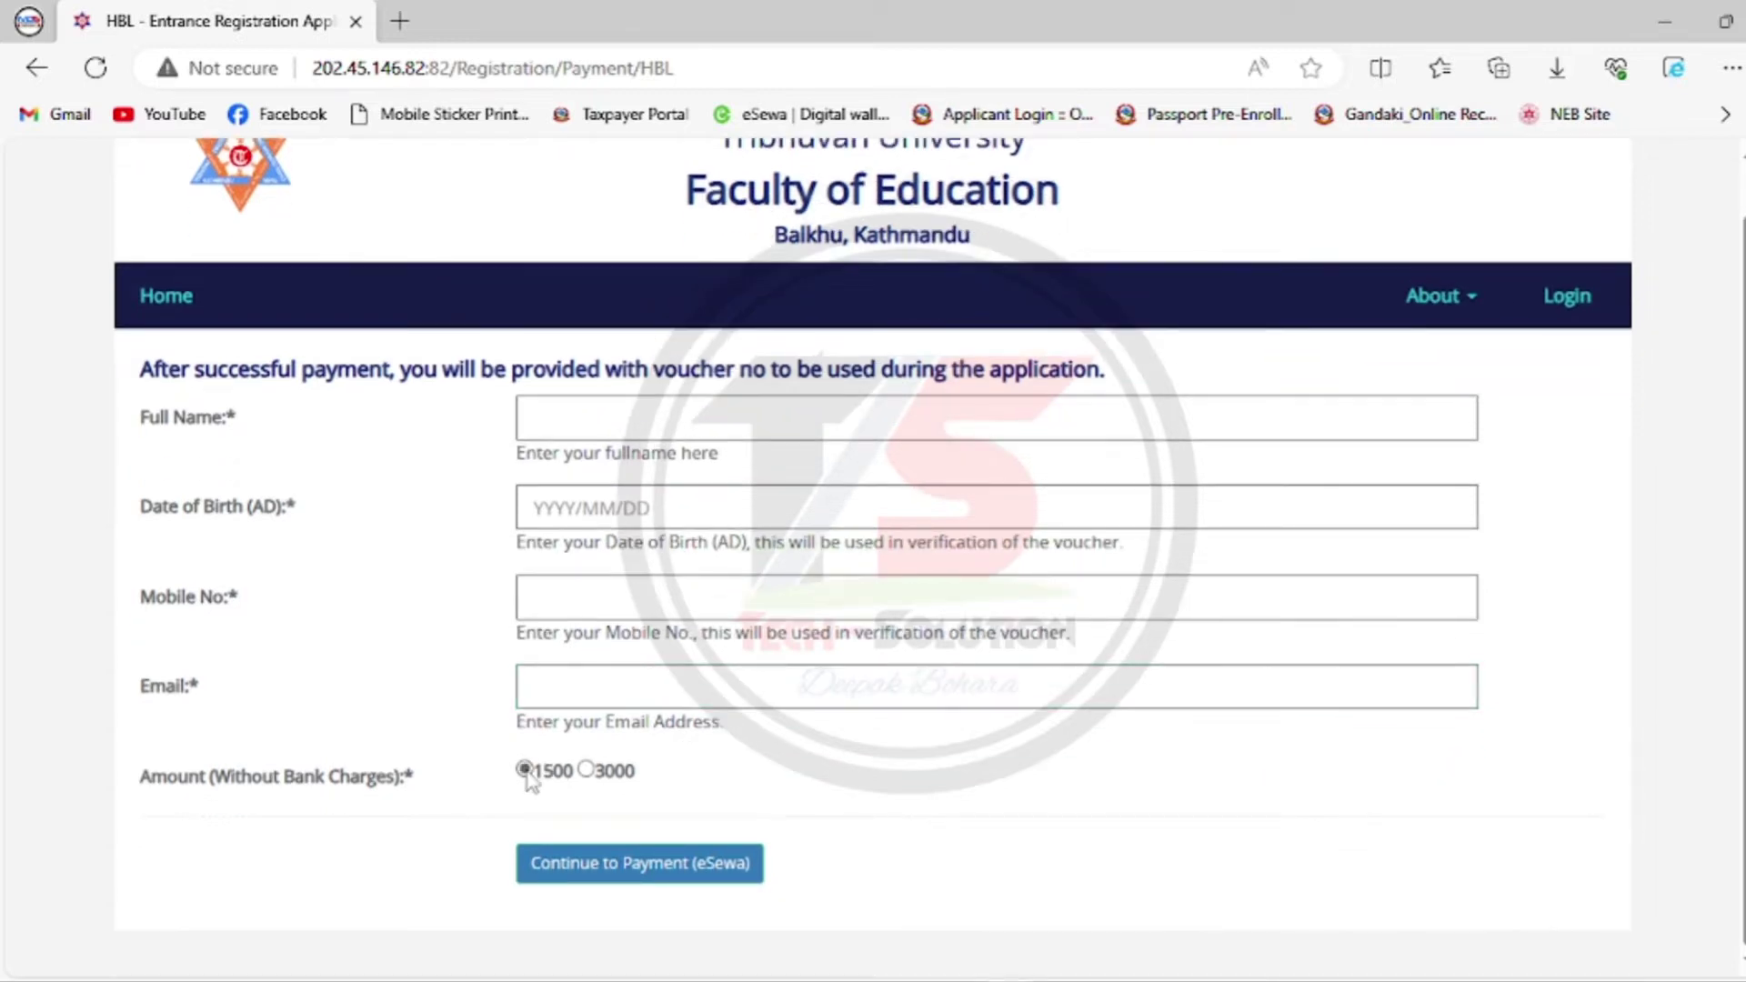
{"action": "left_click", "coordinate": [586, 769]}
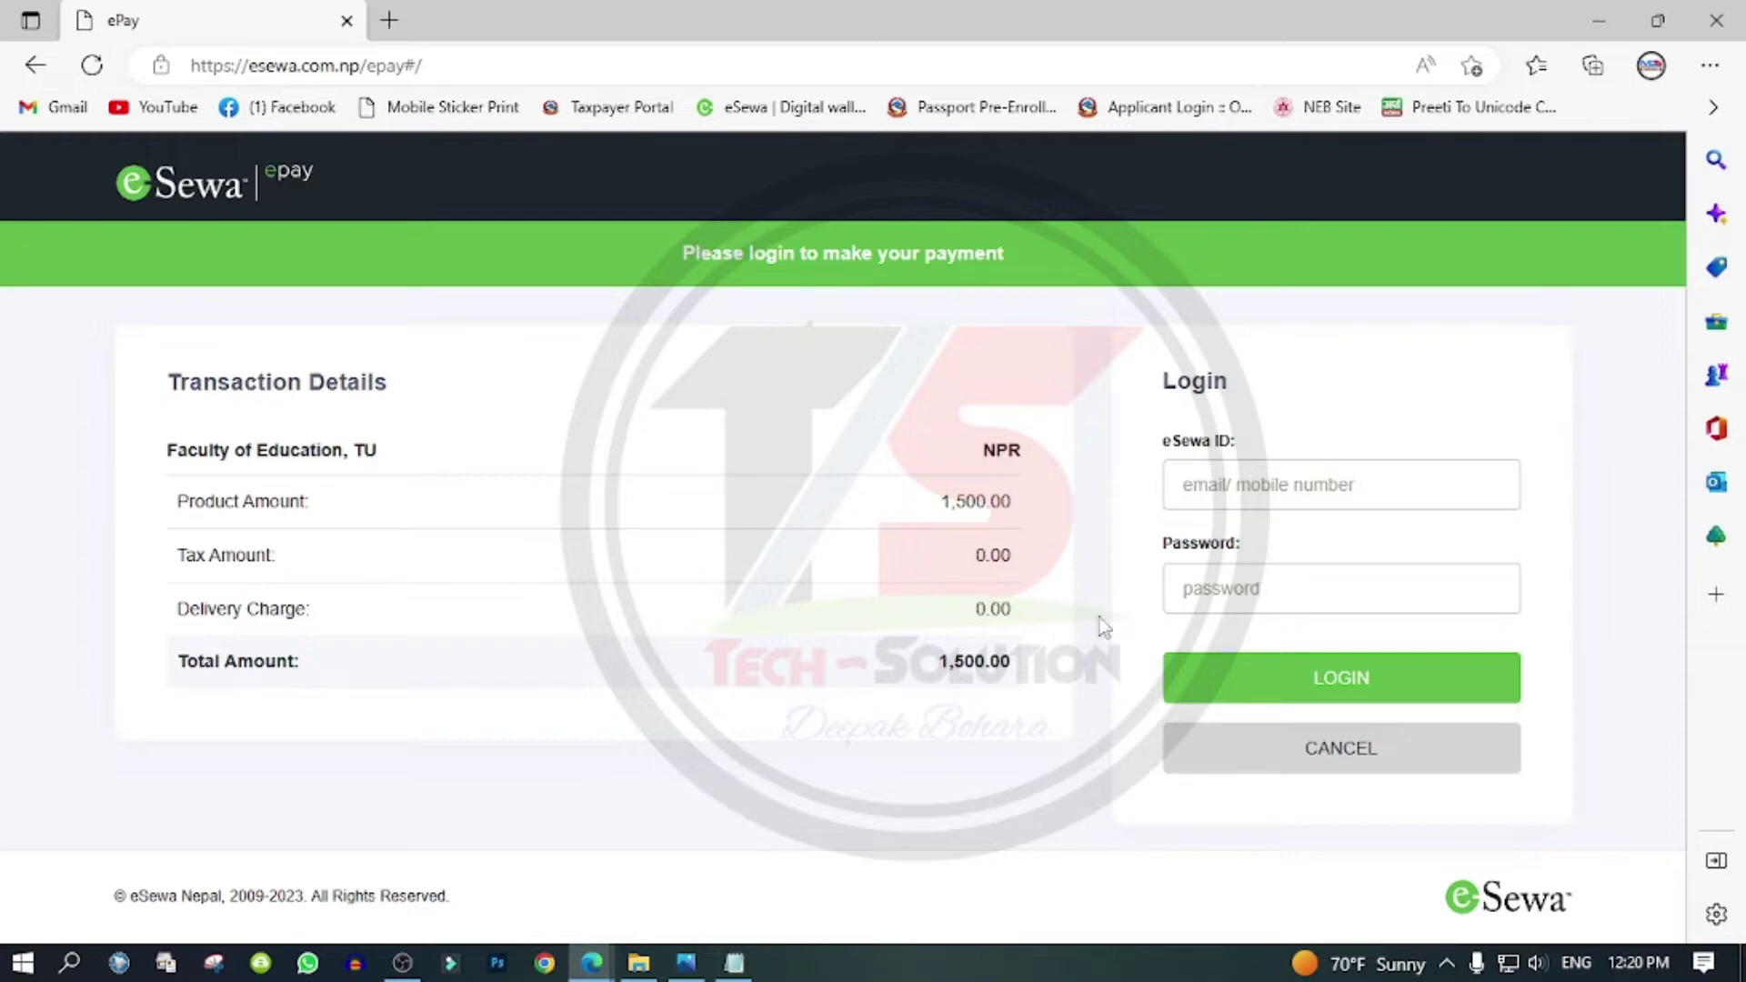
Log in to eSewa with the account's eSewa ID and password.
{"action": "left_click", "coordinate": [1178, 484]}
{"action": "type", "text": "984"}
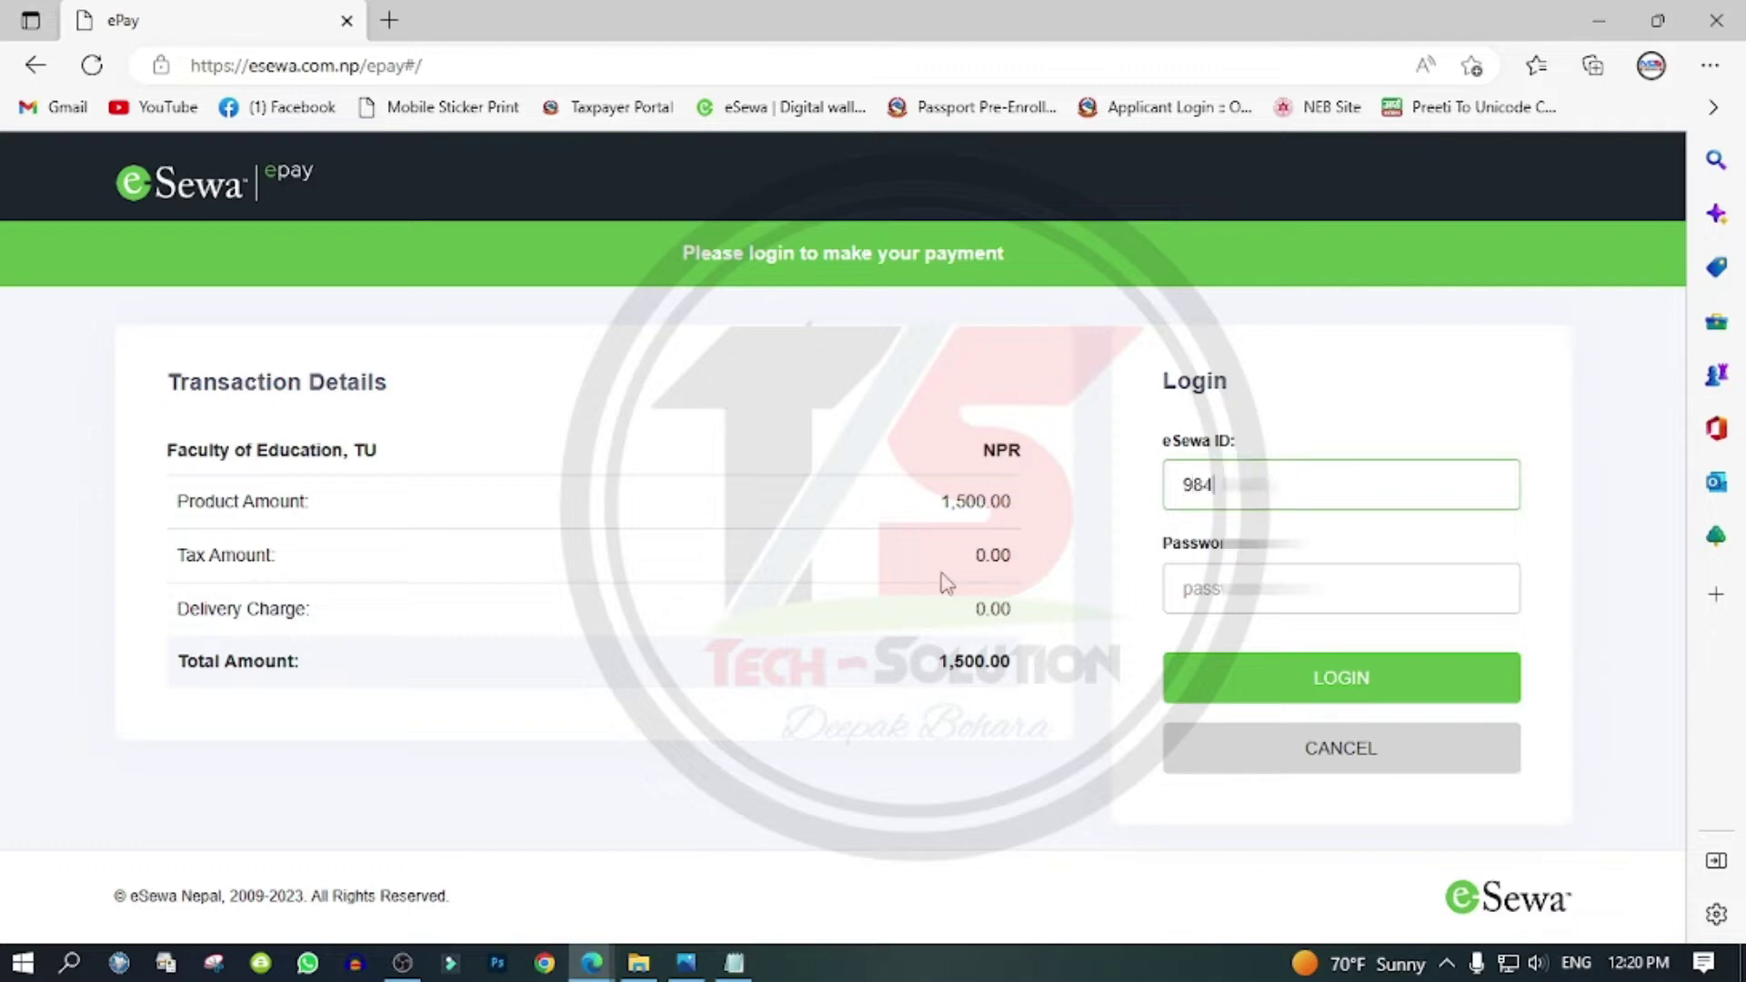
{"action": "type", "text": "00"}
{"action": "key", "text": "Return"}
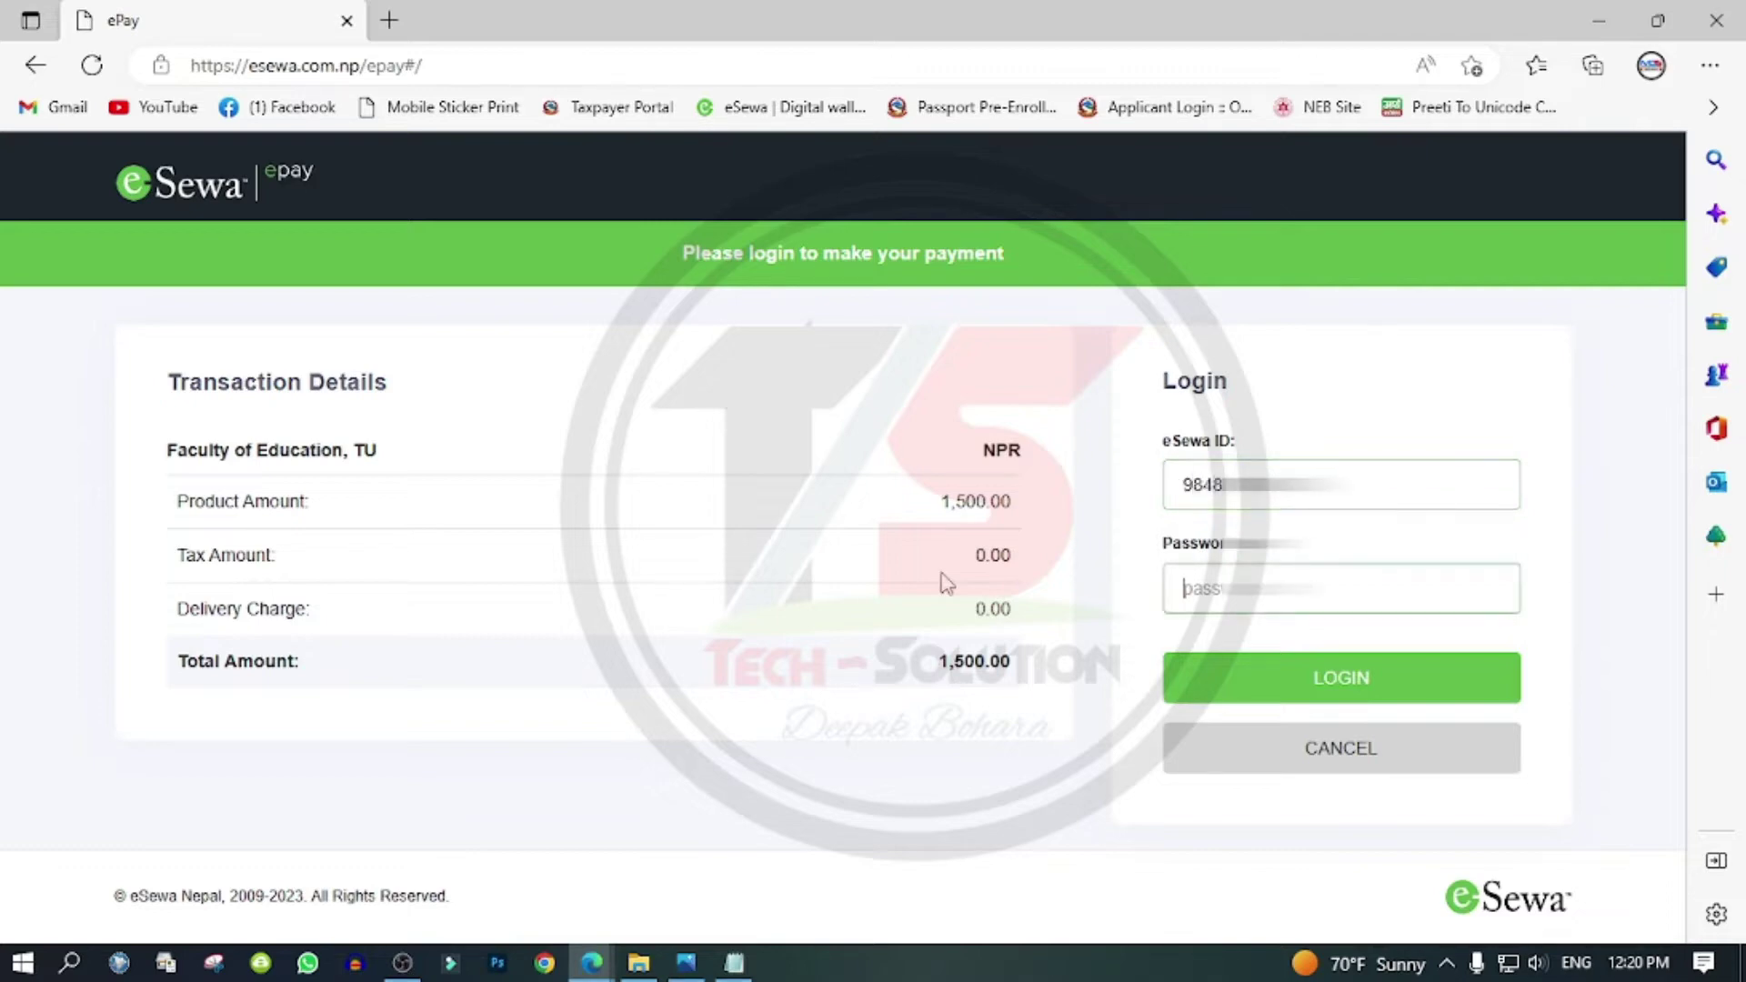
{"action": "type", "text": "••"}
{"action": "key", "text": "Return"}
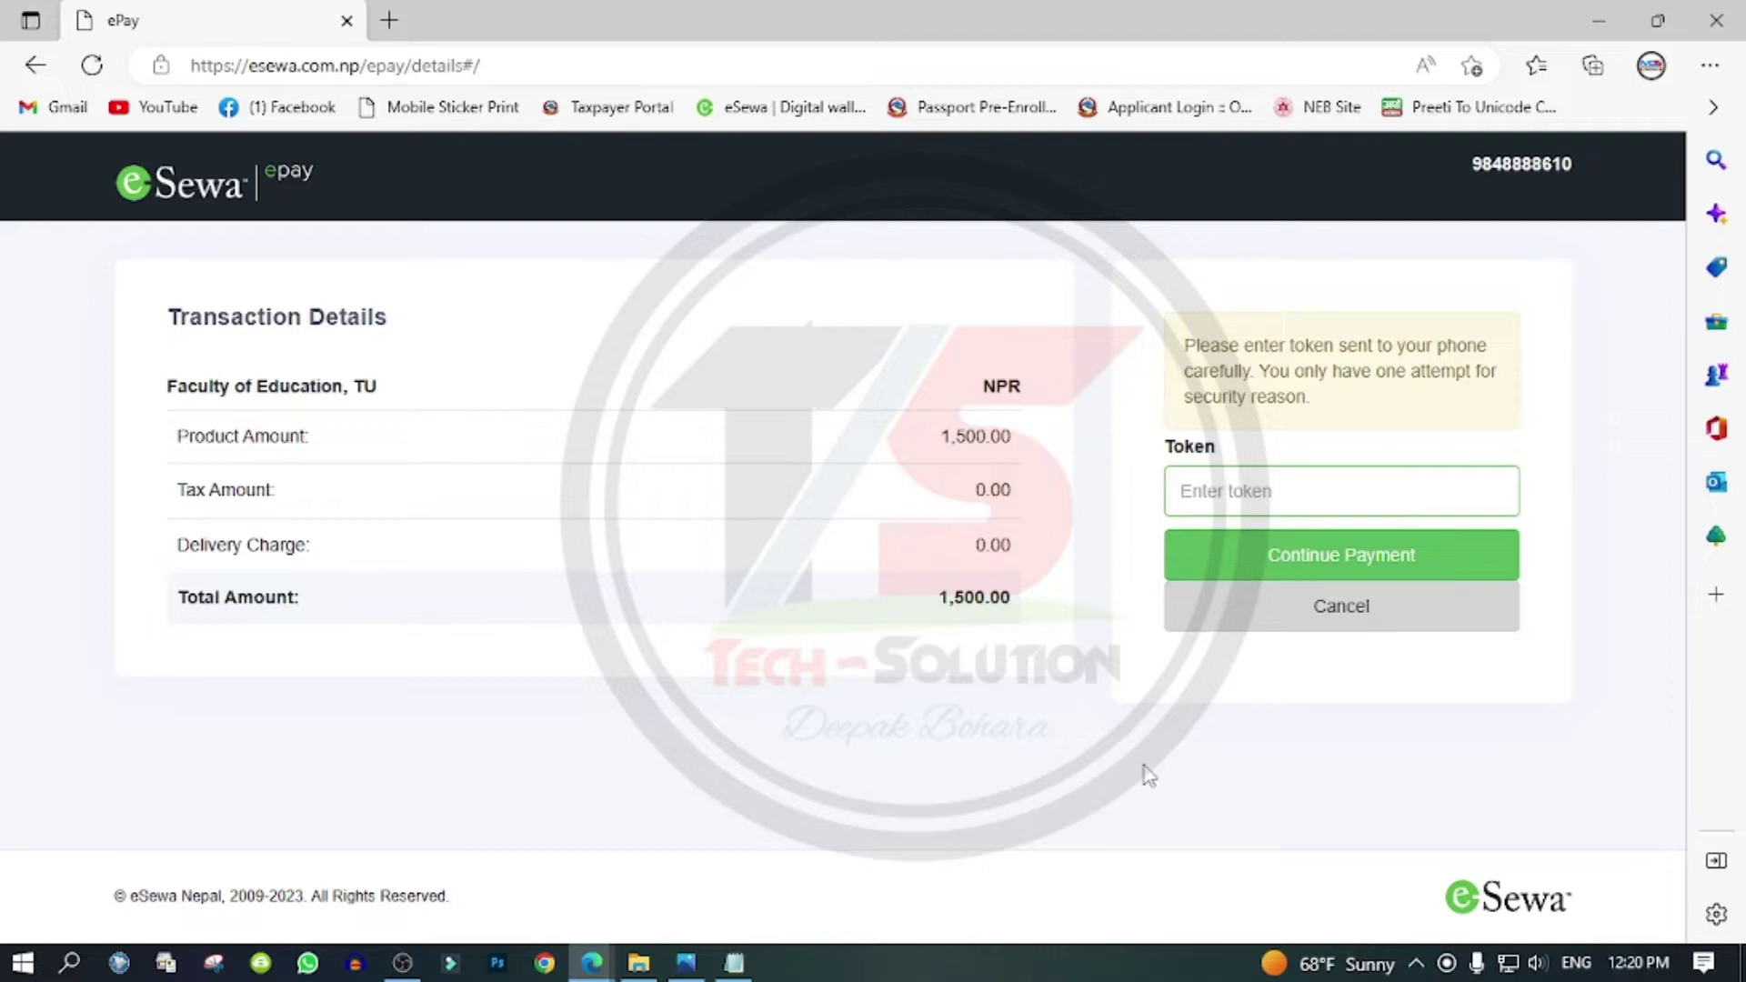
Enter the verification token and confirm the NPR 1,500 payment to Faculty of Education, TU.
{"action": "left_click", "coordinate": [1320, 575]}
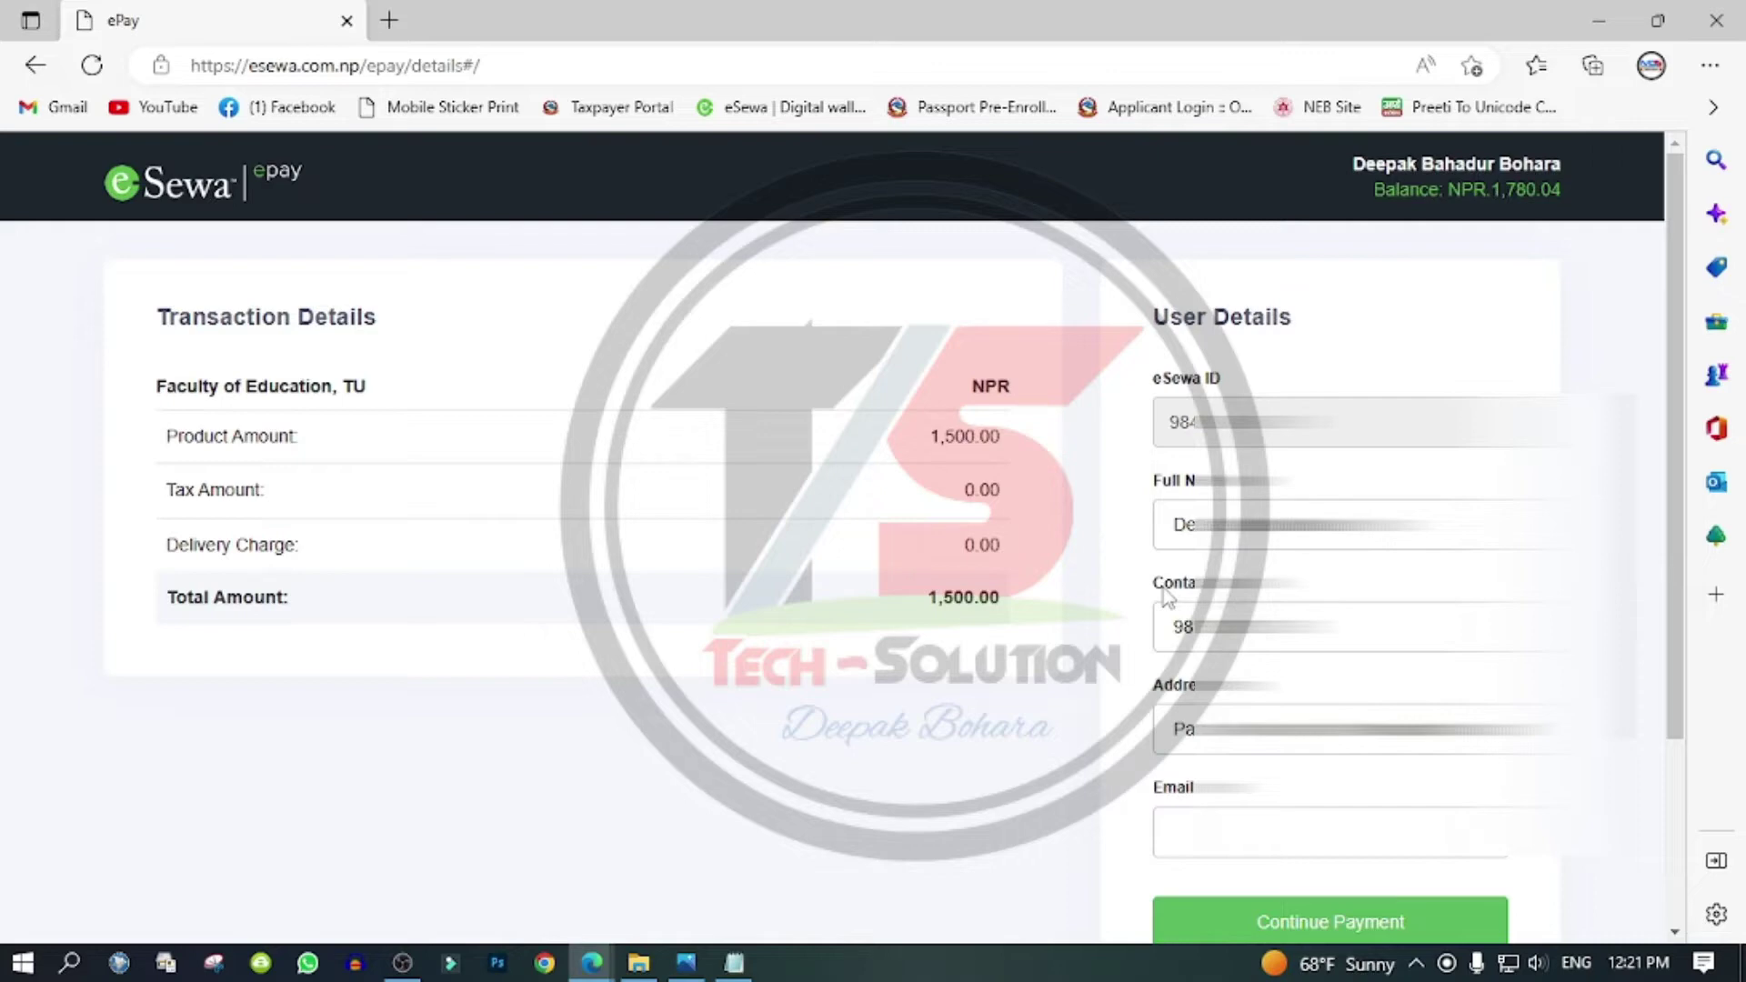
{"action": "scroll", "coordinate": [1166, 595], "scroll_direction": "down", "scroll_amount": 3}
{"action": "left_click", "coordinate": [1343, 675]}
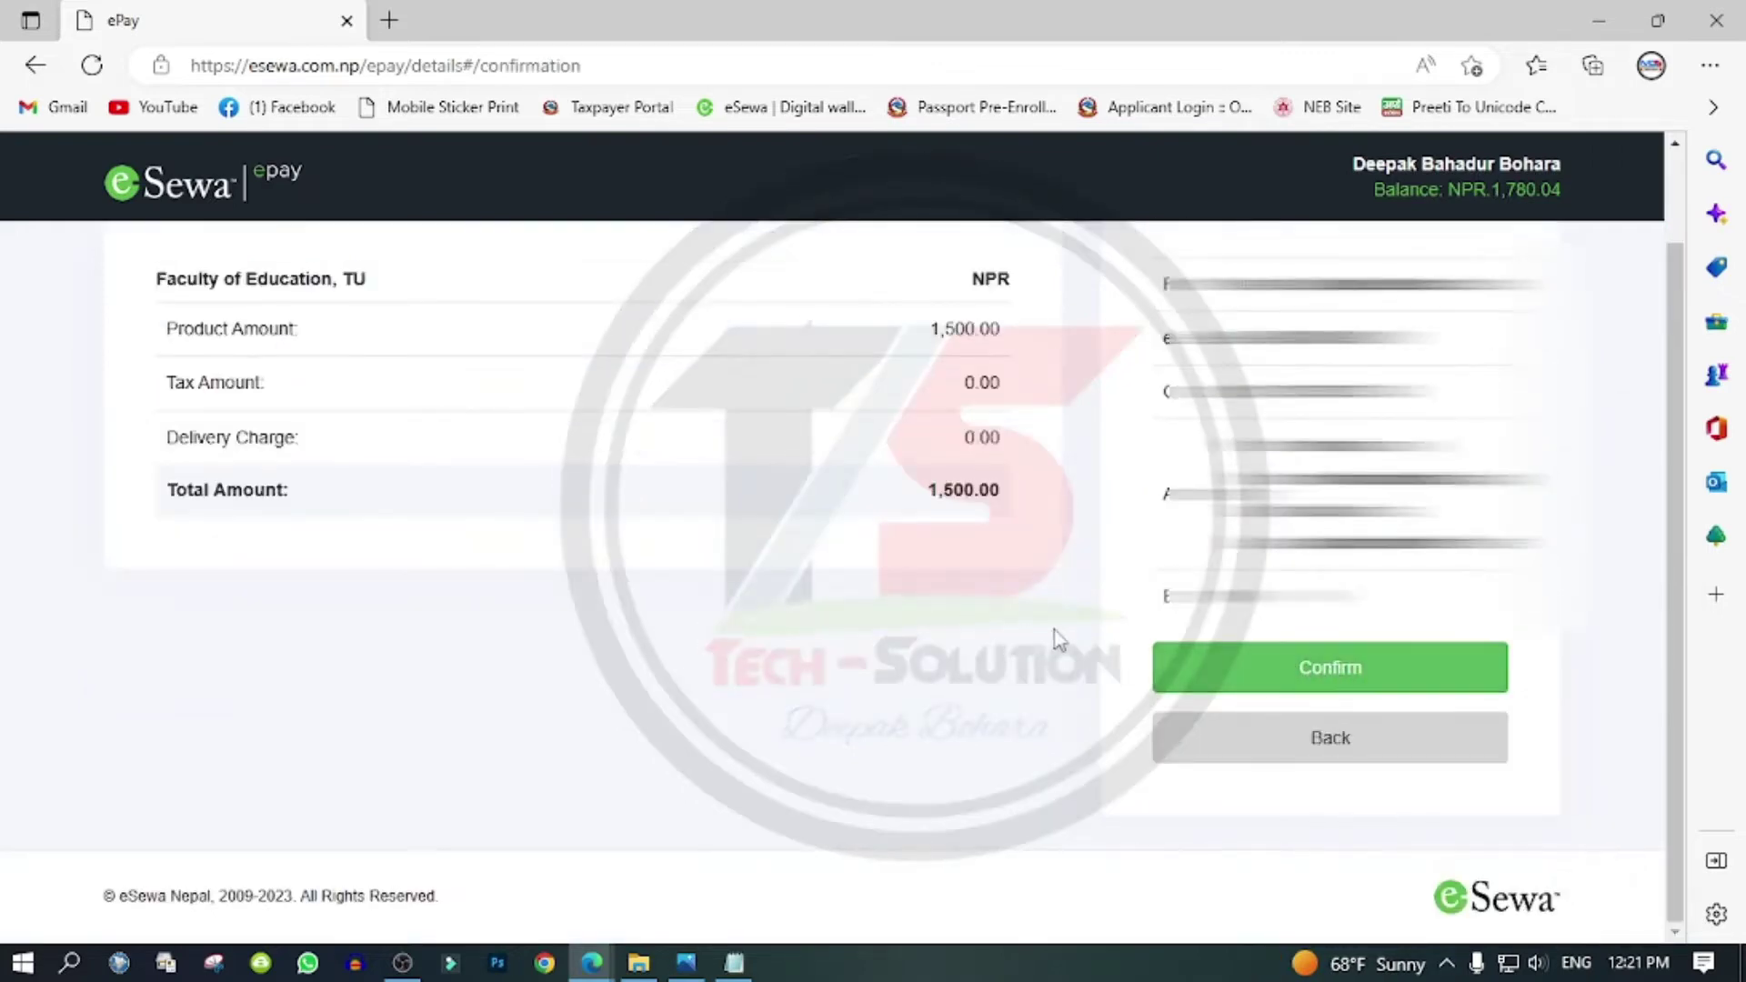
{"action": "left_click", "coordinate": [1328, 671]}
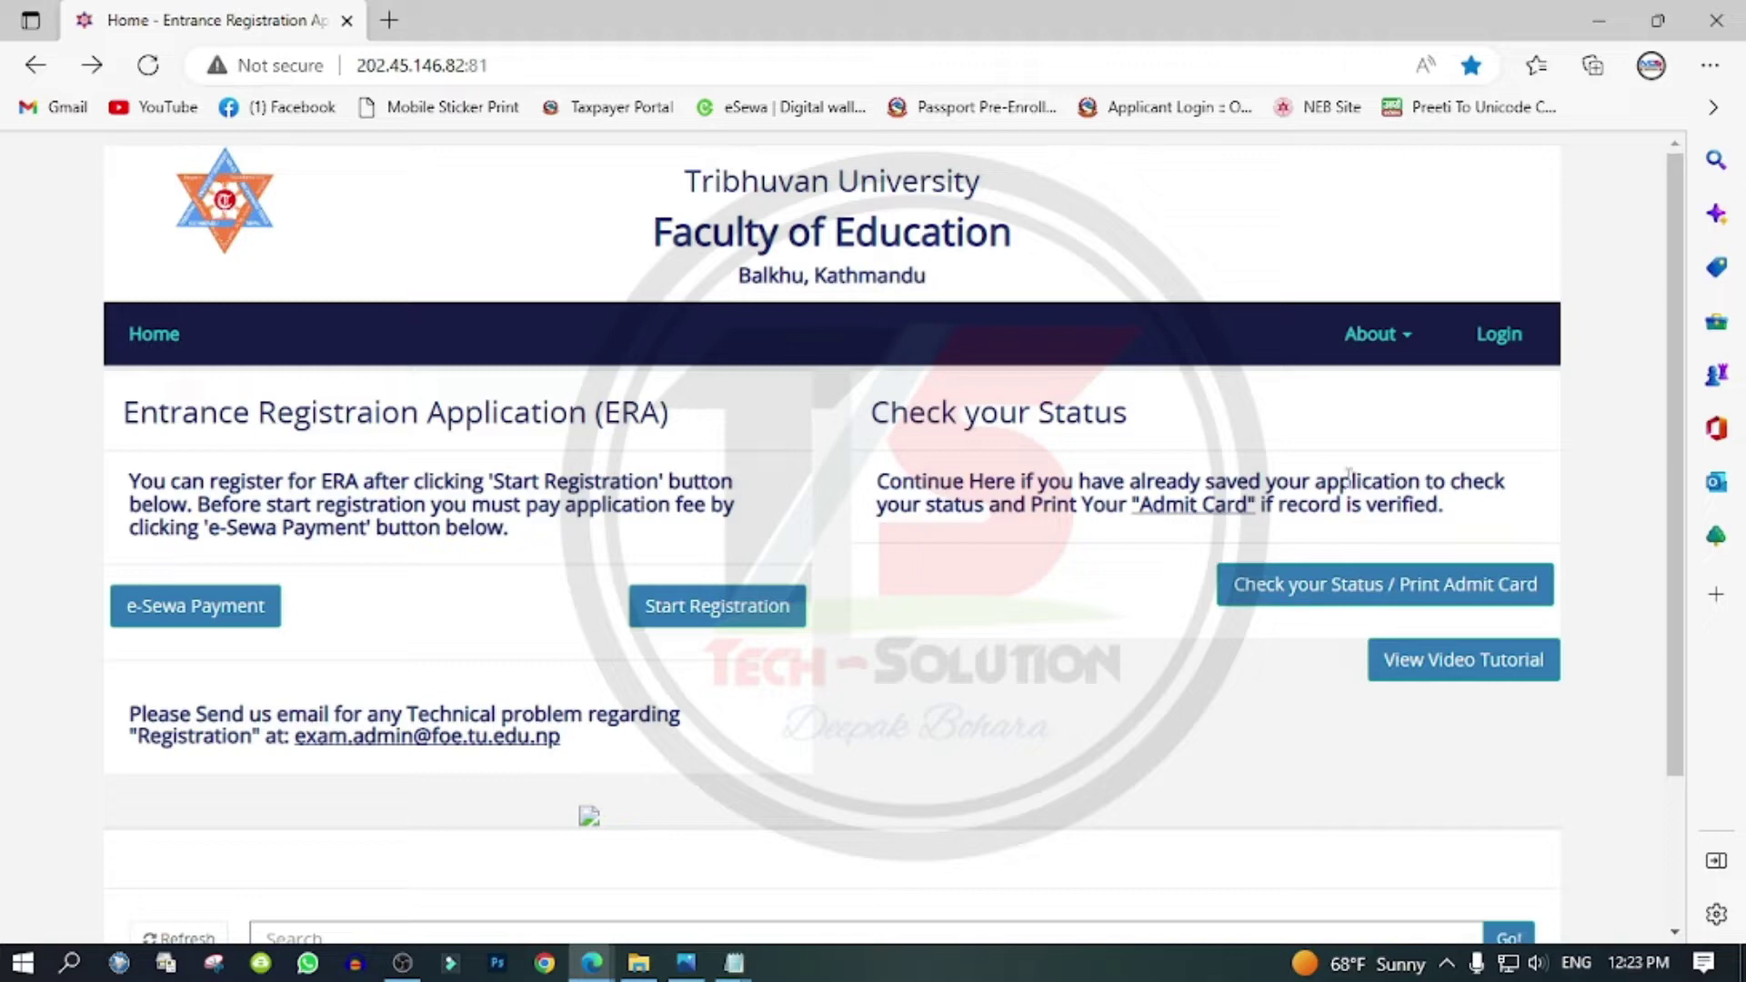
Start a new registration and read through the eligibility and required-documents instructions.
{"action": "left_click", "coordinate": [707, 619]}
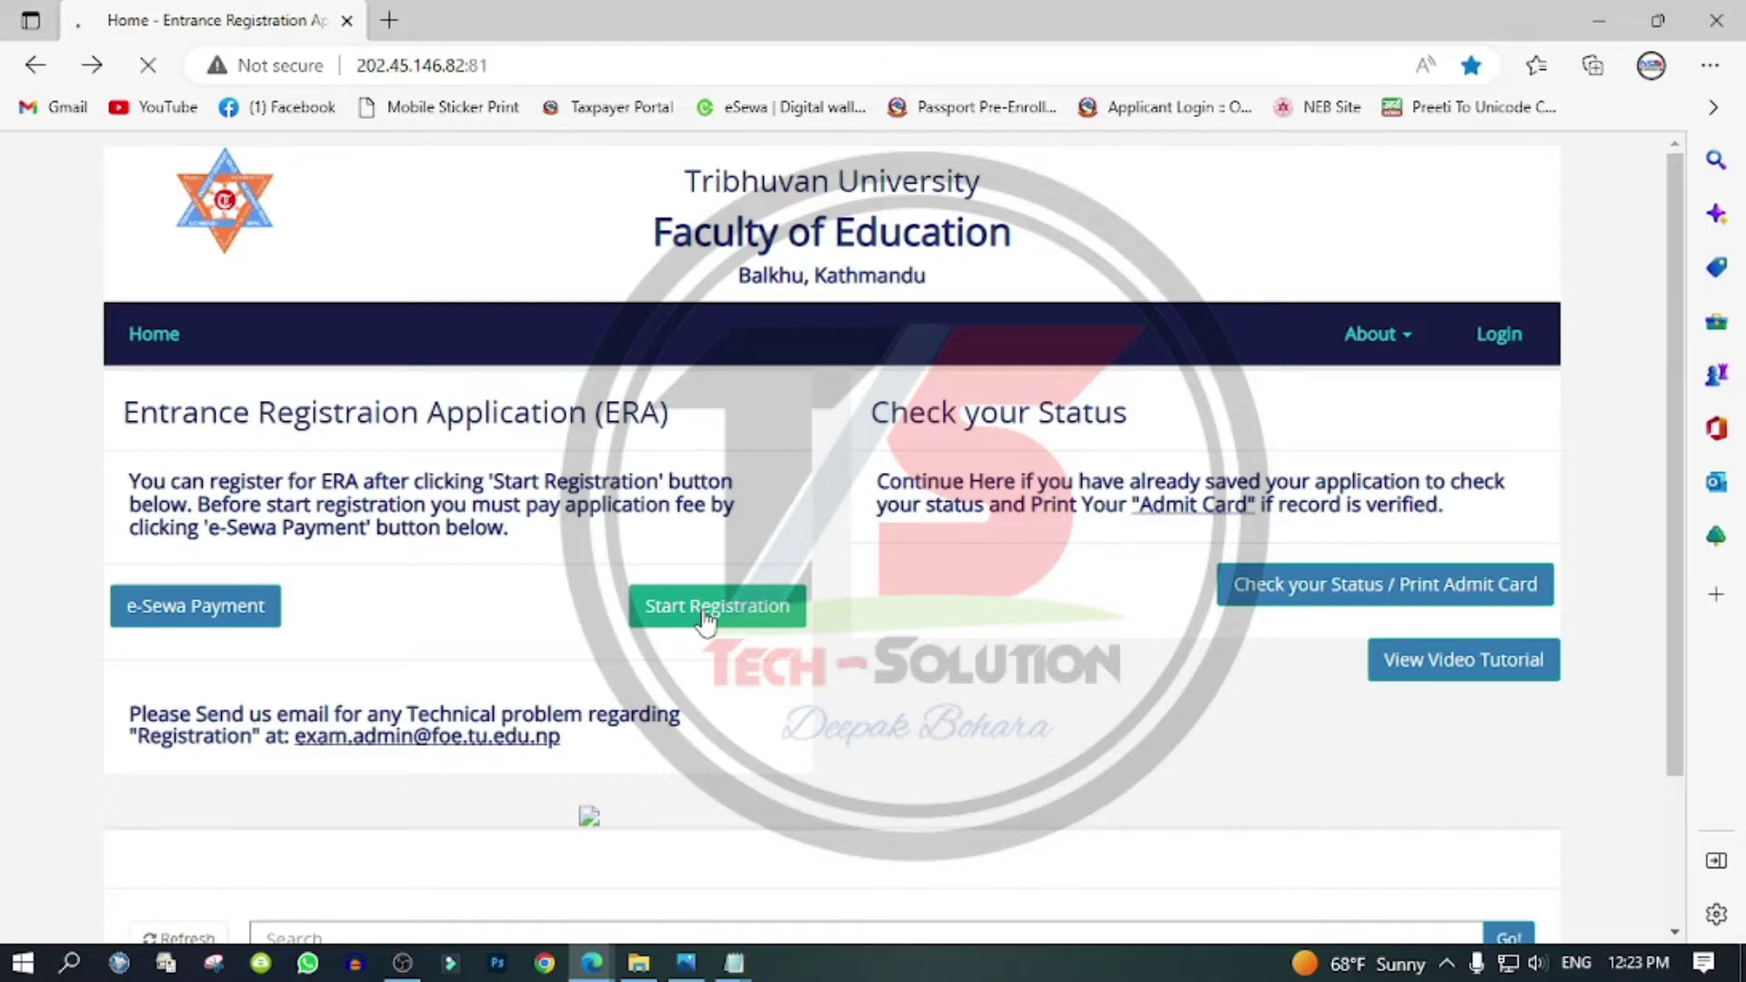
{"action": "scroll", "coordinate": [227, 572], "scroll_direction": "down", "scroll_amount": 1}
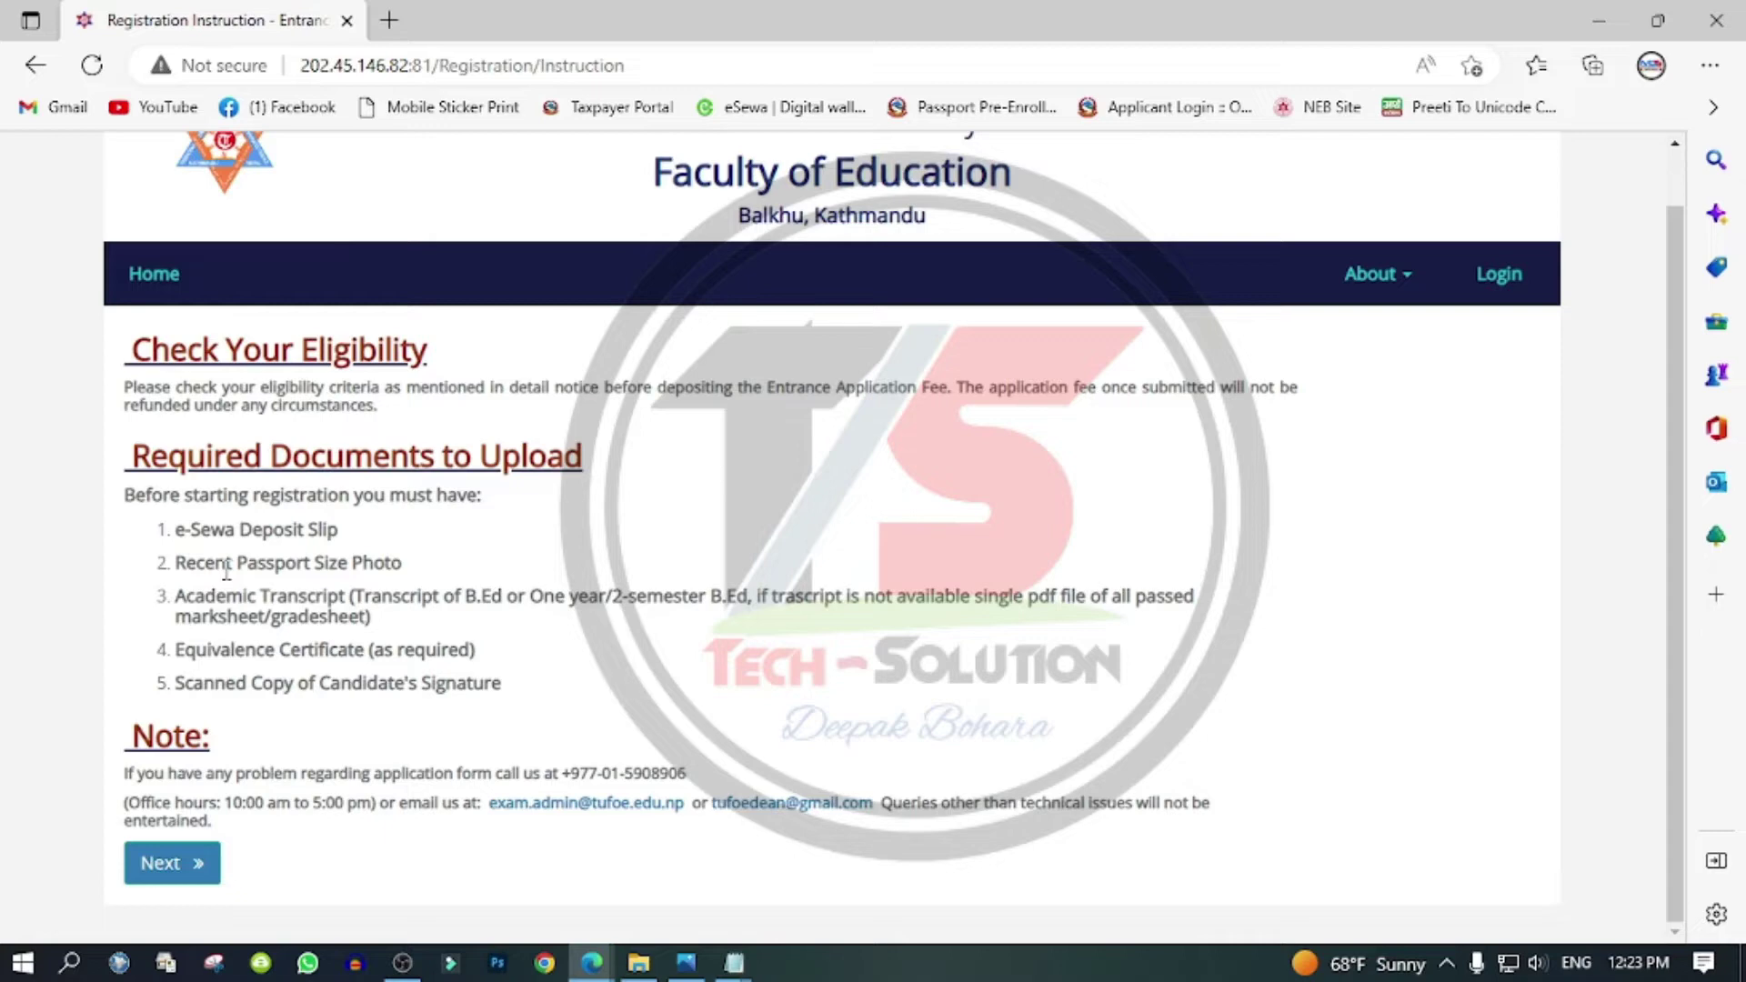
Continue to the Payment Information page stating the NPR 1500 eSewa fee.
{"action": "left_click", "coordinate": [172, 864]}
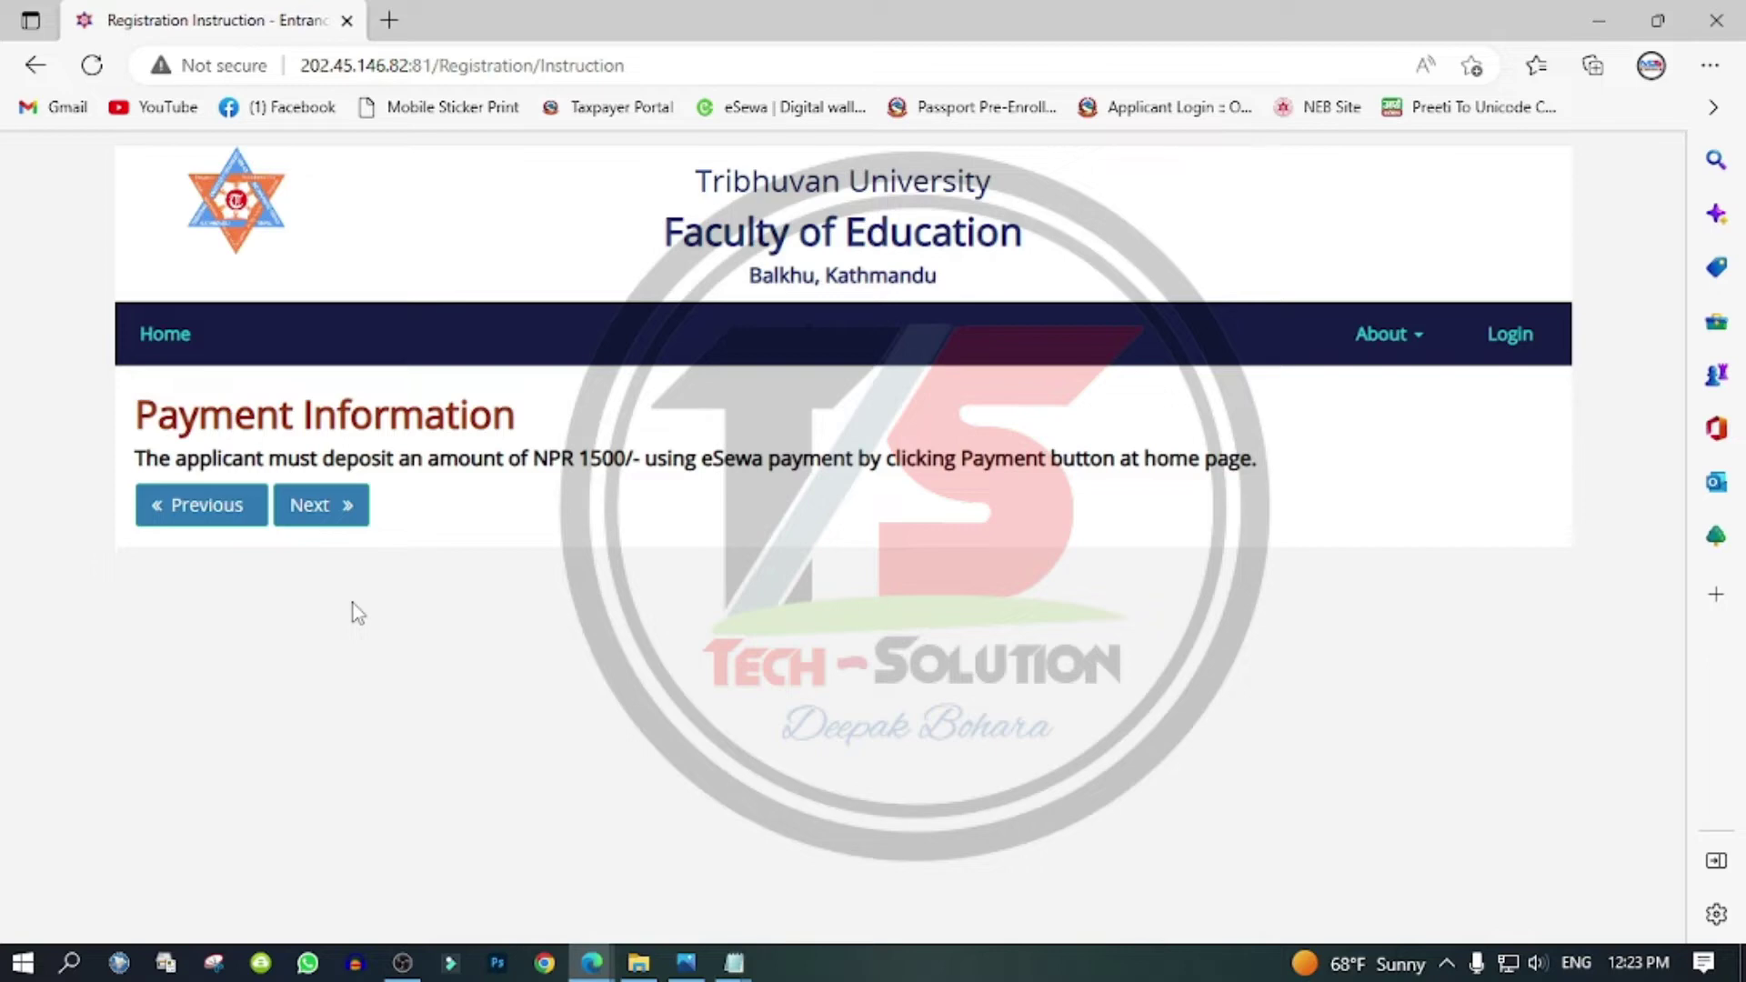
Advance to the Photo Instructions: JPEG, 350×300 pixels, 200 KB maximum.
{"action": "left_click", "coordinate": [321, 505]}
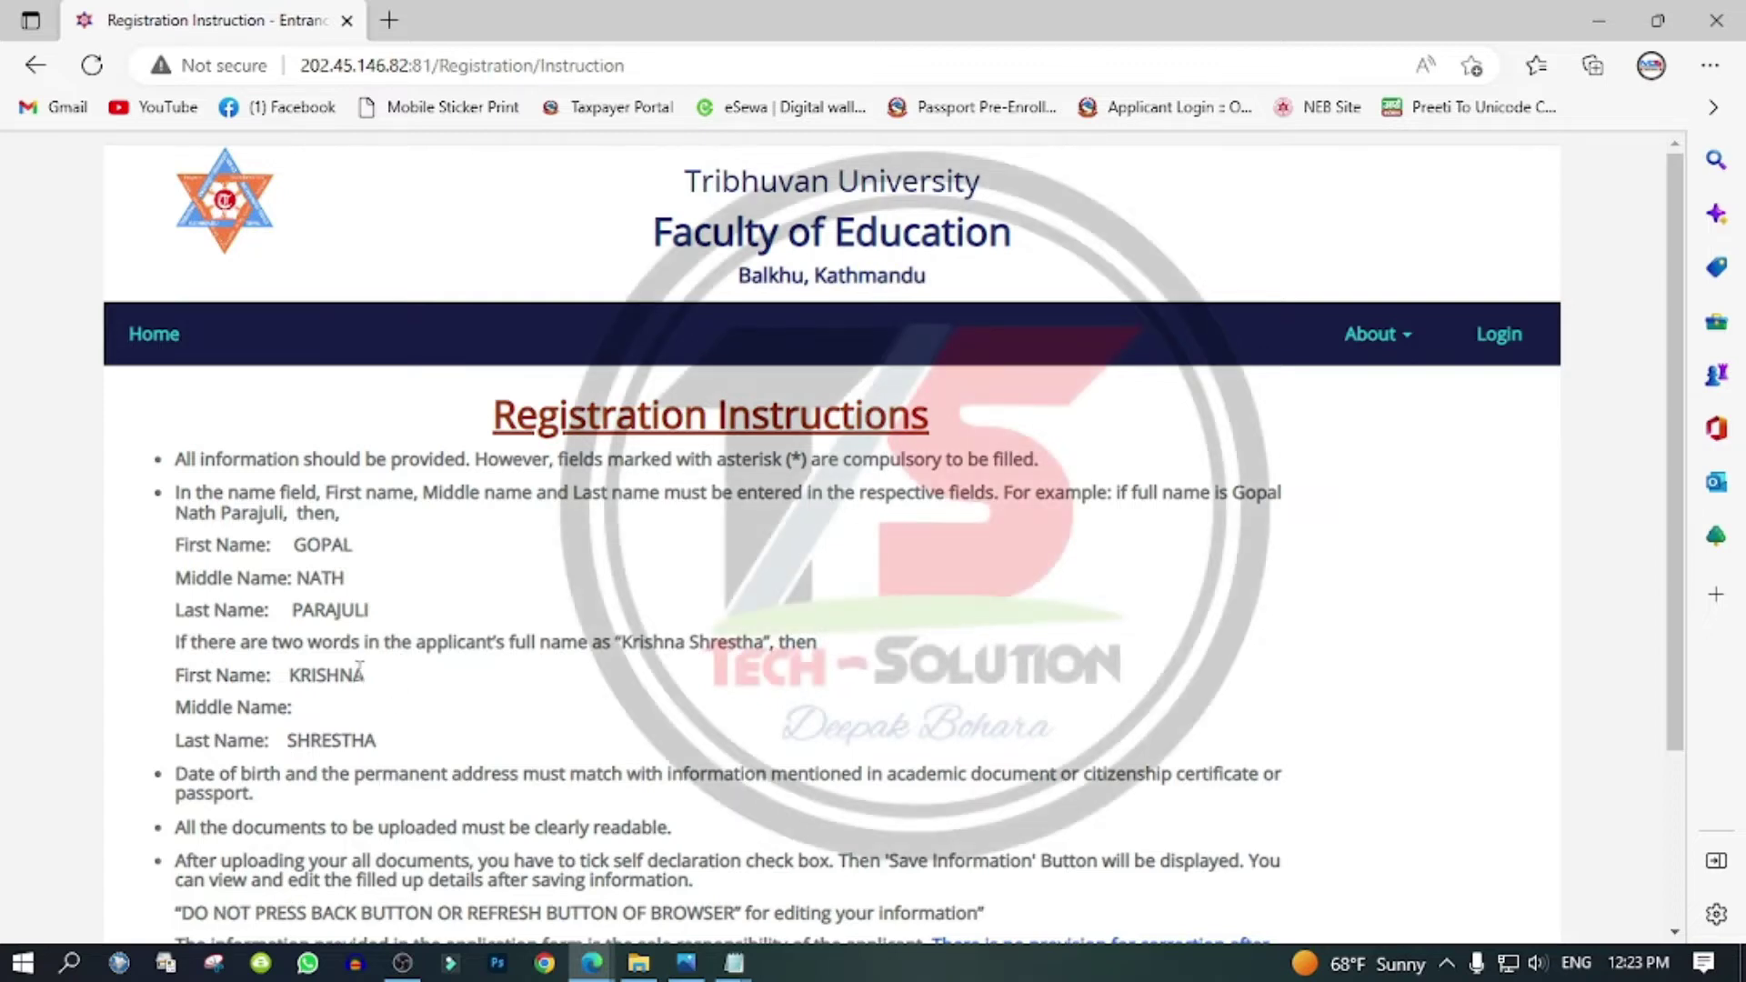
{"action": "scroll", "coordinate": [360, 671], "scroll_direction": "down", "scroll_amount": 3}
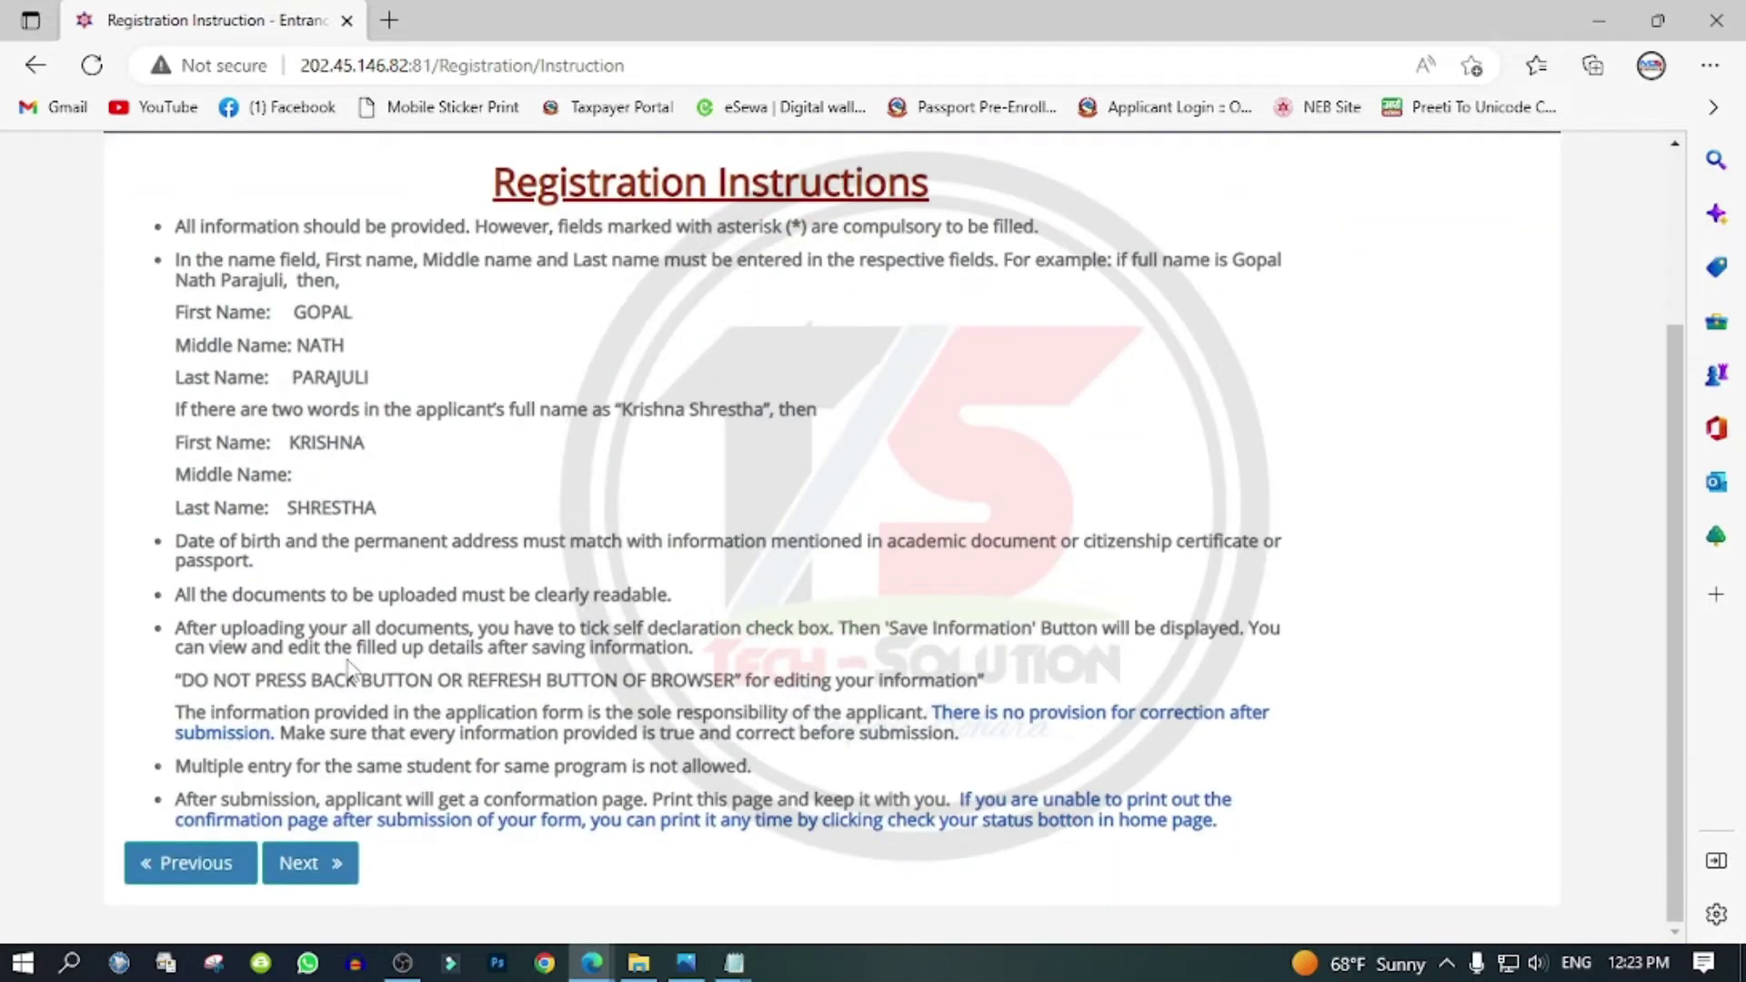
{"action": "left_click", "coordinate": [334, 867]}
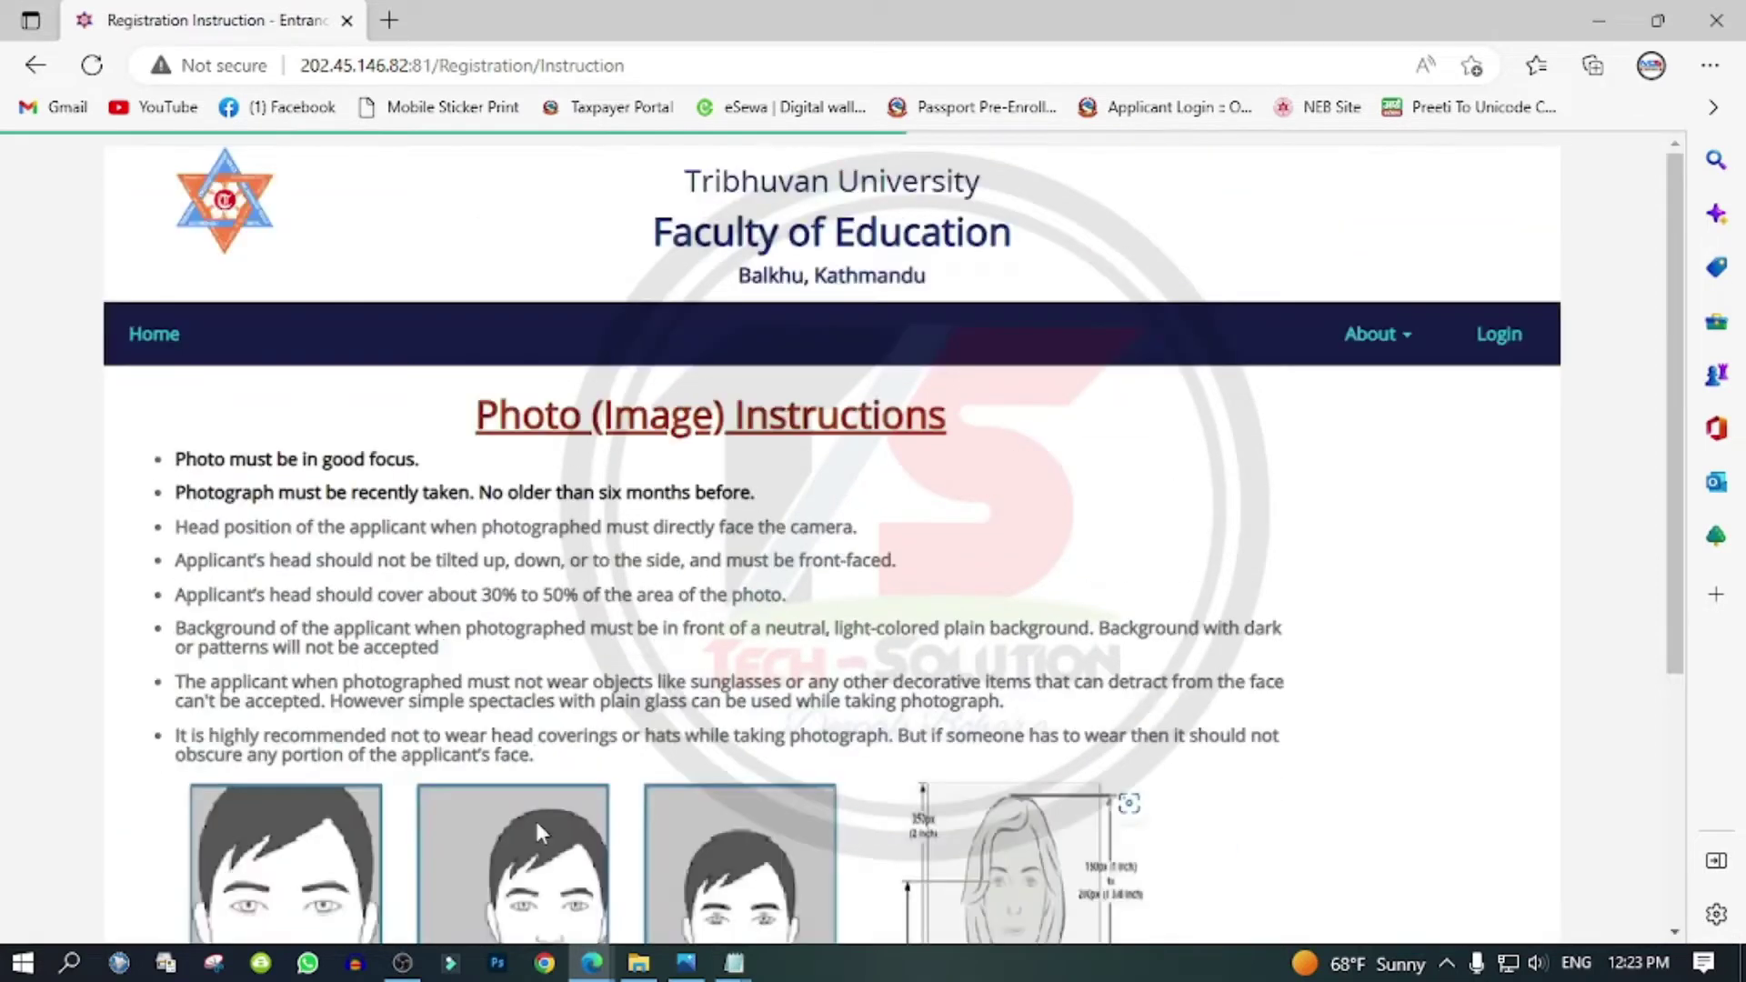
{"action": "scroll", "coordinate": [488, 712], "scroll_direction": "down", "scroll_amount": 4}
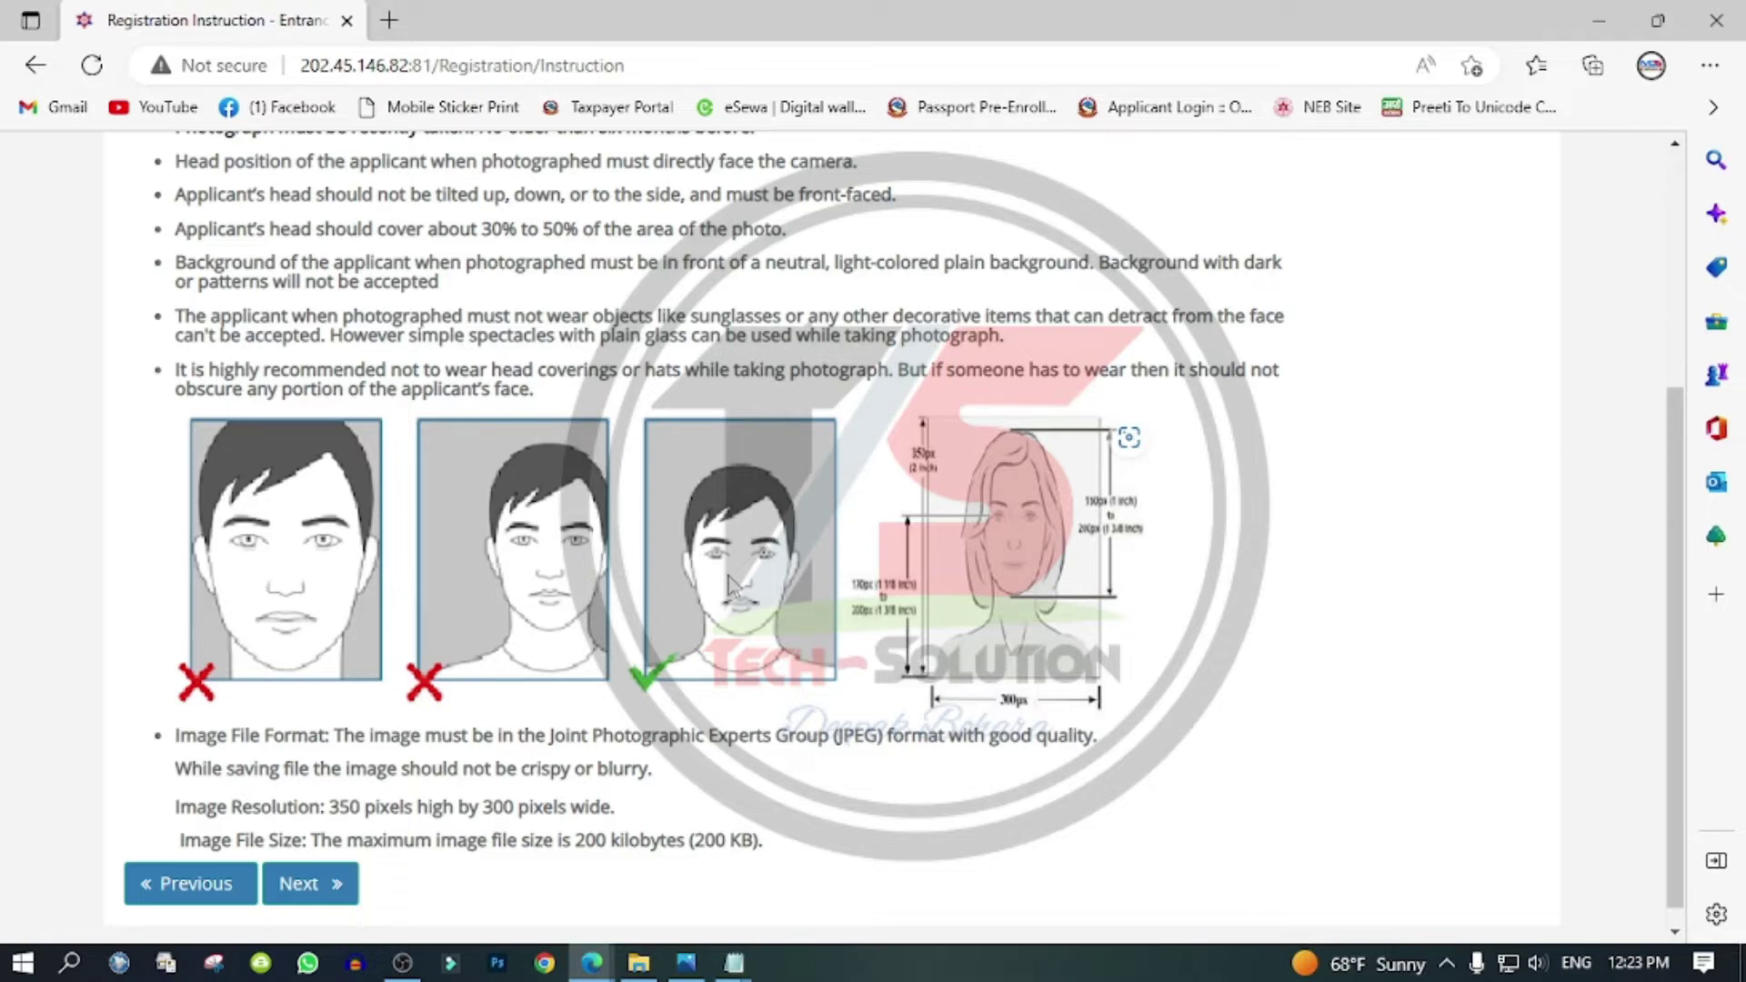
Open the ERA form and submit the voucher number, contact number and e-mail.
{"action": "left_click", "coordinate": [308, 882]}
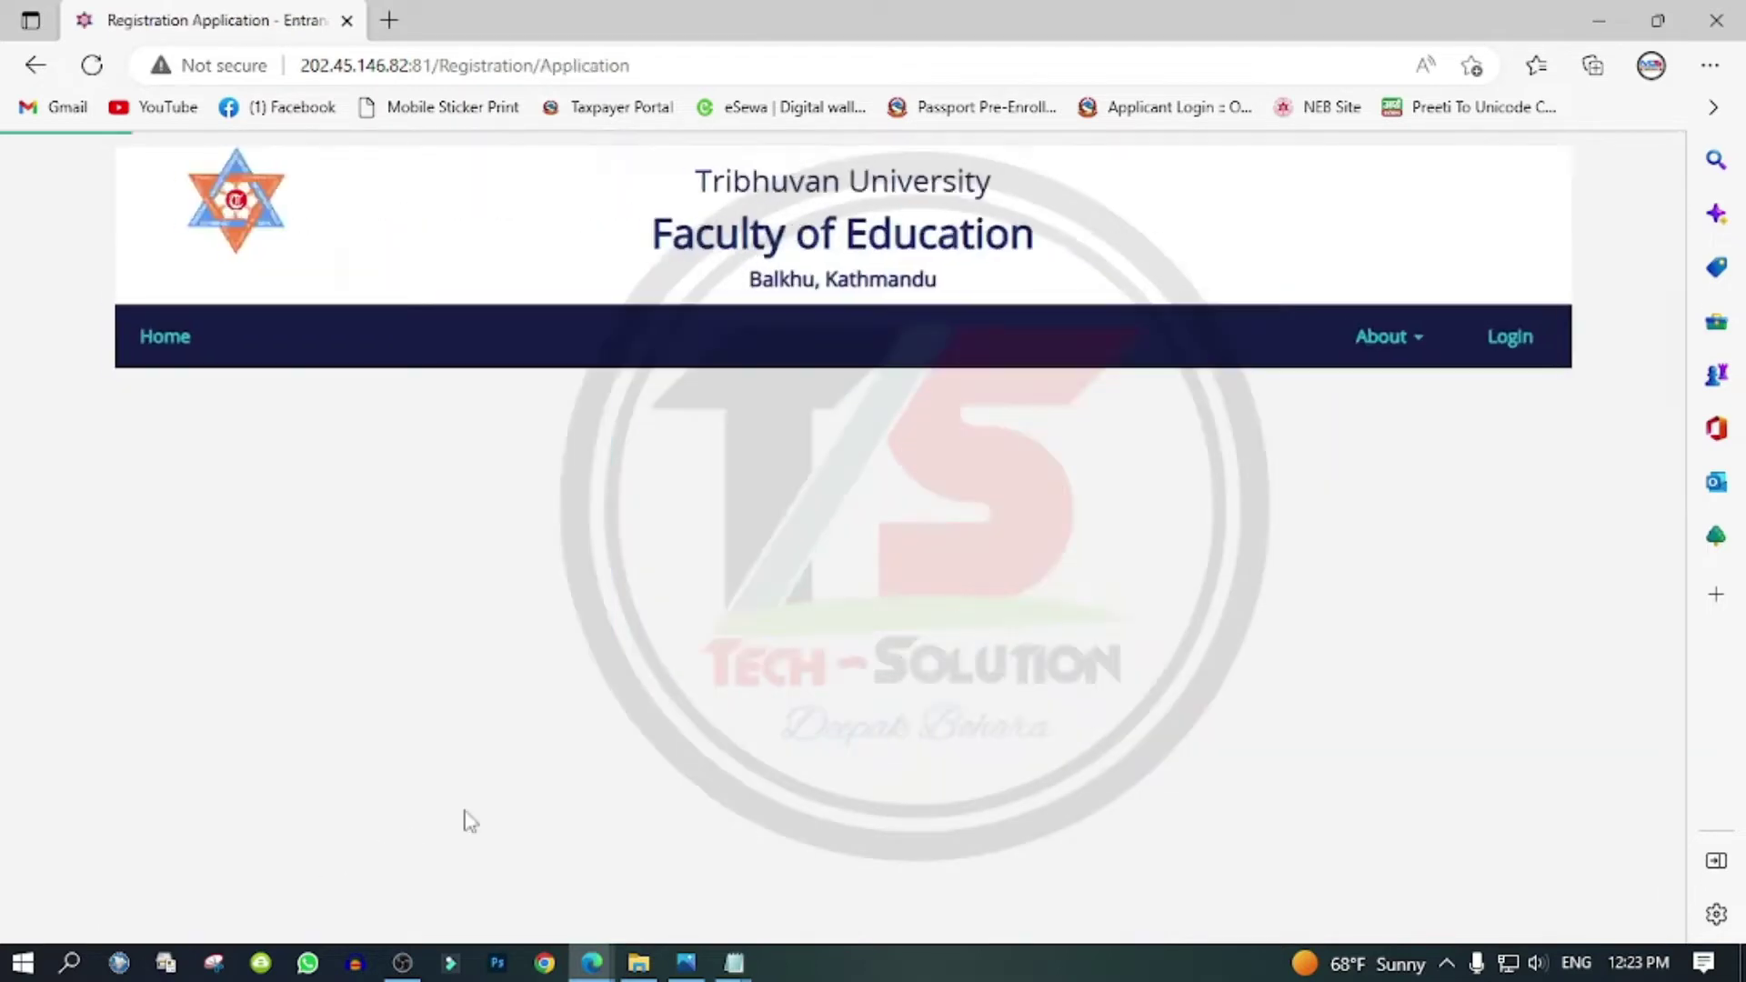
{"action": "scroll", "coordinate": [712, 609], "scroll_direction": "down", "scroll_amount": 1}
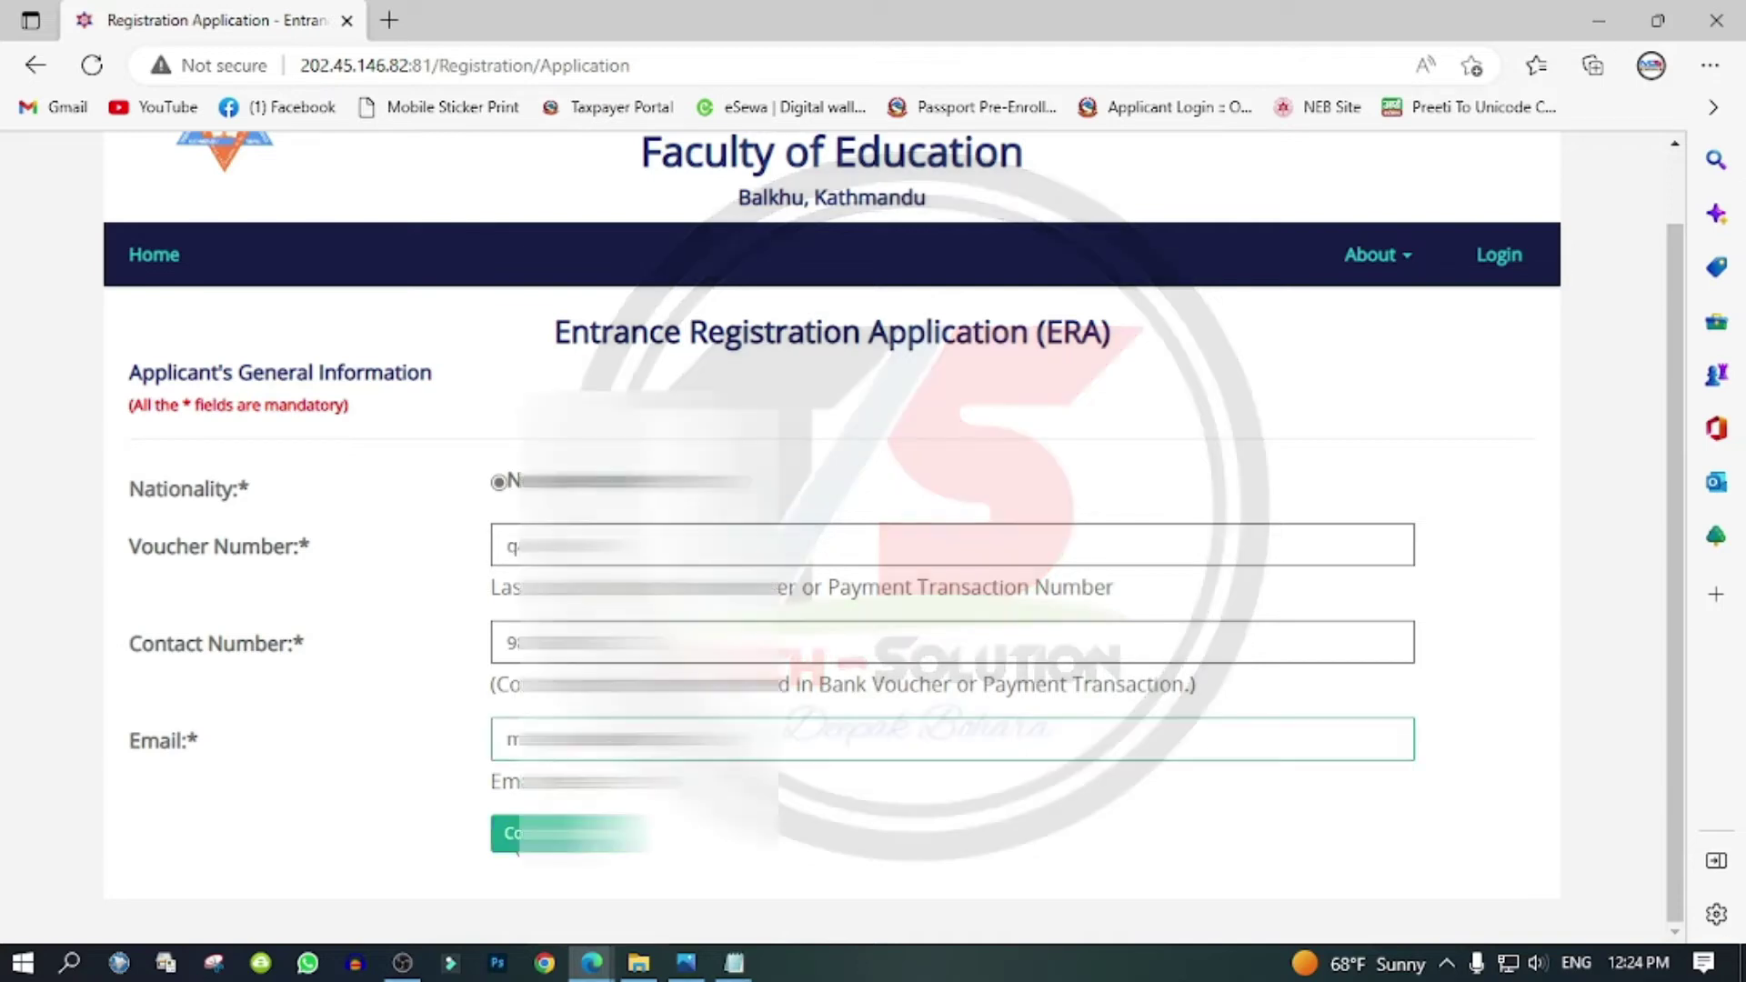
{"action": "key", "text": "Return"}
{"action": "scroll", "coordinate": [873, 545], "scroll_direction": "down", "scroll_amount": 5}
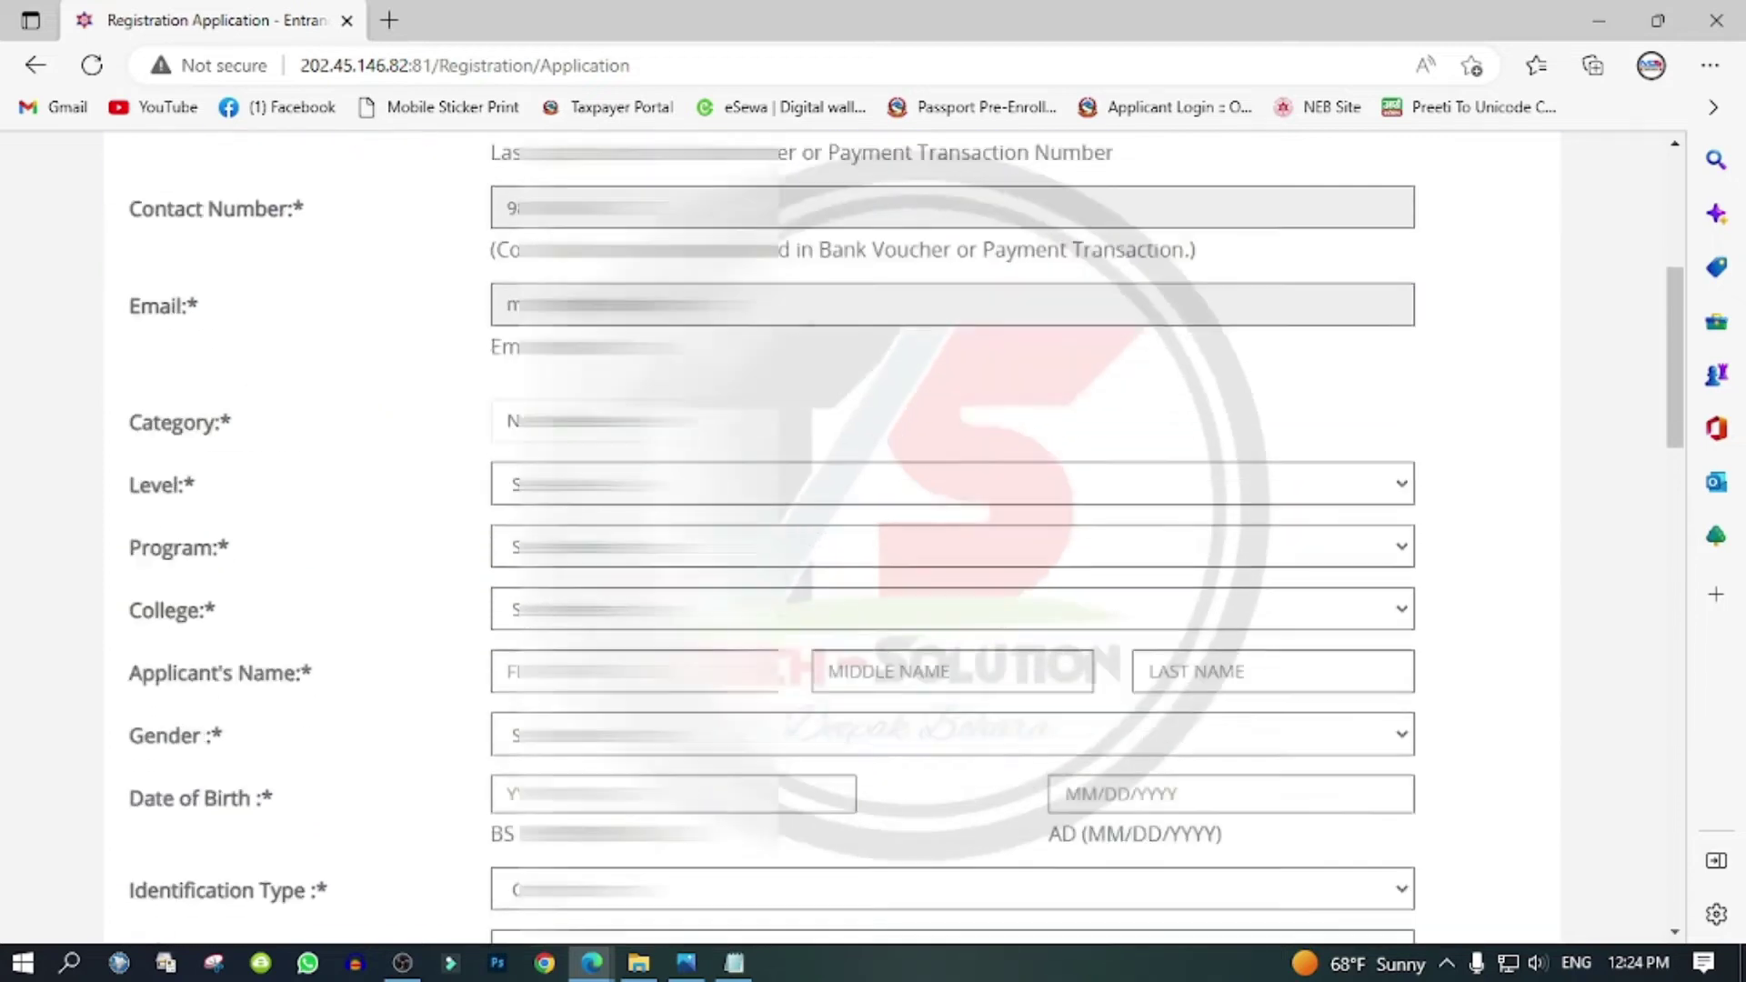
{"action": "scroll", "coordinate": [546, 380], "scroll_direction": "down", "scroll_amount": 1}
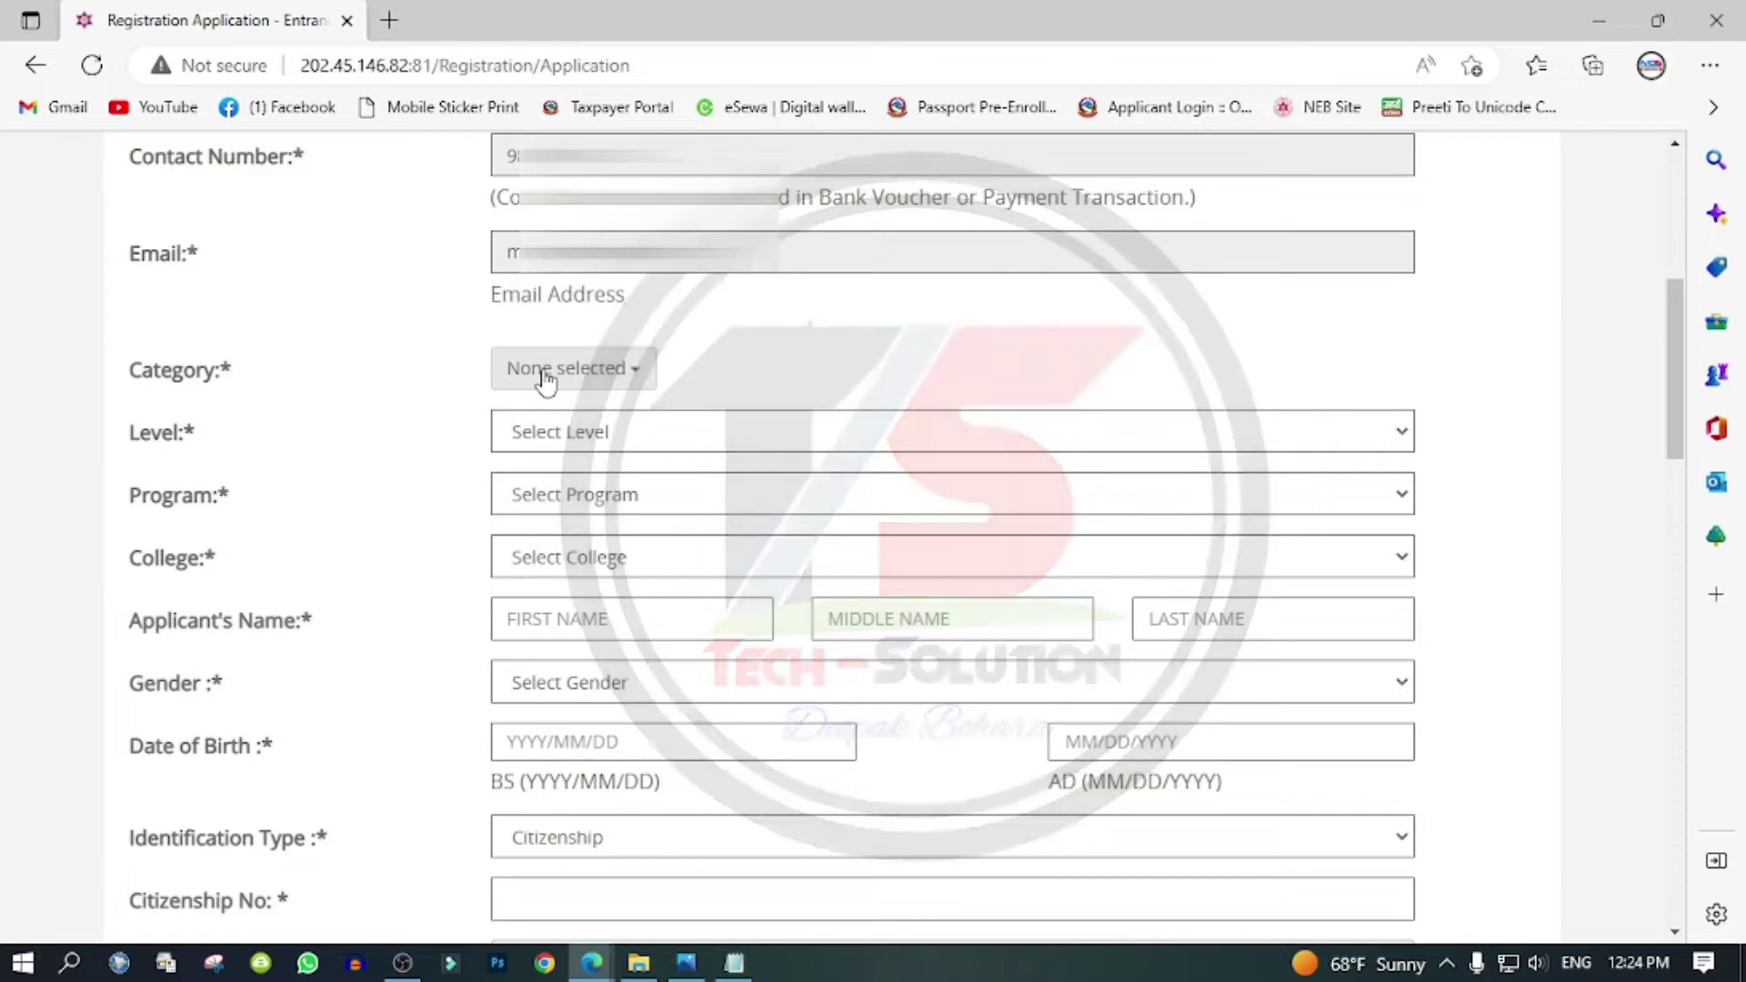
Set the category to Open and the level to Master.
{"action": "left_click", "coordinate": [570, 375]}
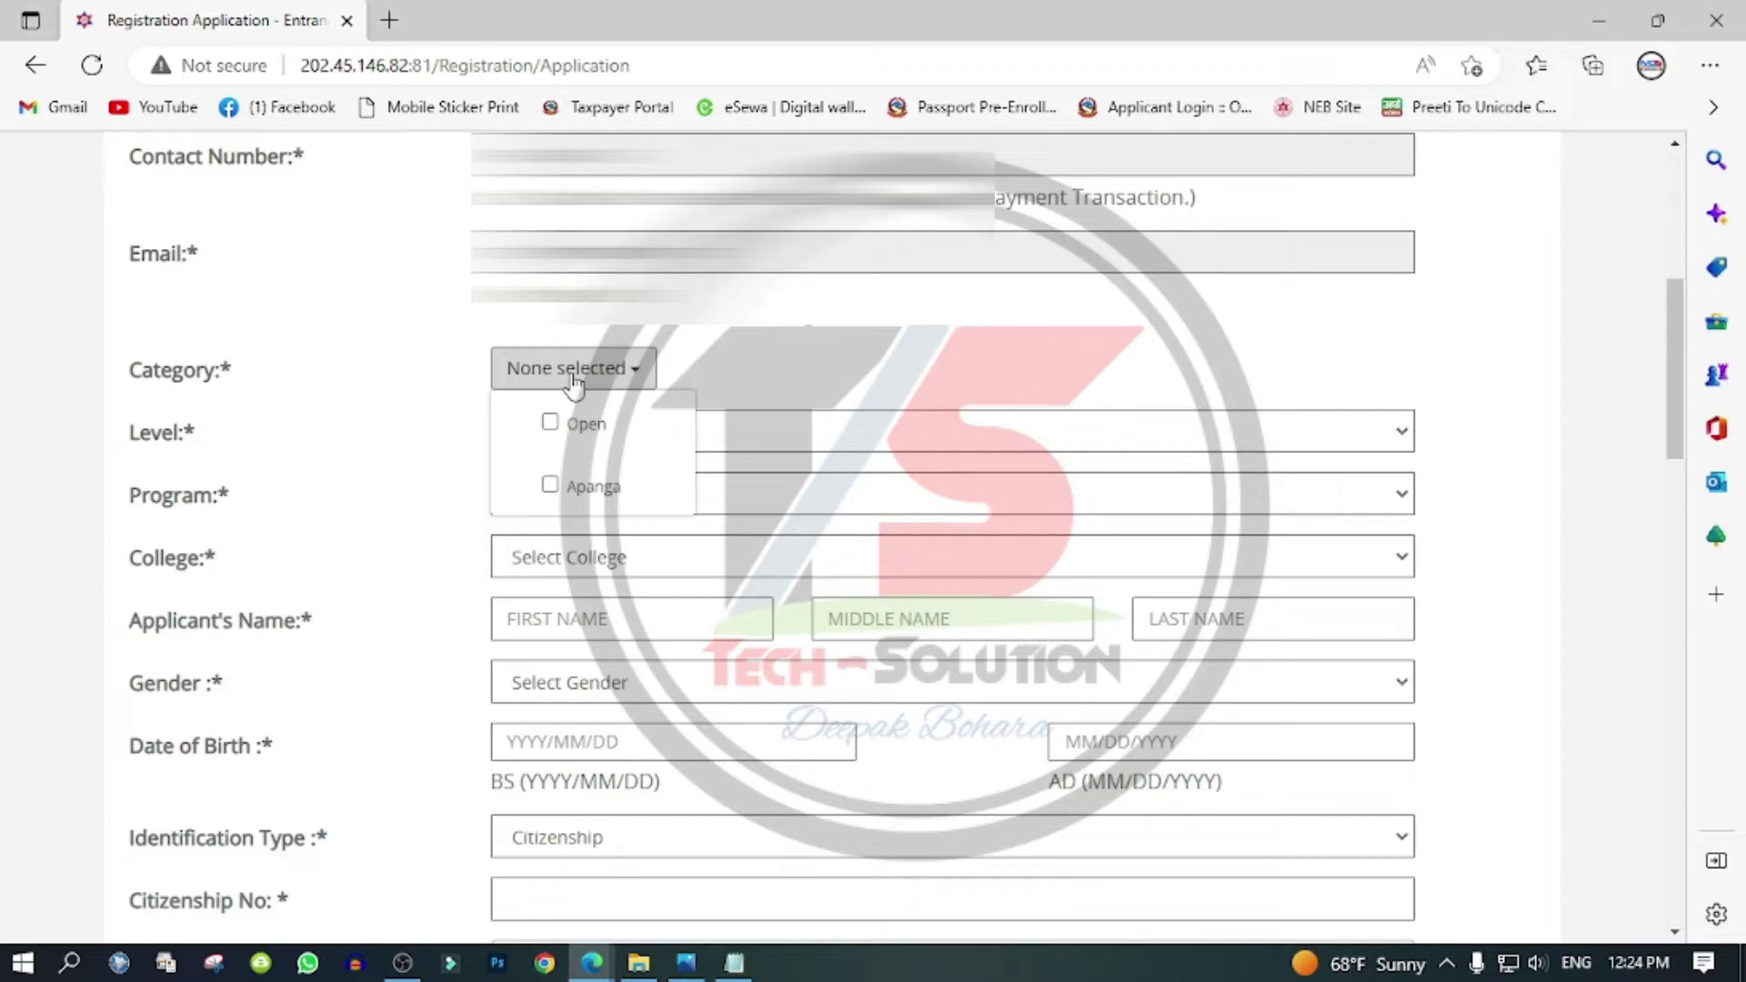
{"action": "left_click", "coordinate": [566, 427]}
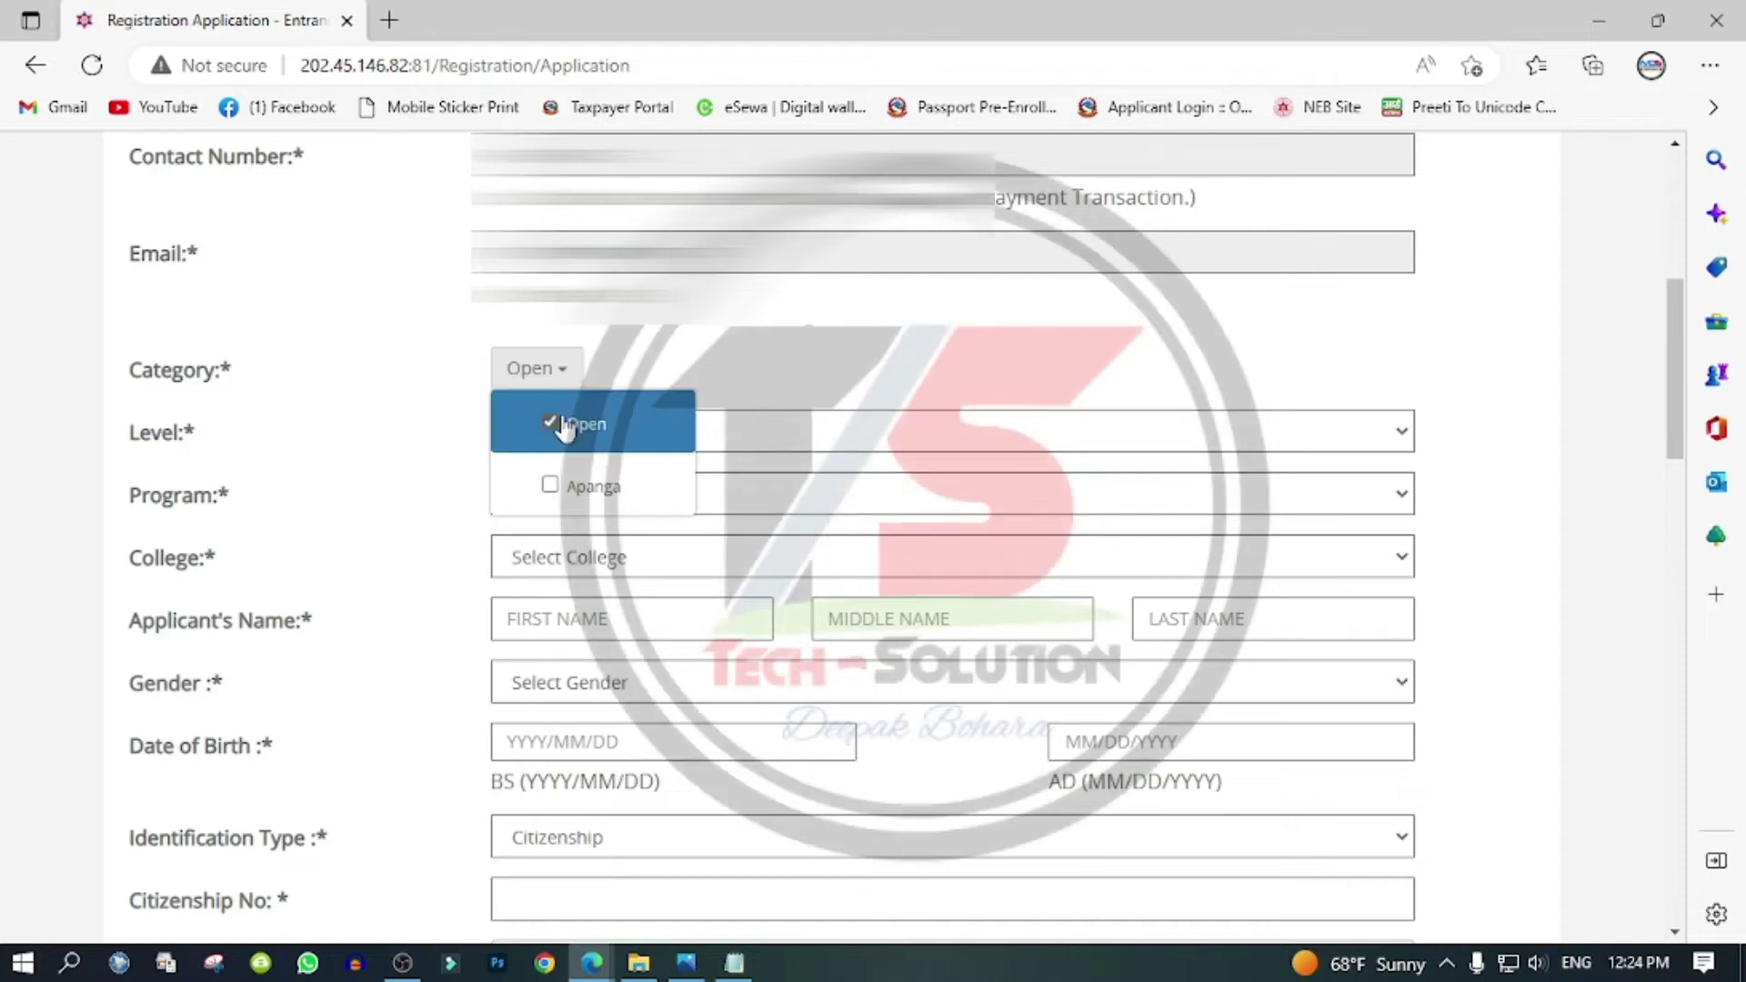
{"action": "left_click", "coordinate": [710, 358]}
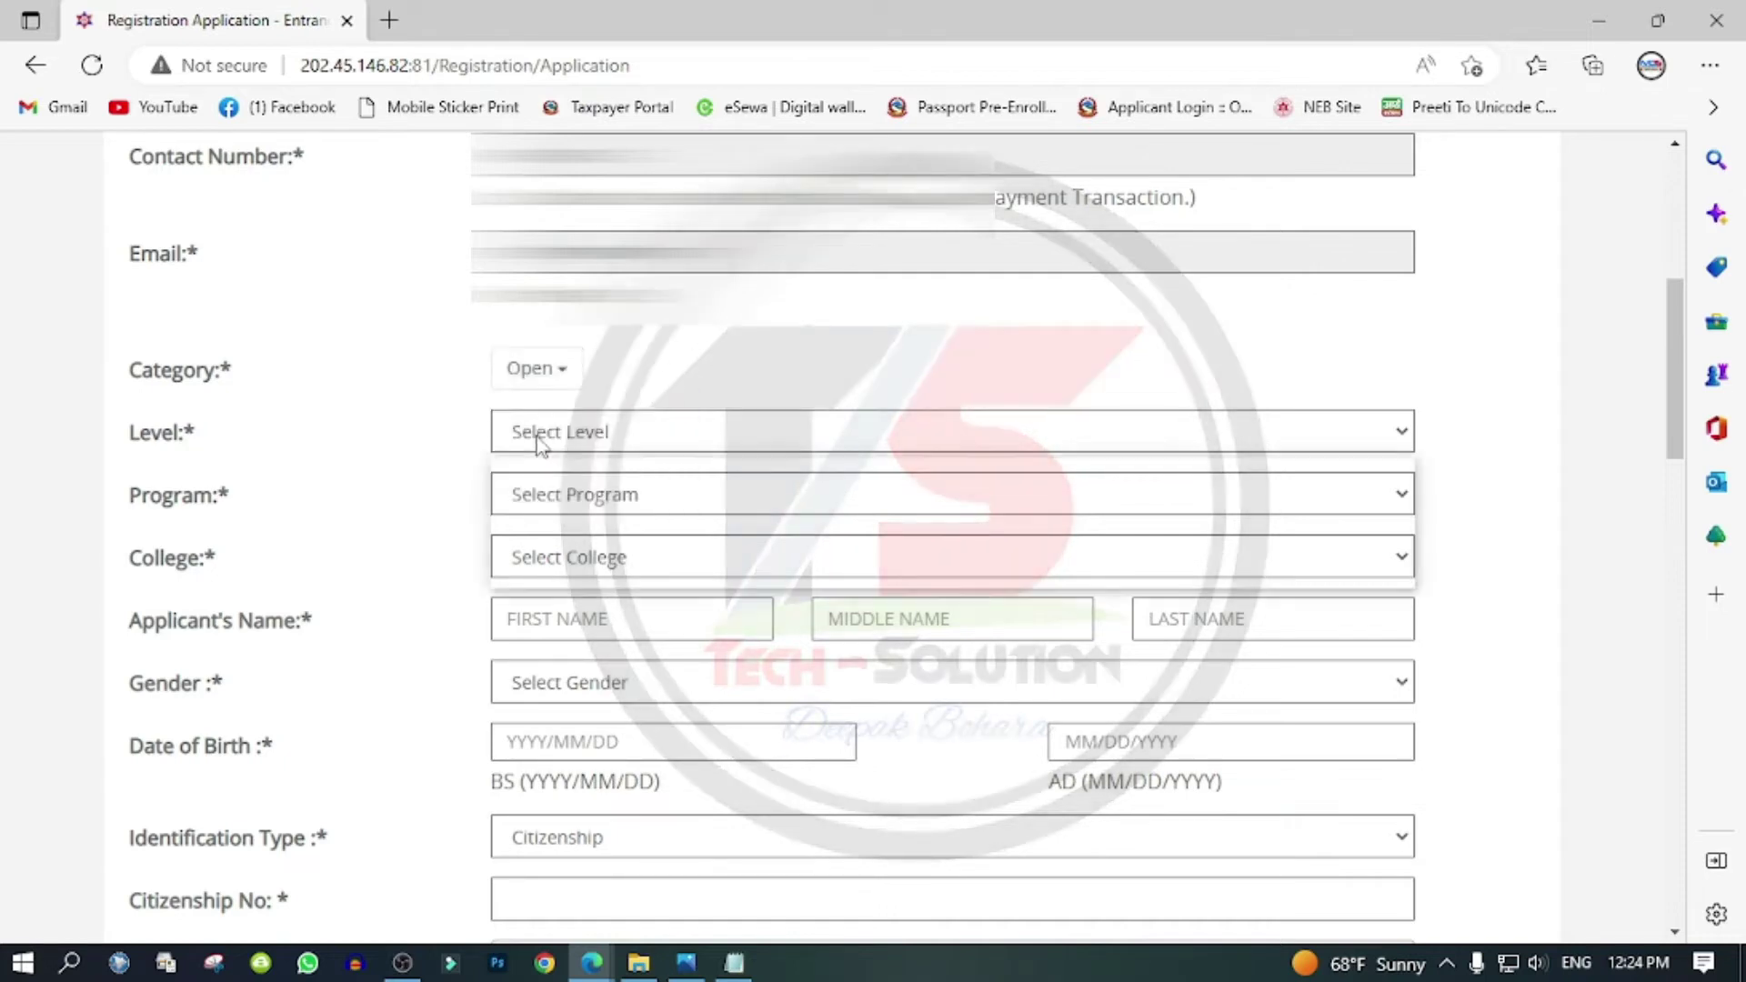
{"action": "left_click", "coordinate": [540, 436]}
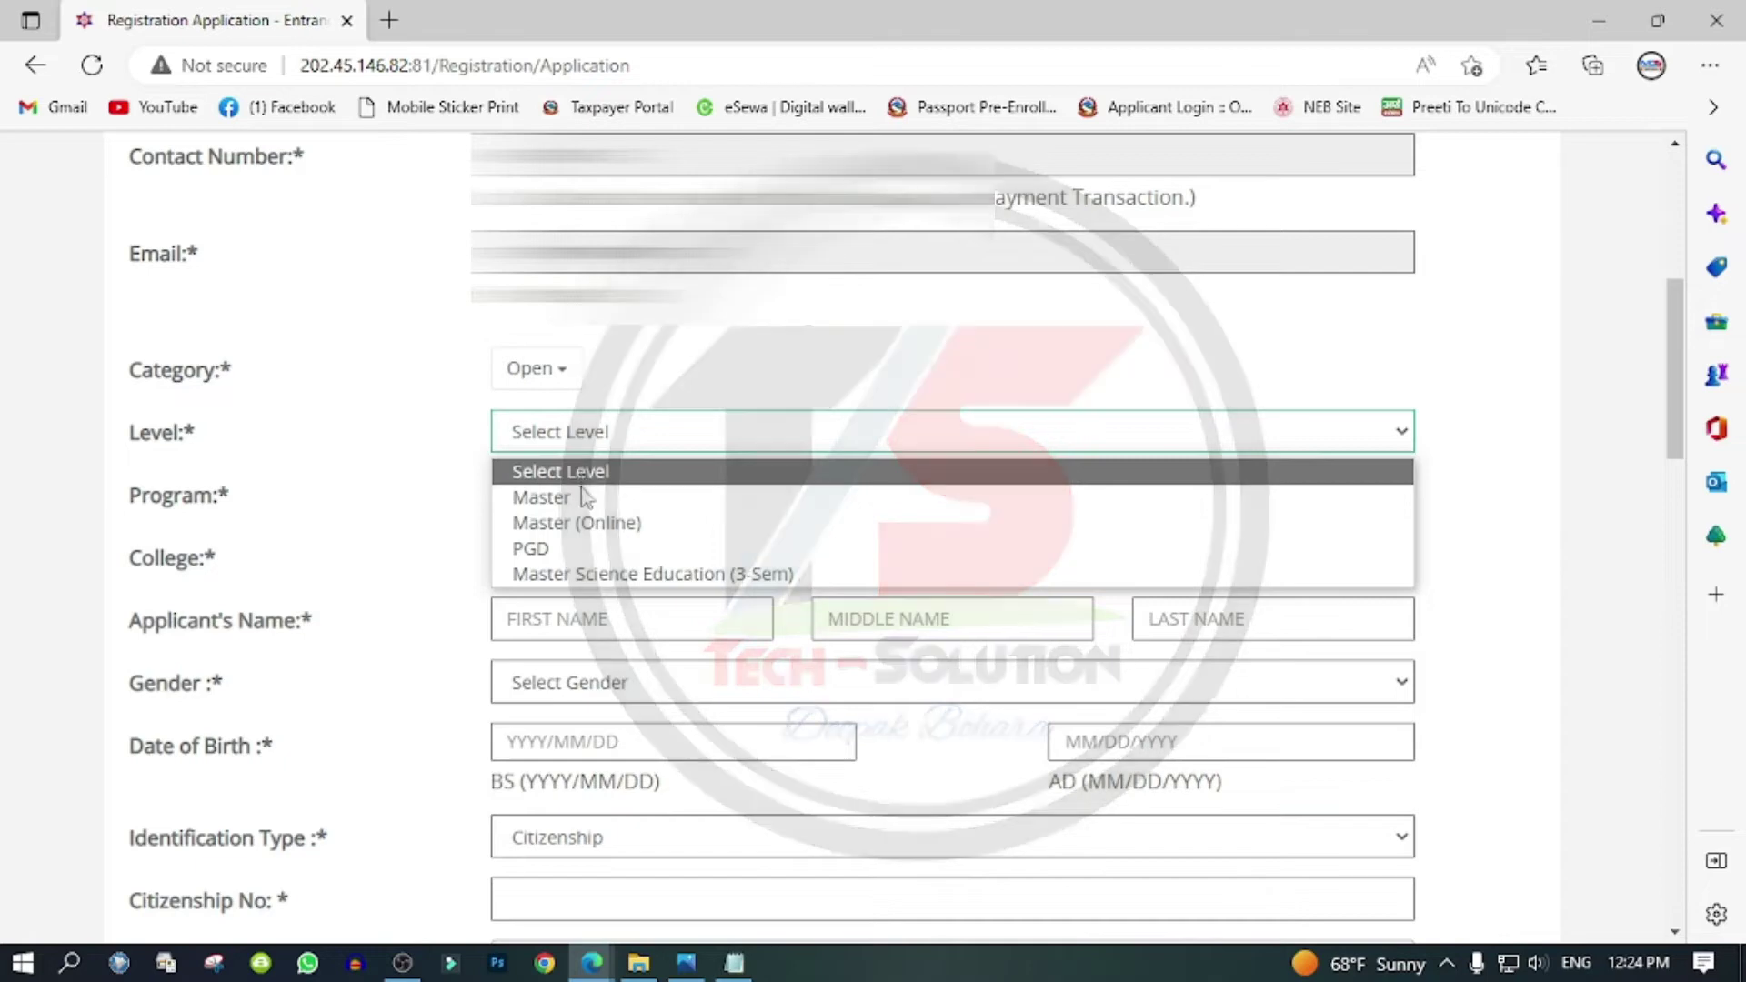
{"action": "left_click", "coordinate": [535, 500]}
Choose NEPALI EDUCATION as program and Dadeldhura Campus, Dadeldhura as college.
{"action": "left_click", "coordinate": [708, 510]}
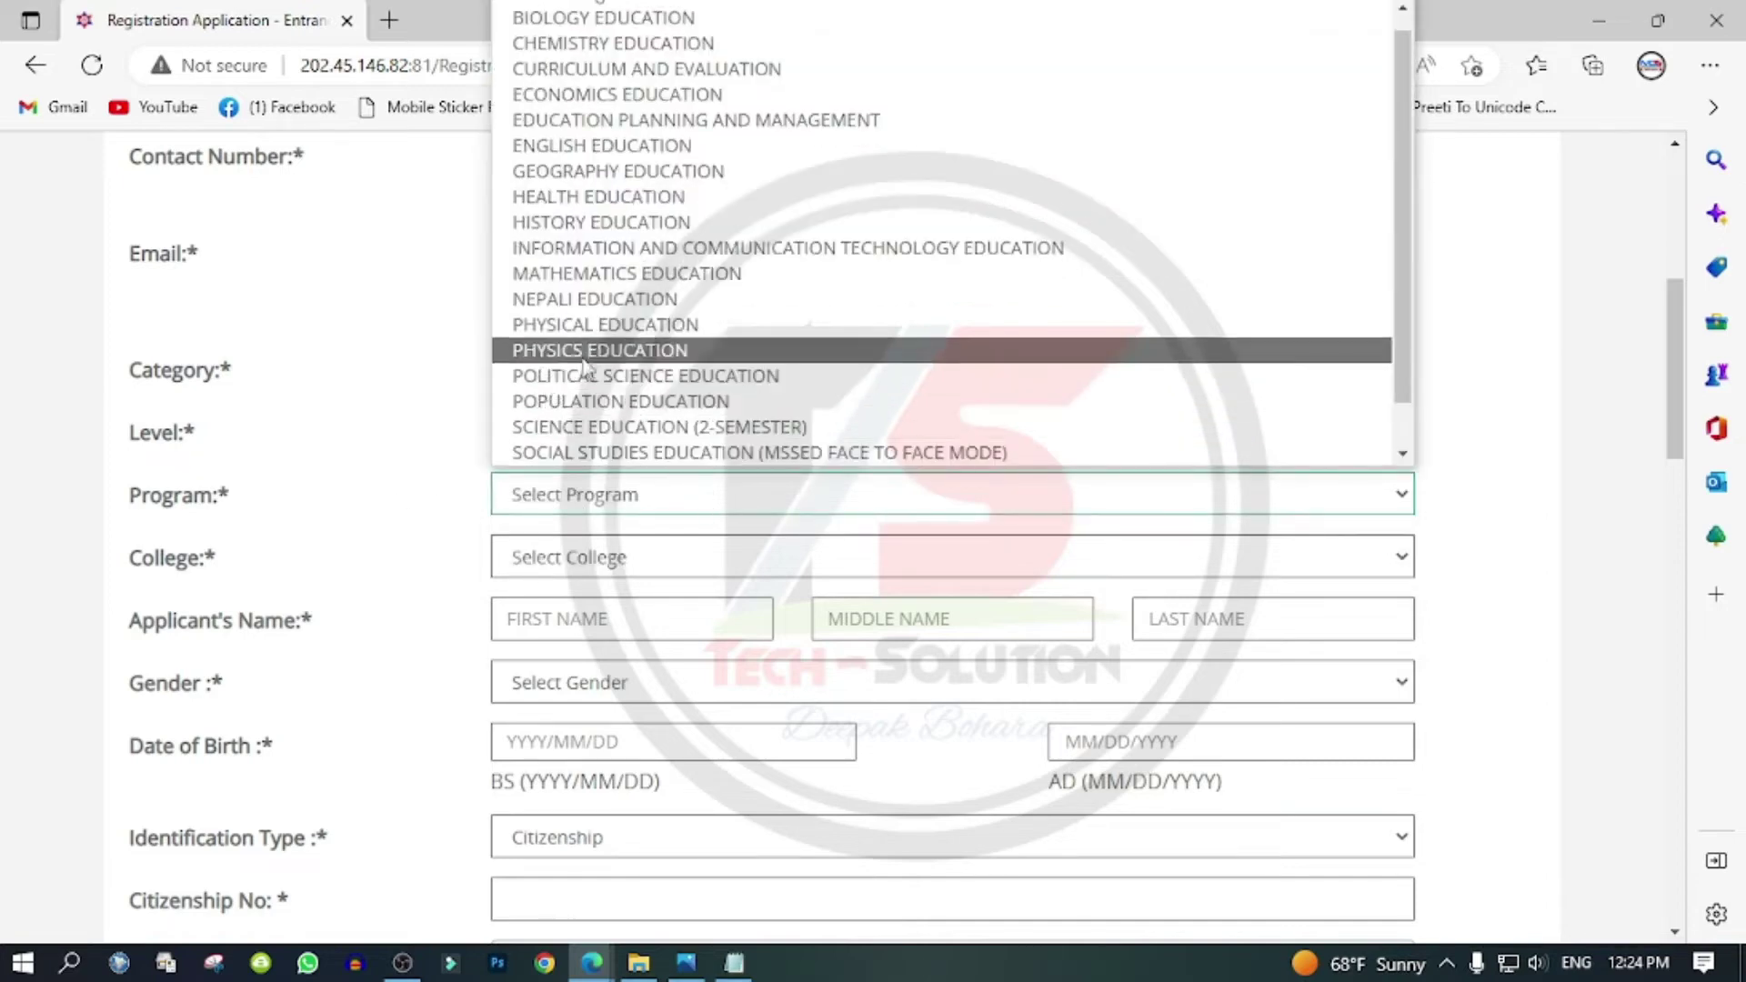
{"action": "left_click", "coordinate": [589, 302]}
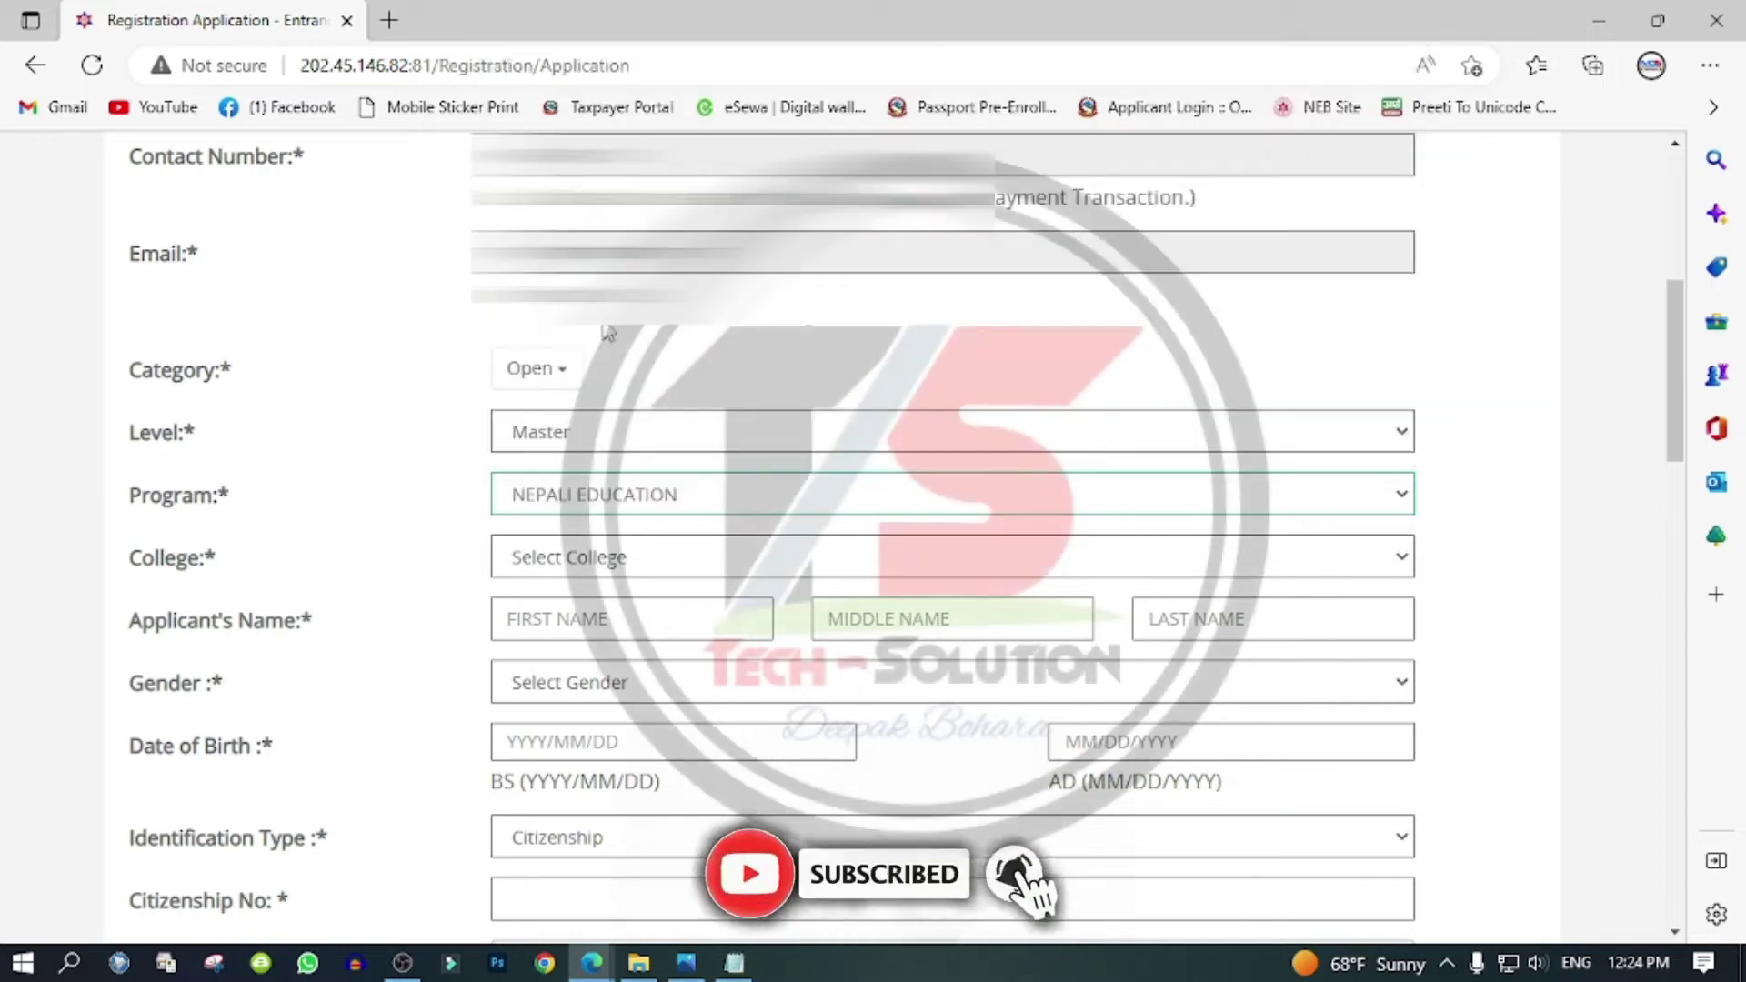
{"action": "left_click", "coordinate": [544, 568]}
{"action": "key", "text": "d"}
{"action": "key", "text": "d"}
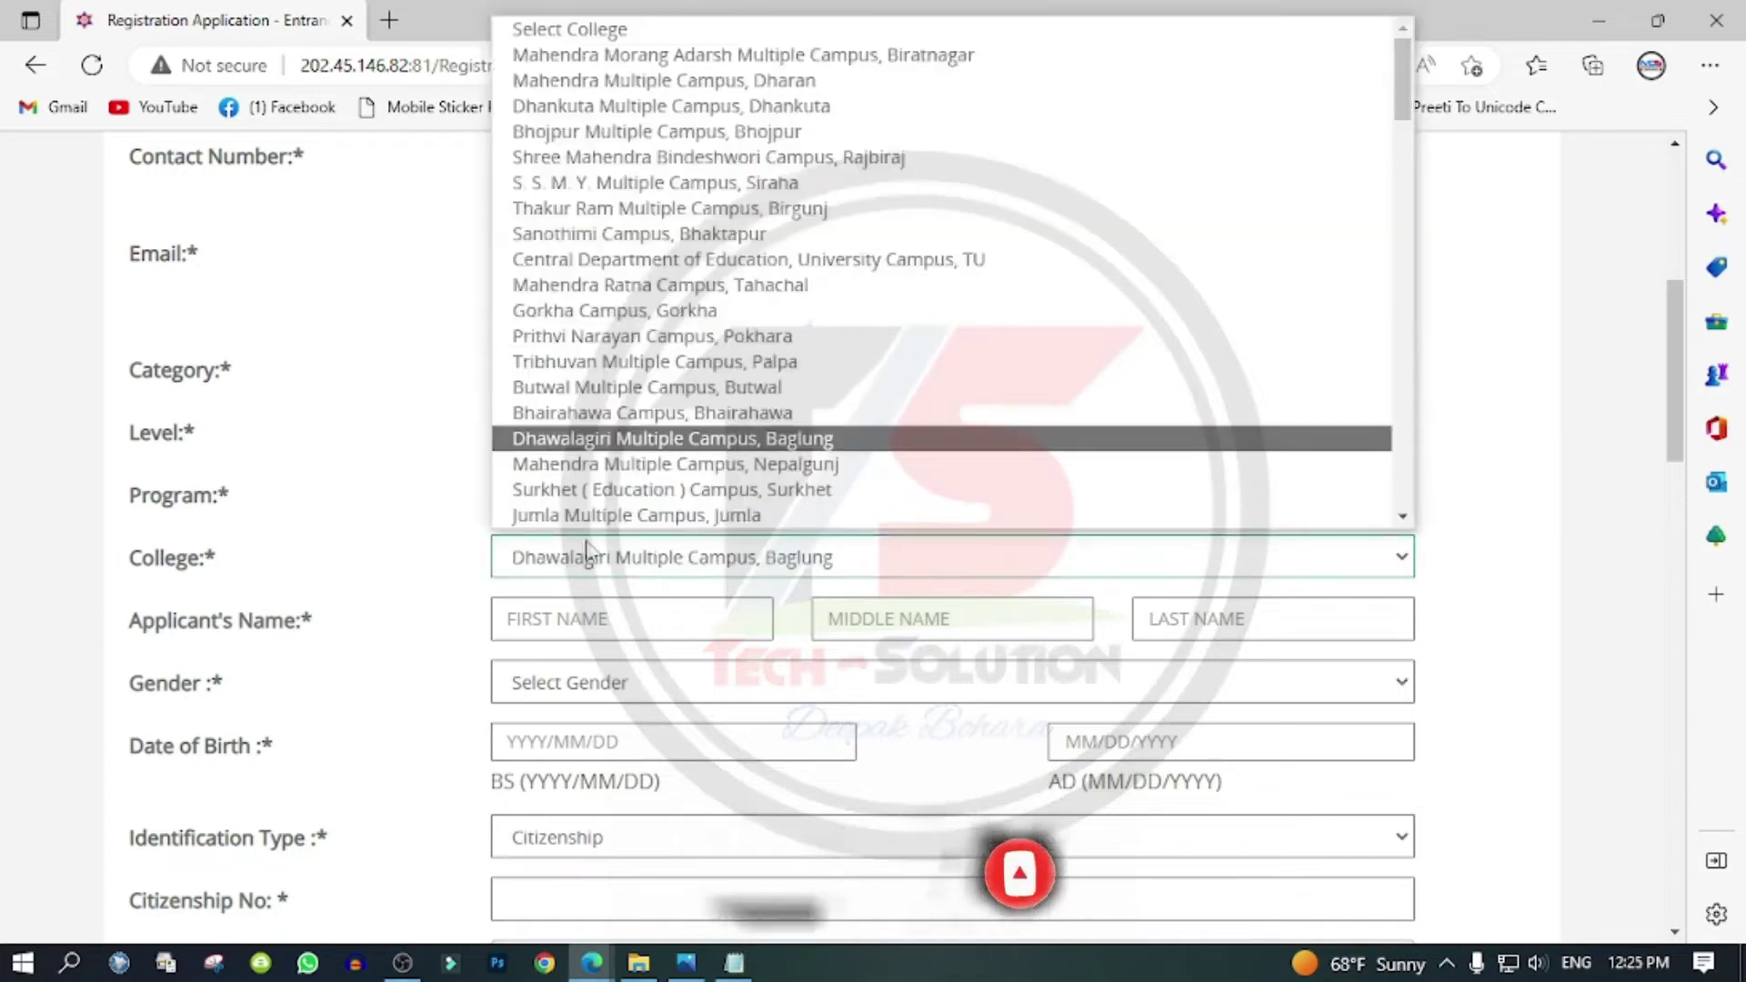
{"action": "key", "text": "d"}
{"action": "left_click", "coordinate": [593, 527]}
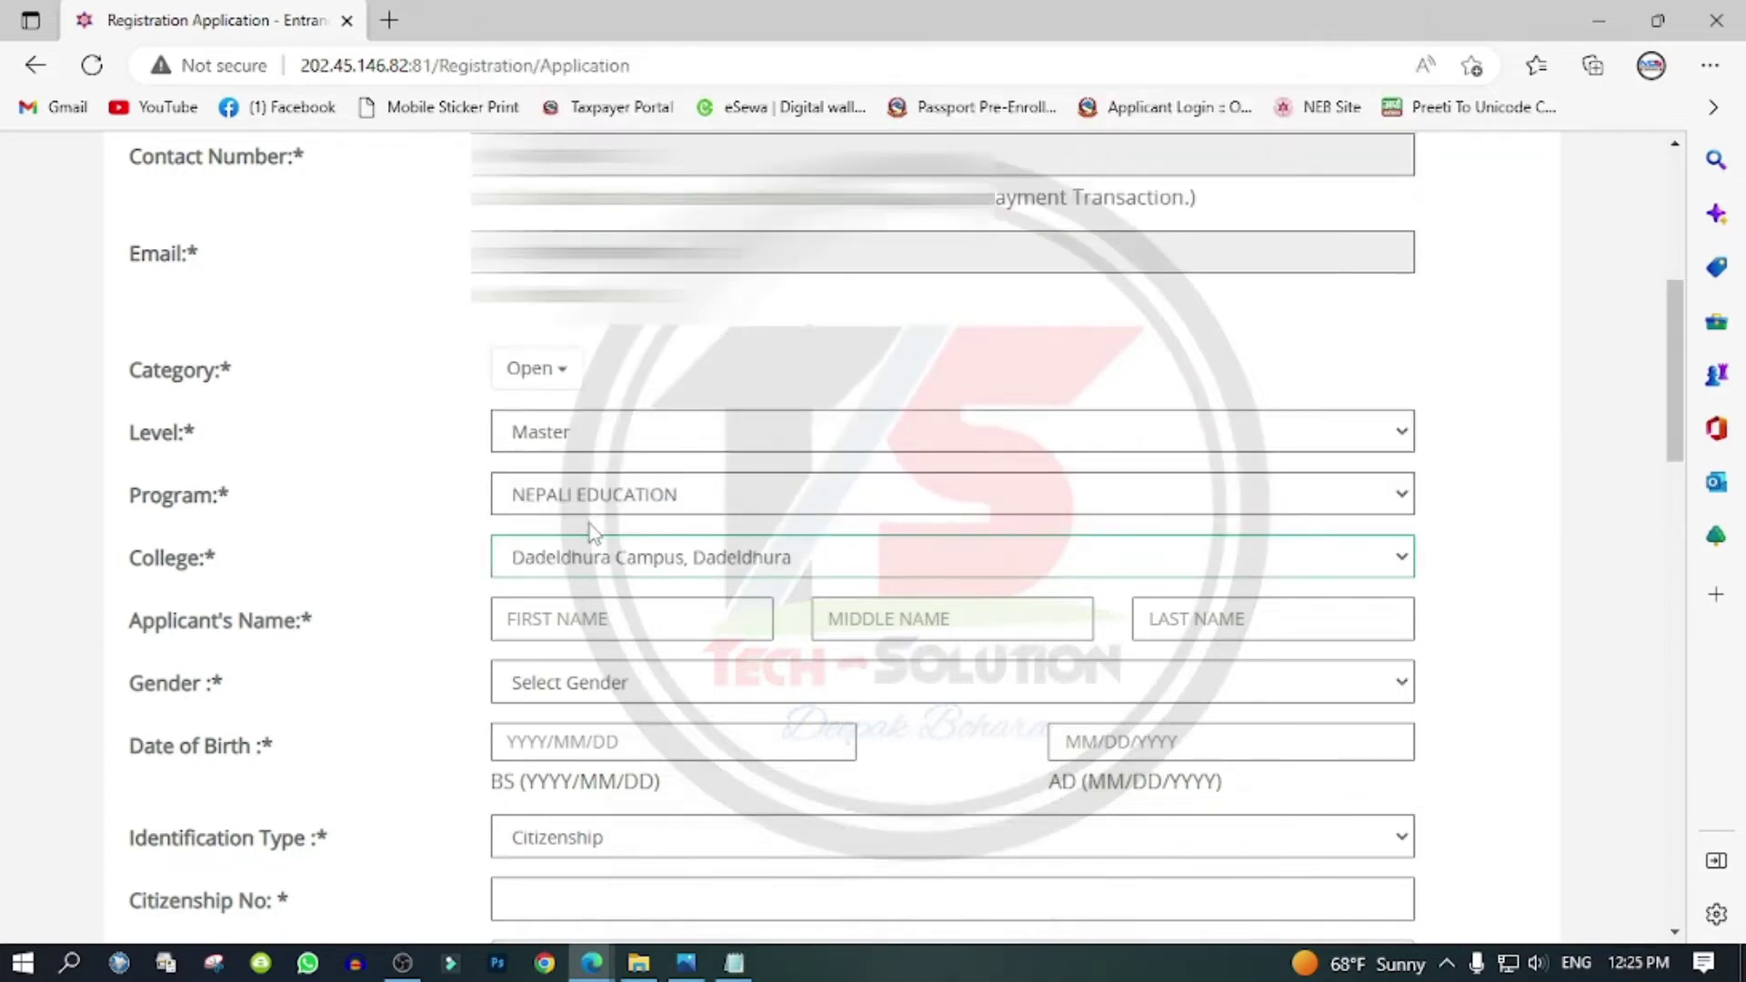
Scroll down to the applicant's personal details and permanent address fields.
{"action": "scroll", "coordinate": [590, 523], "scroll_direction": "down", "scroll_amount": 1}
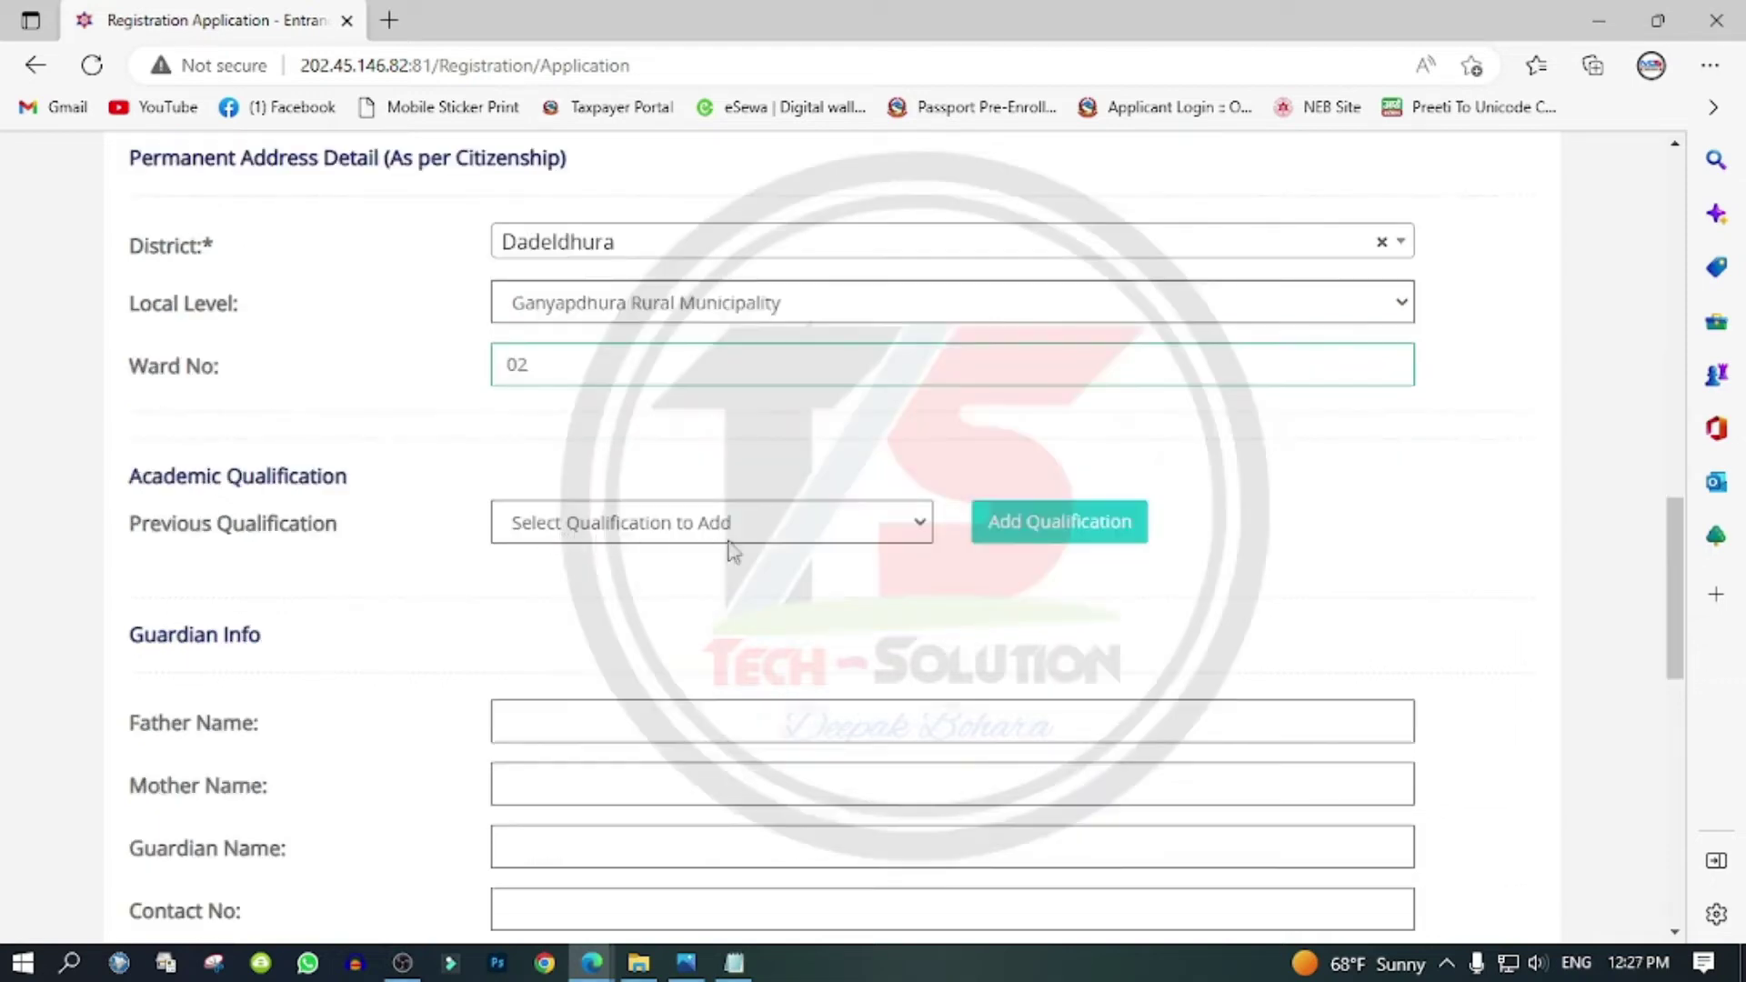
Add a Bachelor Level qualification with Board/University set to 'Tribhuvan University Nepal'.
{"action": "left_click", "coordinate": [880, 535]}
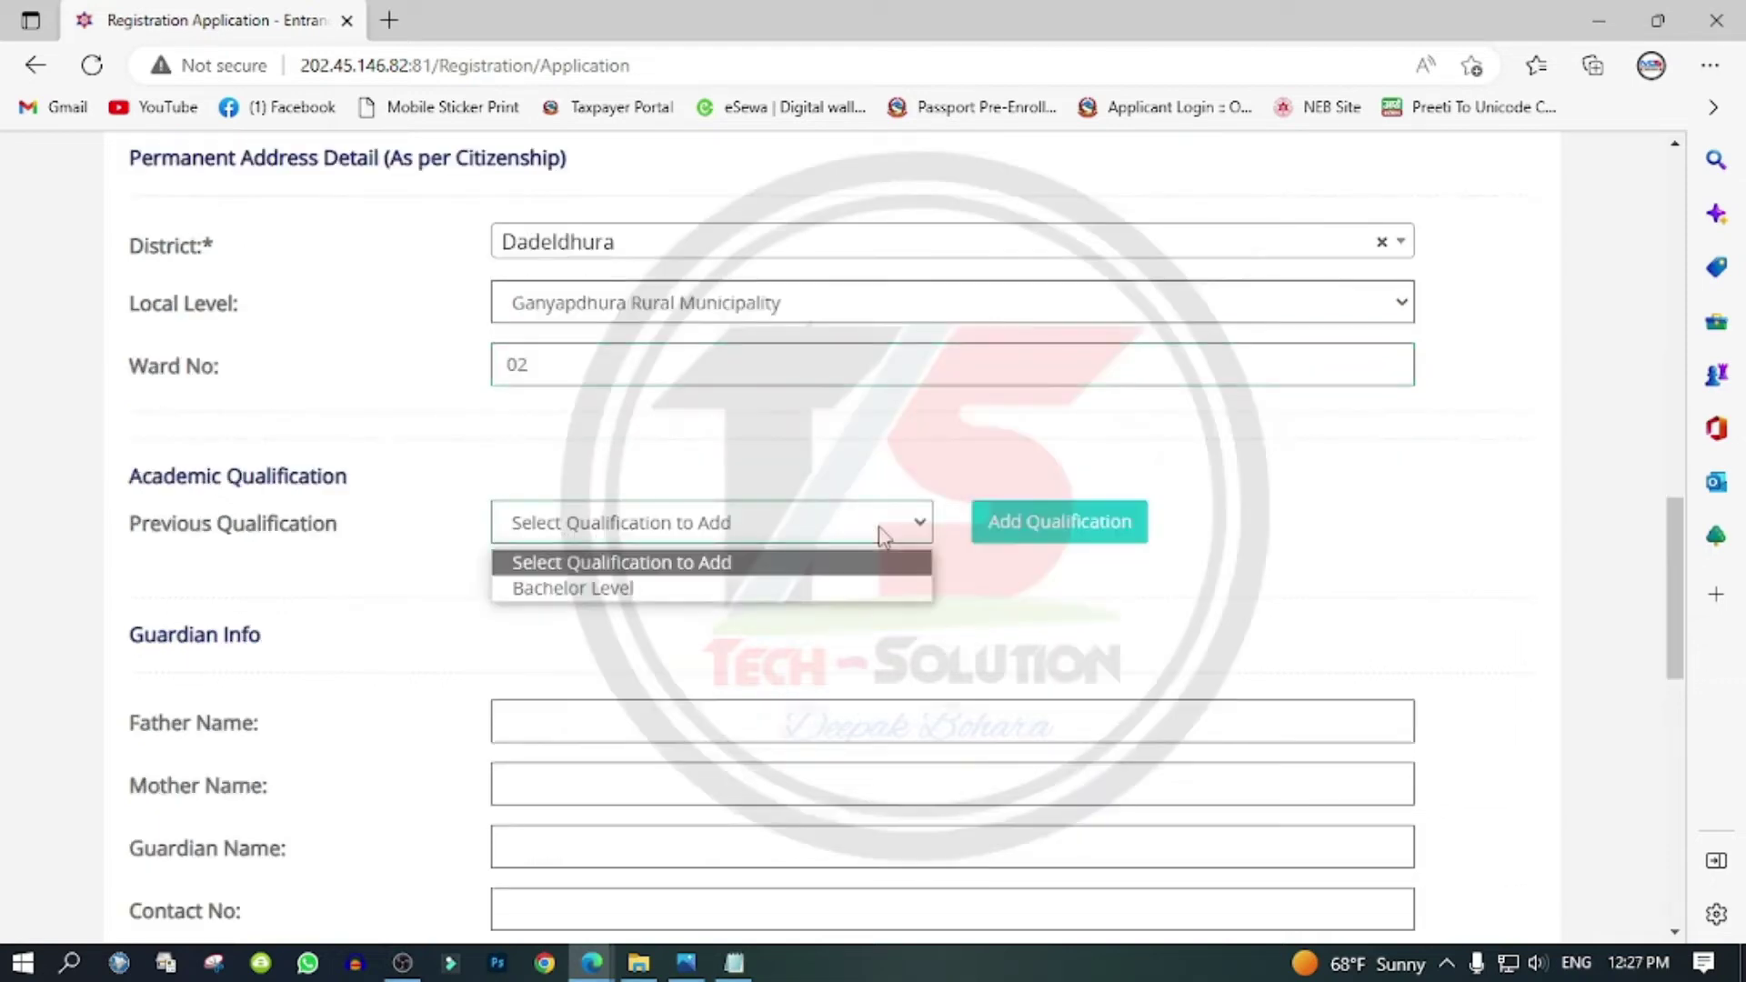
{"action": "left_click", "coordinate": [535, 589]}
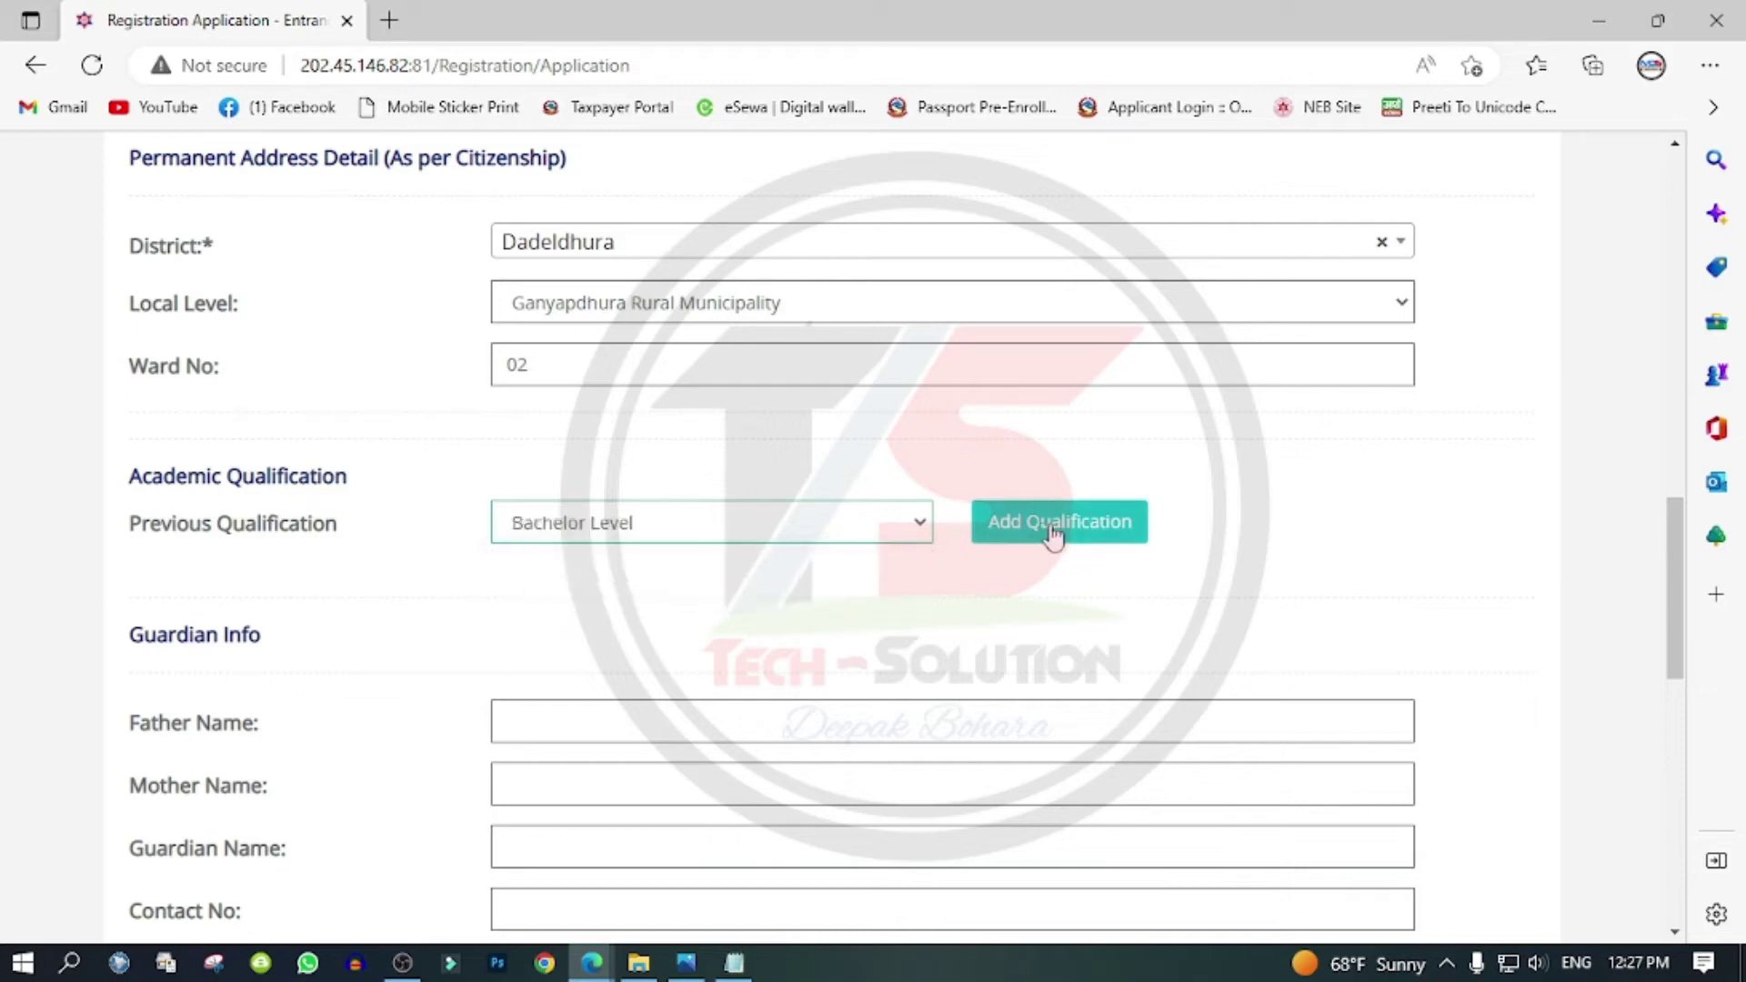
{"action": "left_click", "coordinate": [1053, 537]}
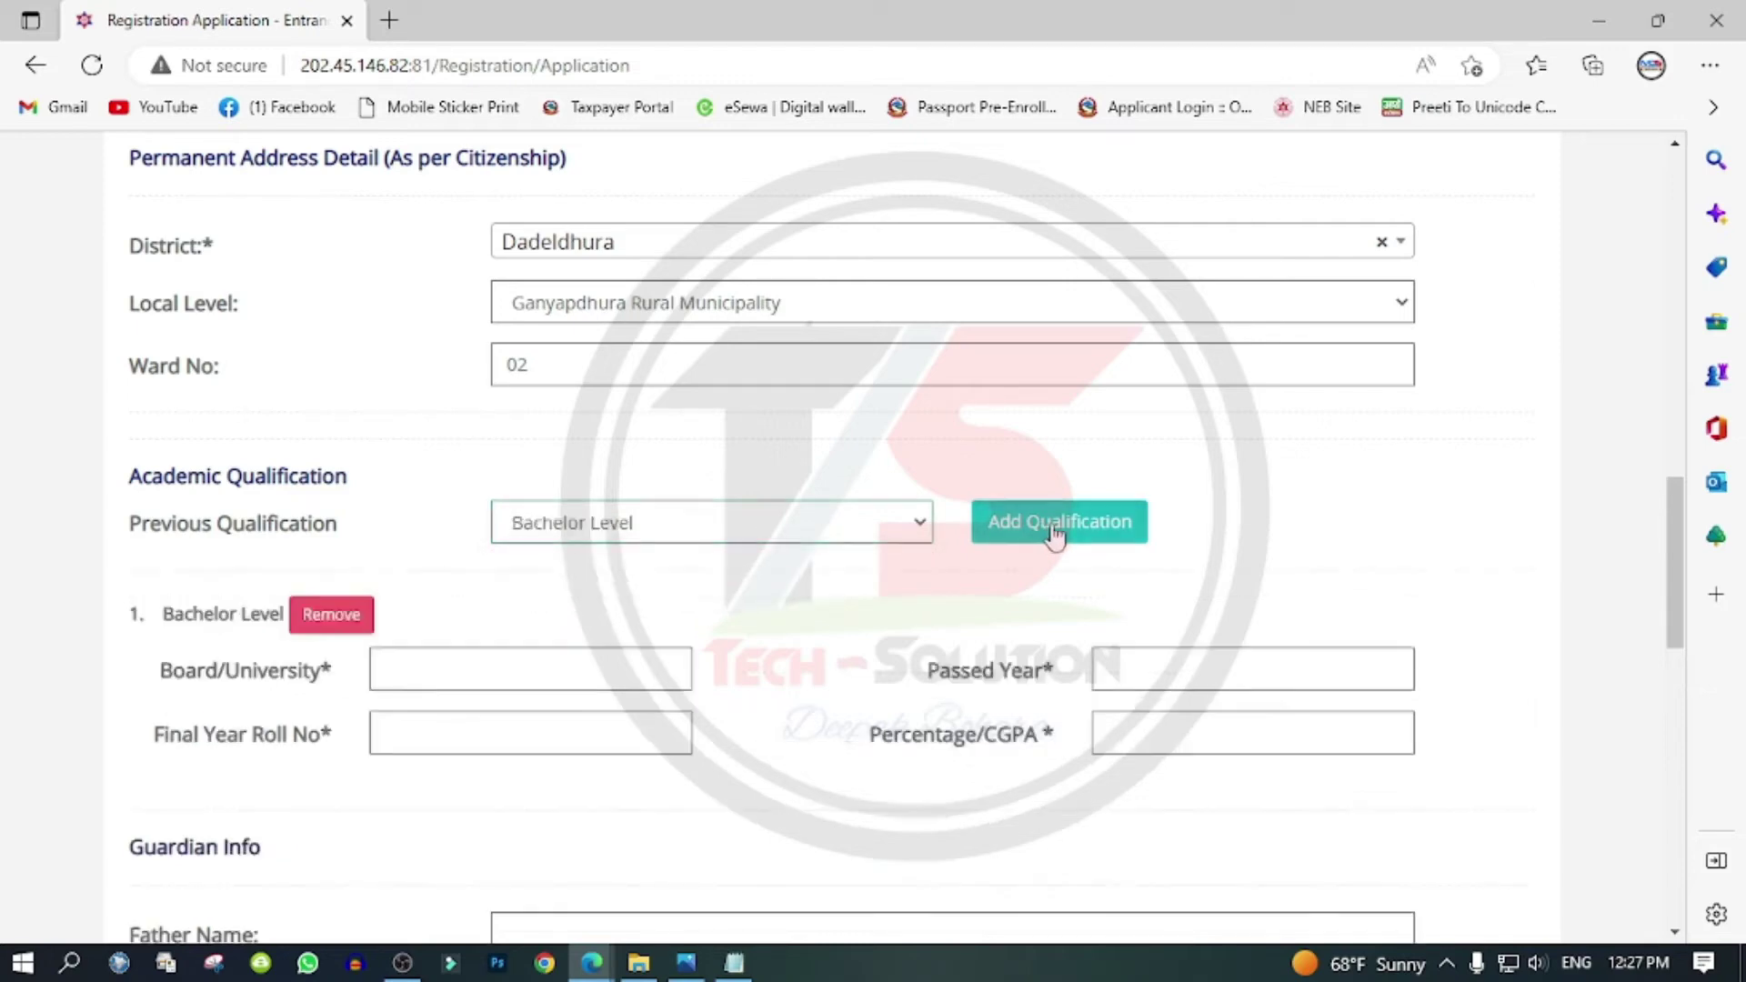
{"action": "left_click", "coordinate": [502, 651]}
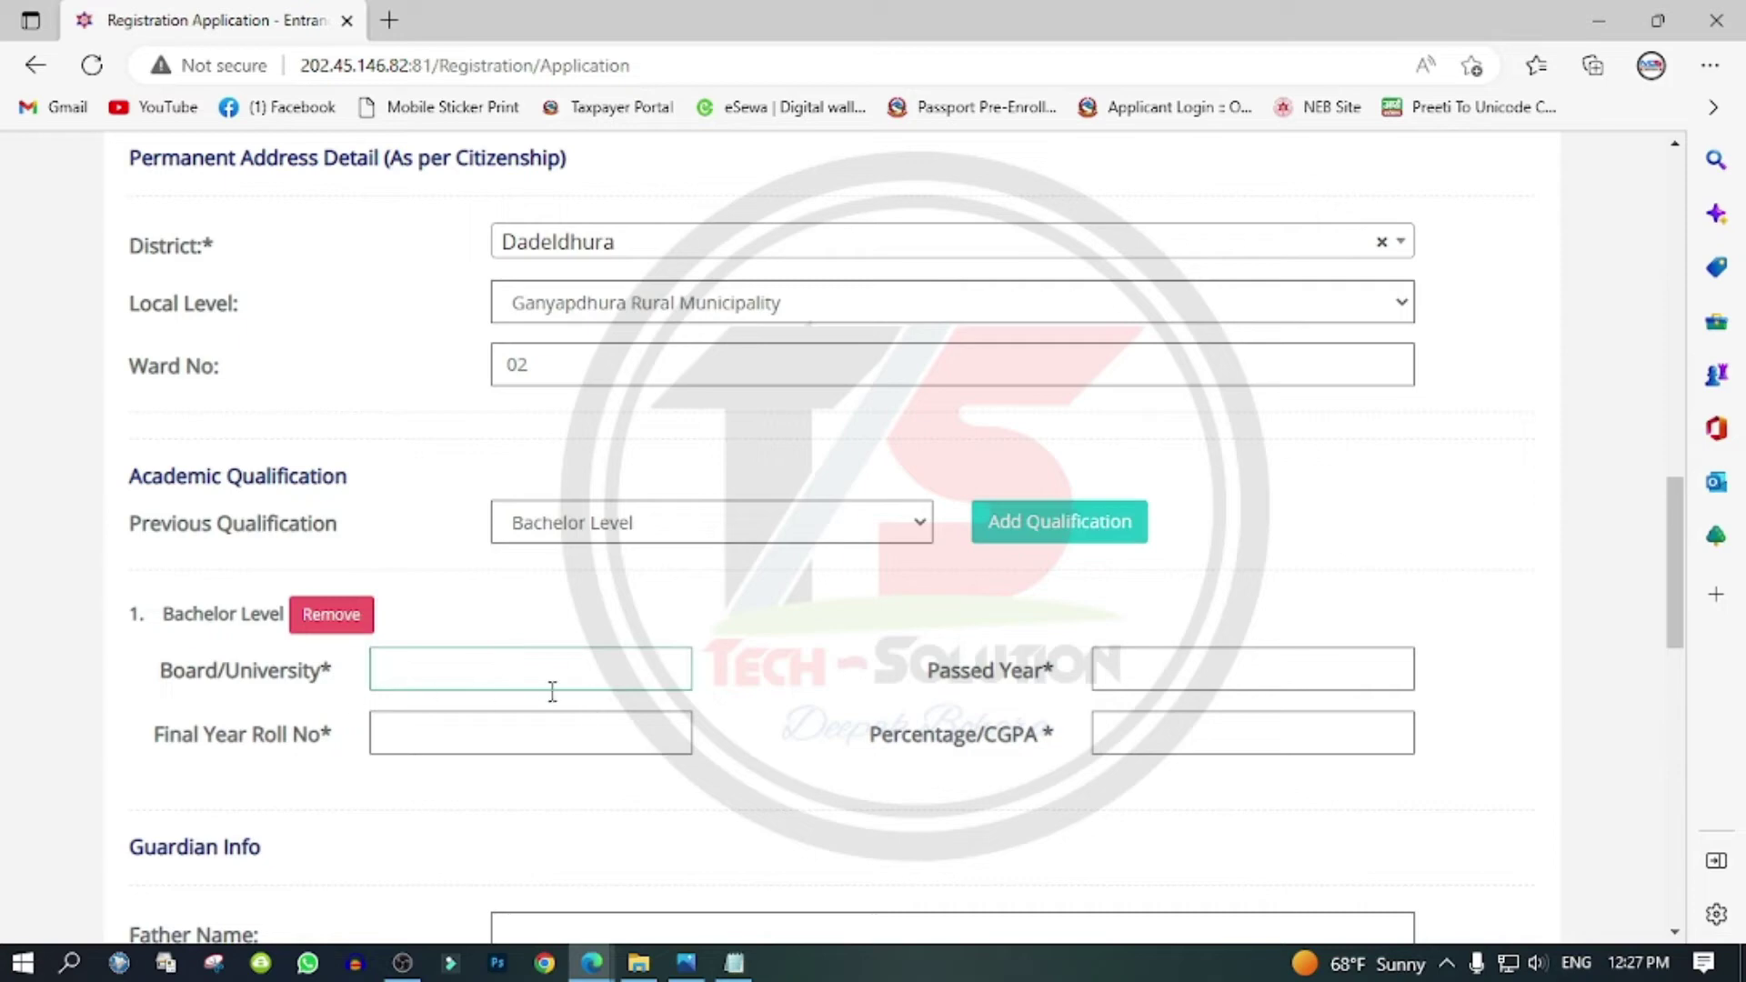
{"action": "type", "text": "Tribhuvan University Nepal"}
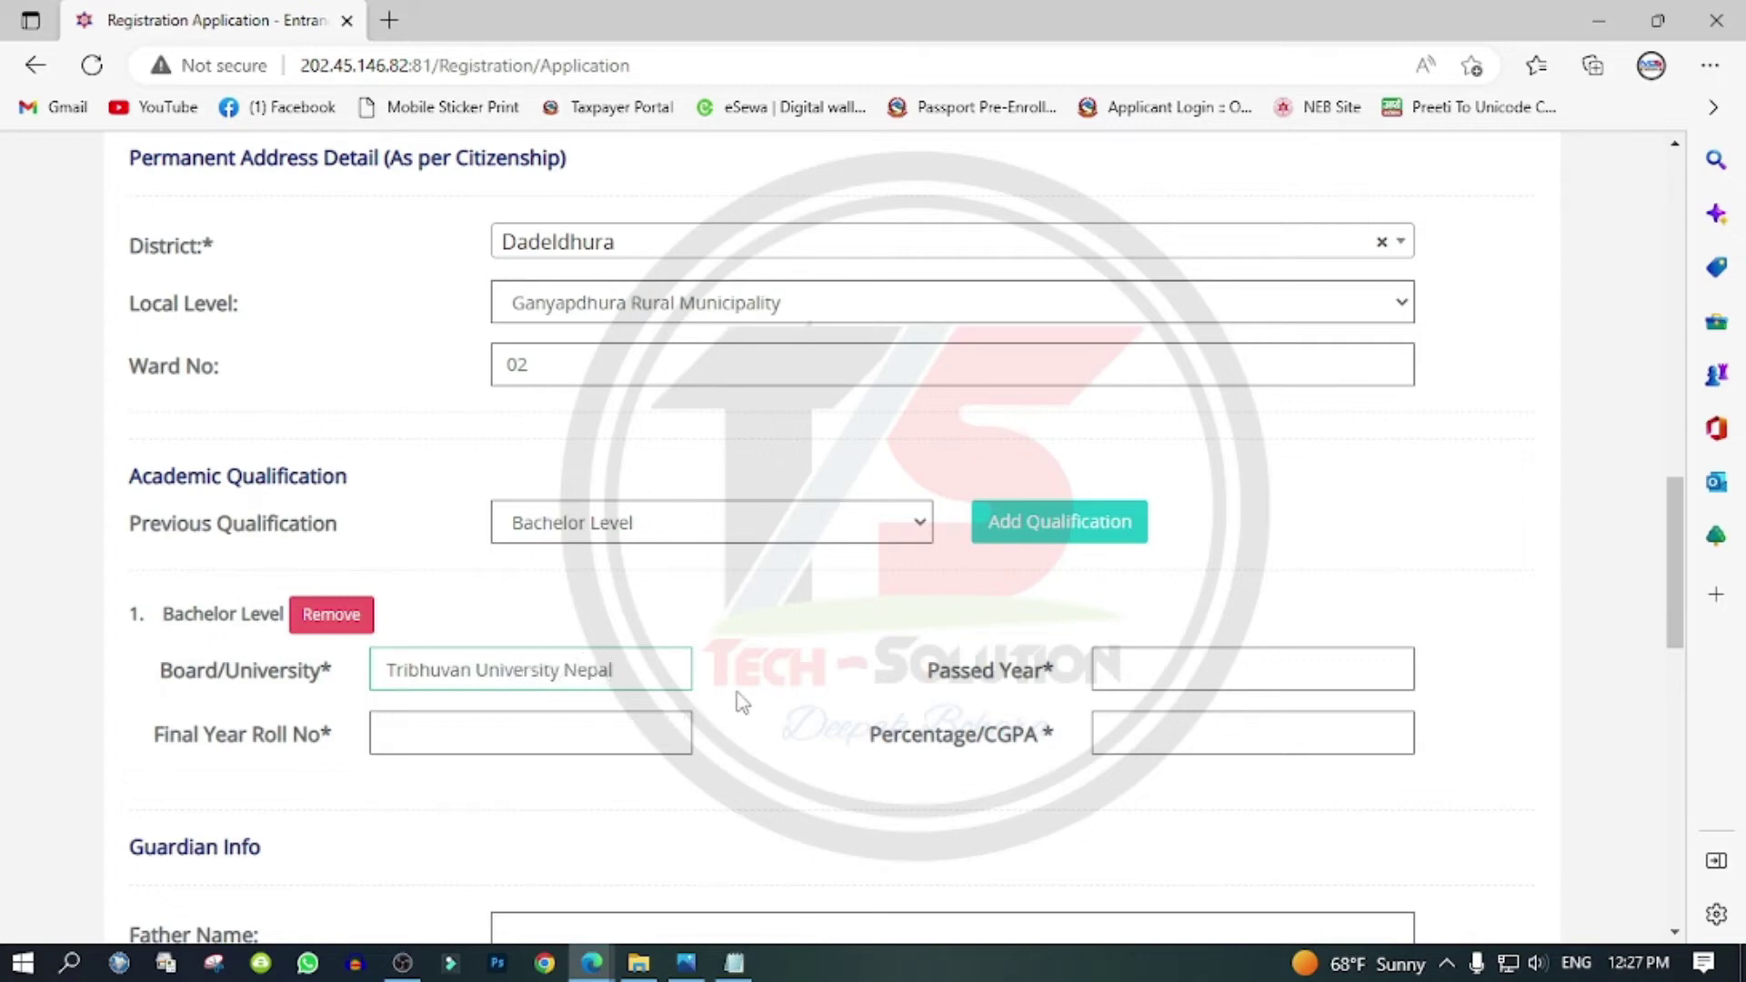
{"action": "left_click", "coordinate": [1112, 677]}
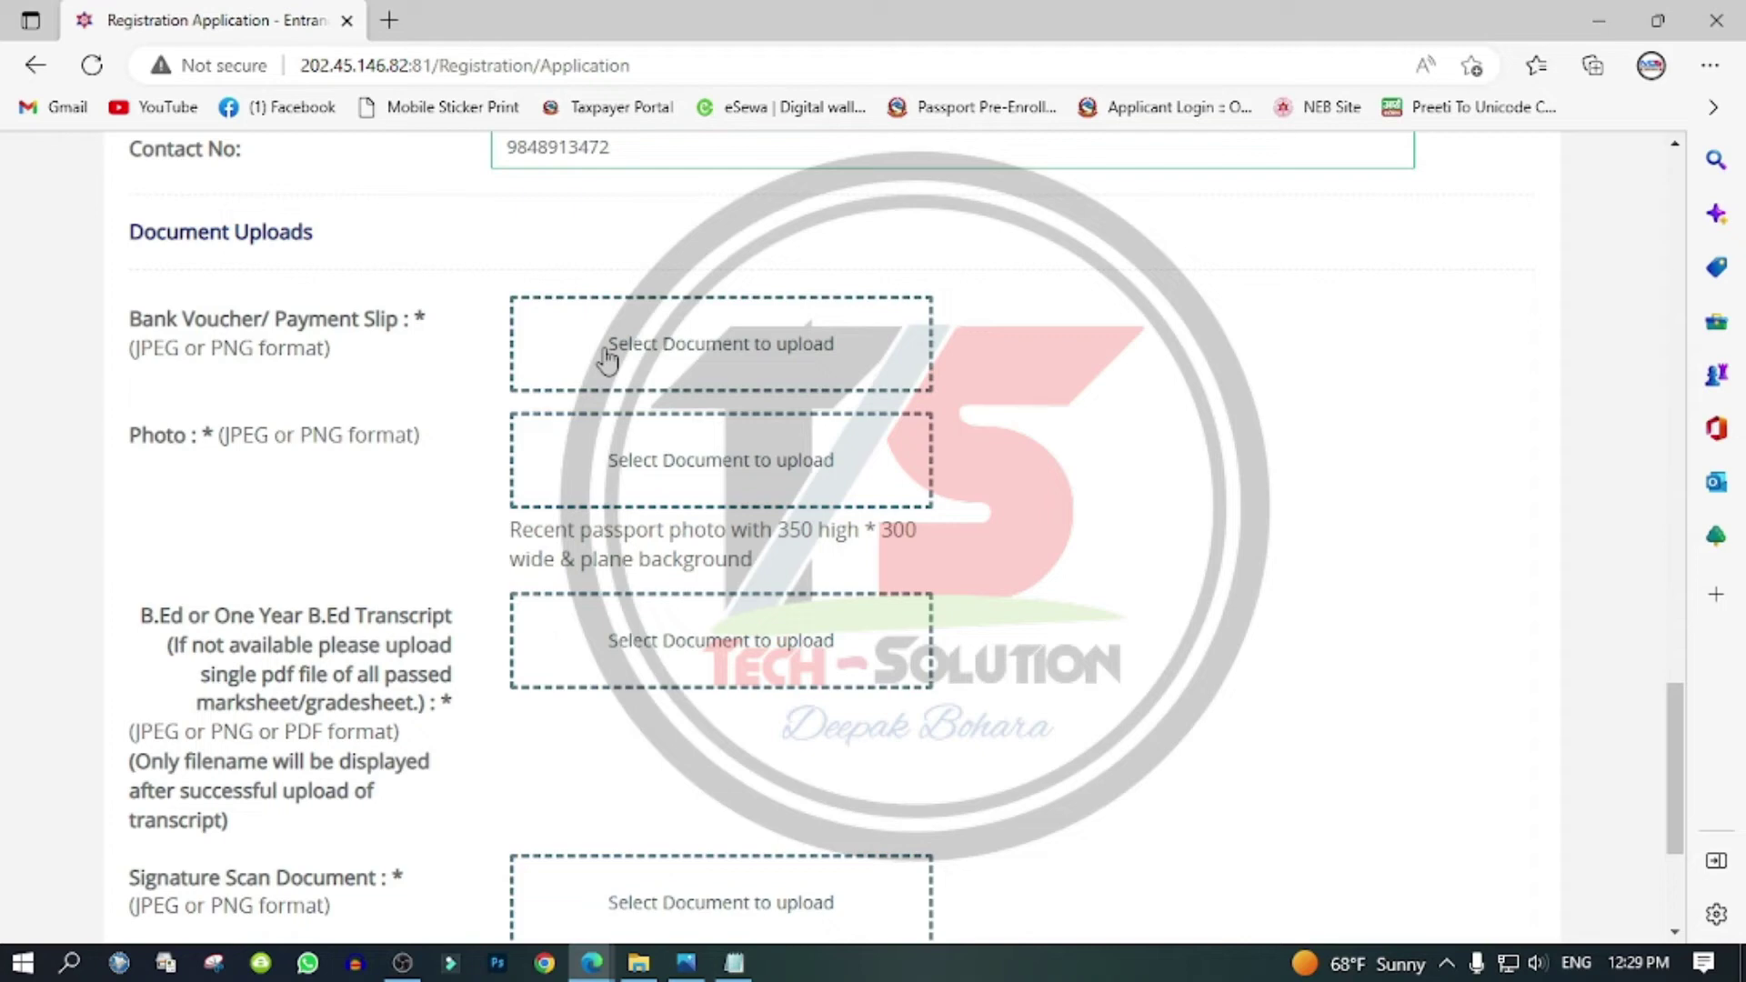
Upload the payment slip image from Downloads as the Bank Voucher document.
{"action": "left_click", "coordinate": [795, 343]}
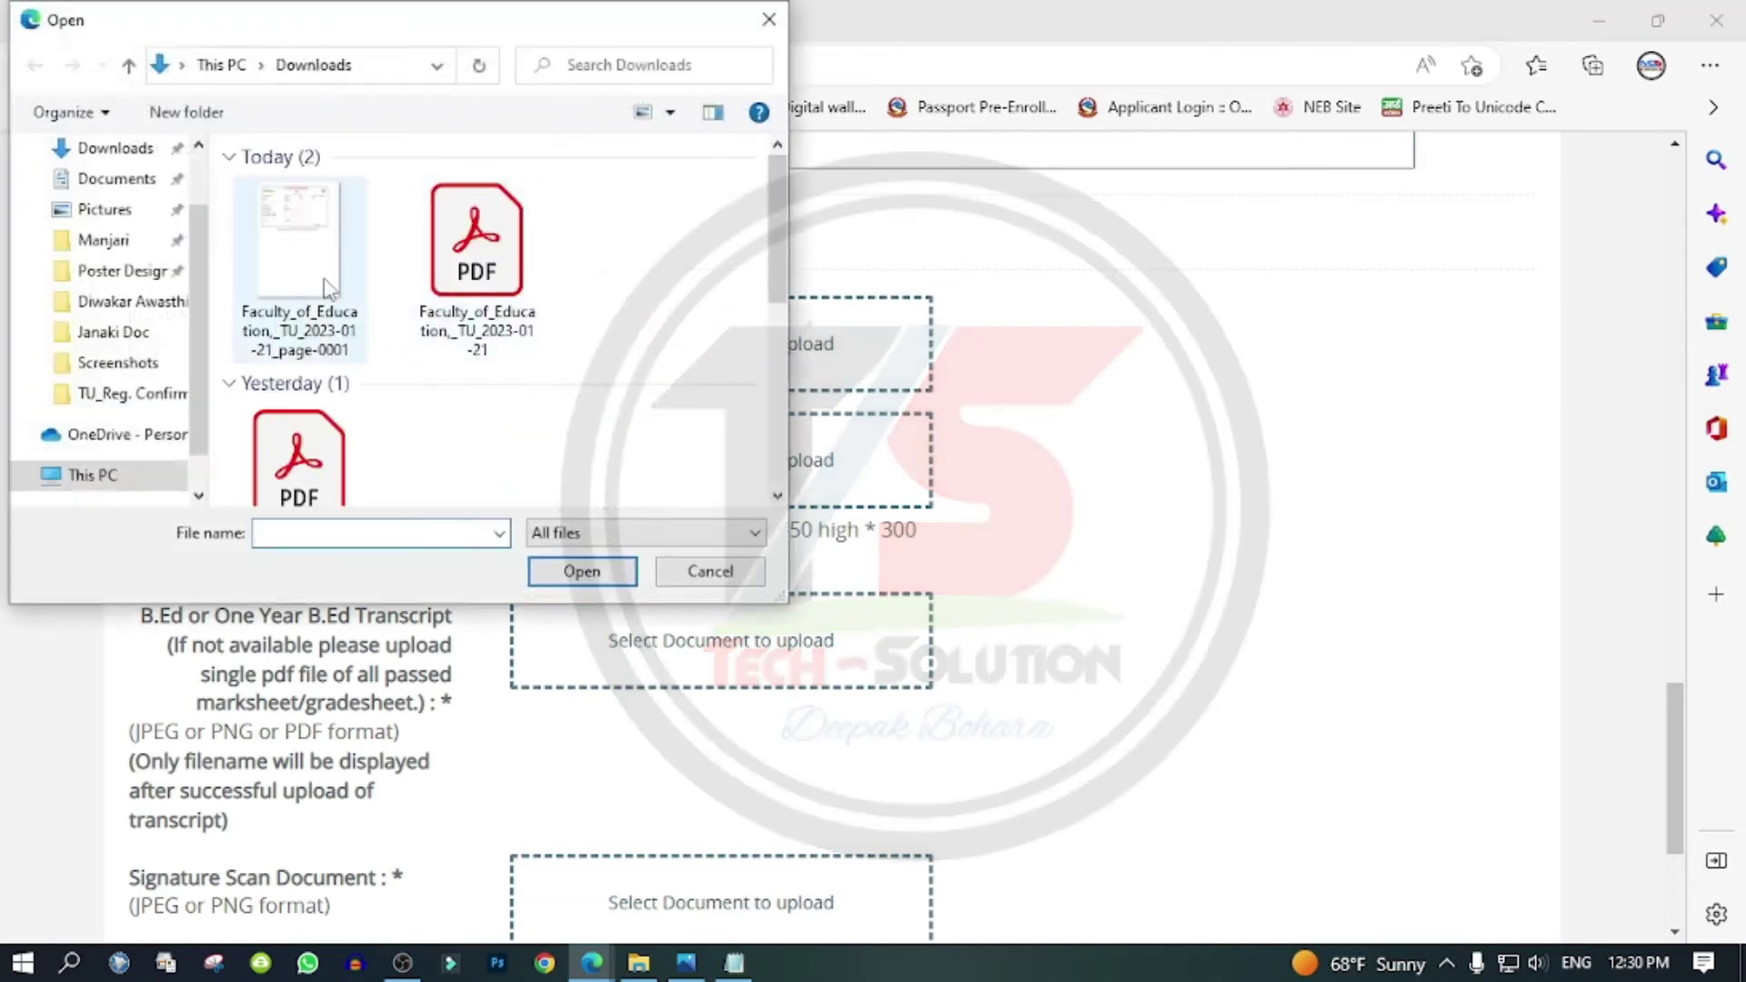
{"action": "left_click", "coordinate": [310, 339]}
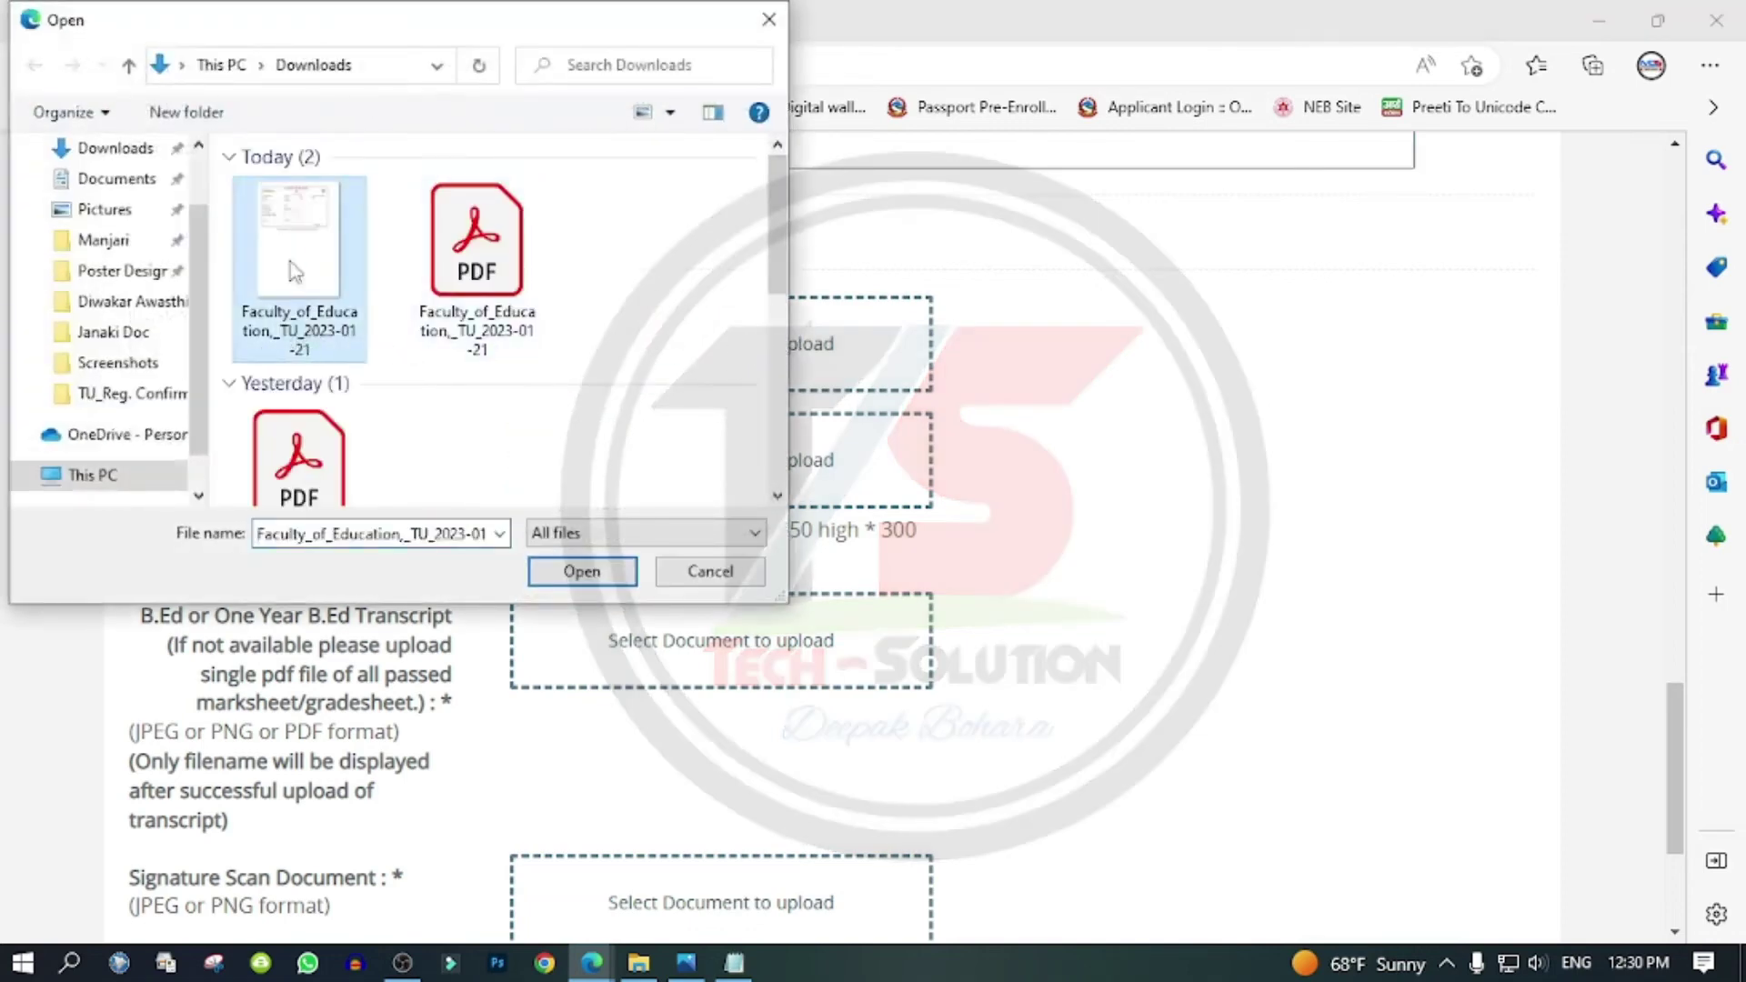
{"action": "right_click", "coordinate": [293, 271]}
{"action": "left_click", "coordinate": [341, 125]}
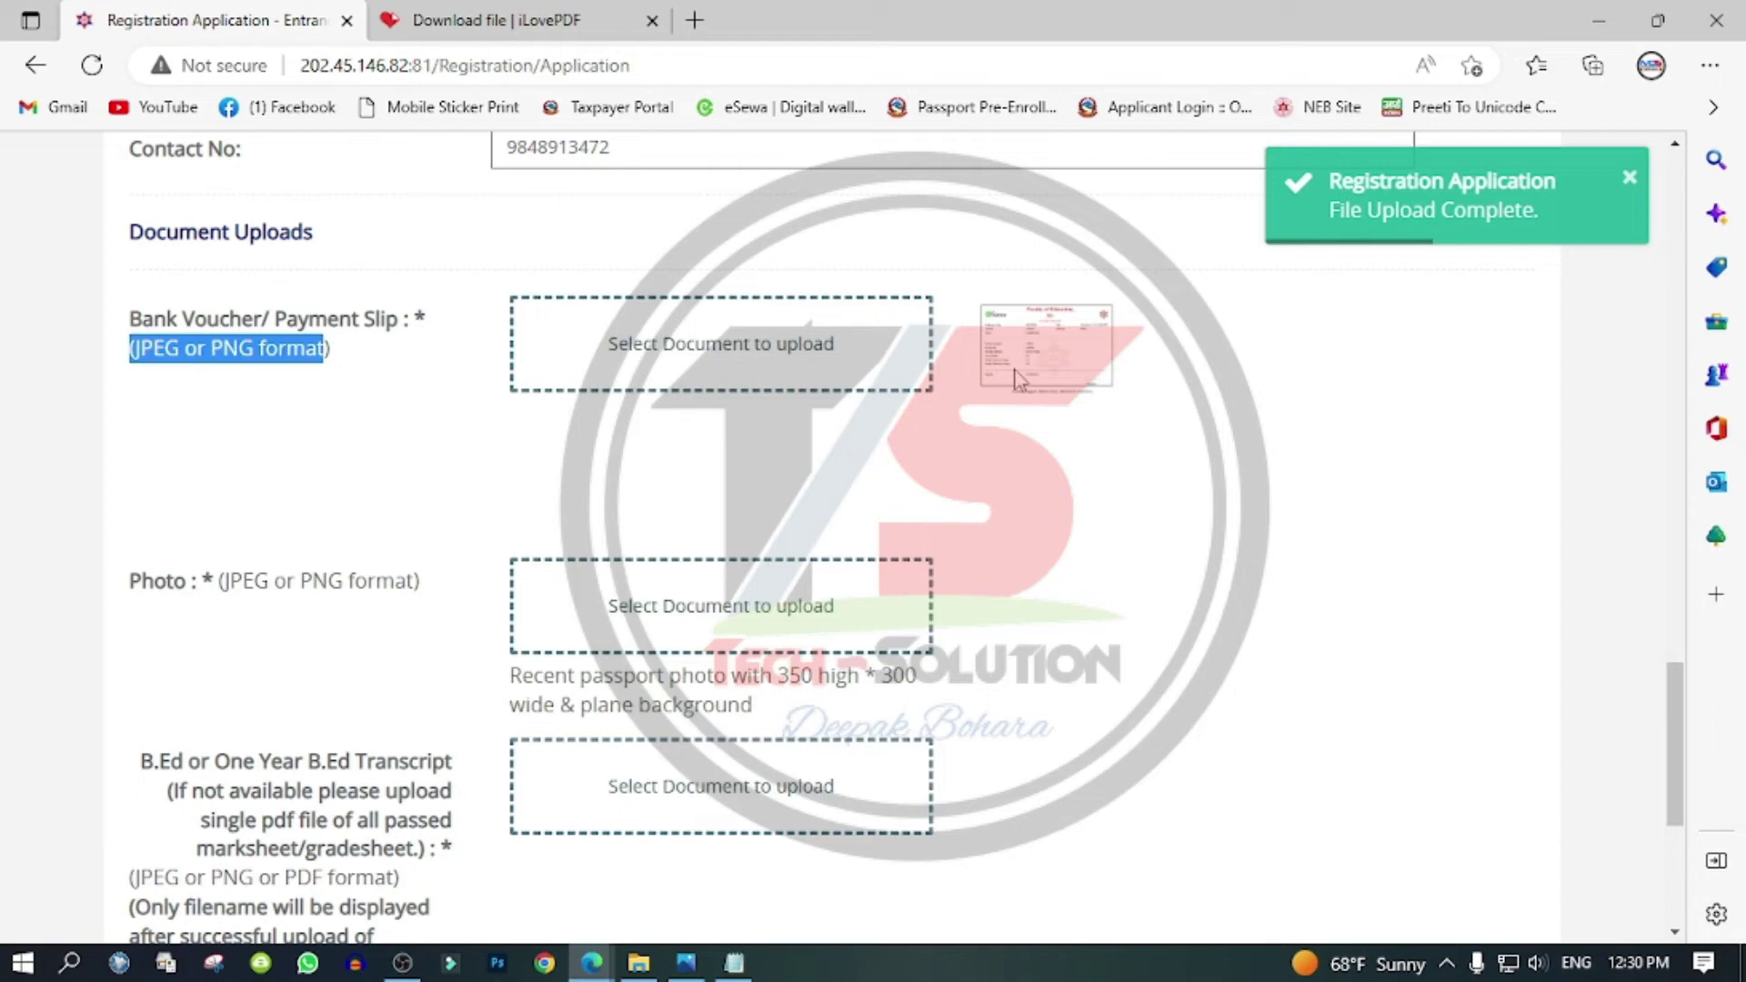
Upload the passport photo and the transcript image to their document boxes.
{"action": "scroll", "coordinate": [636, 382], "scroll_direction": "down", "scroll_amount": 3}
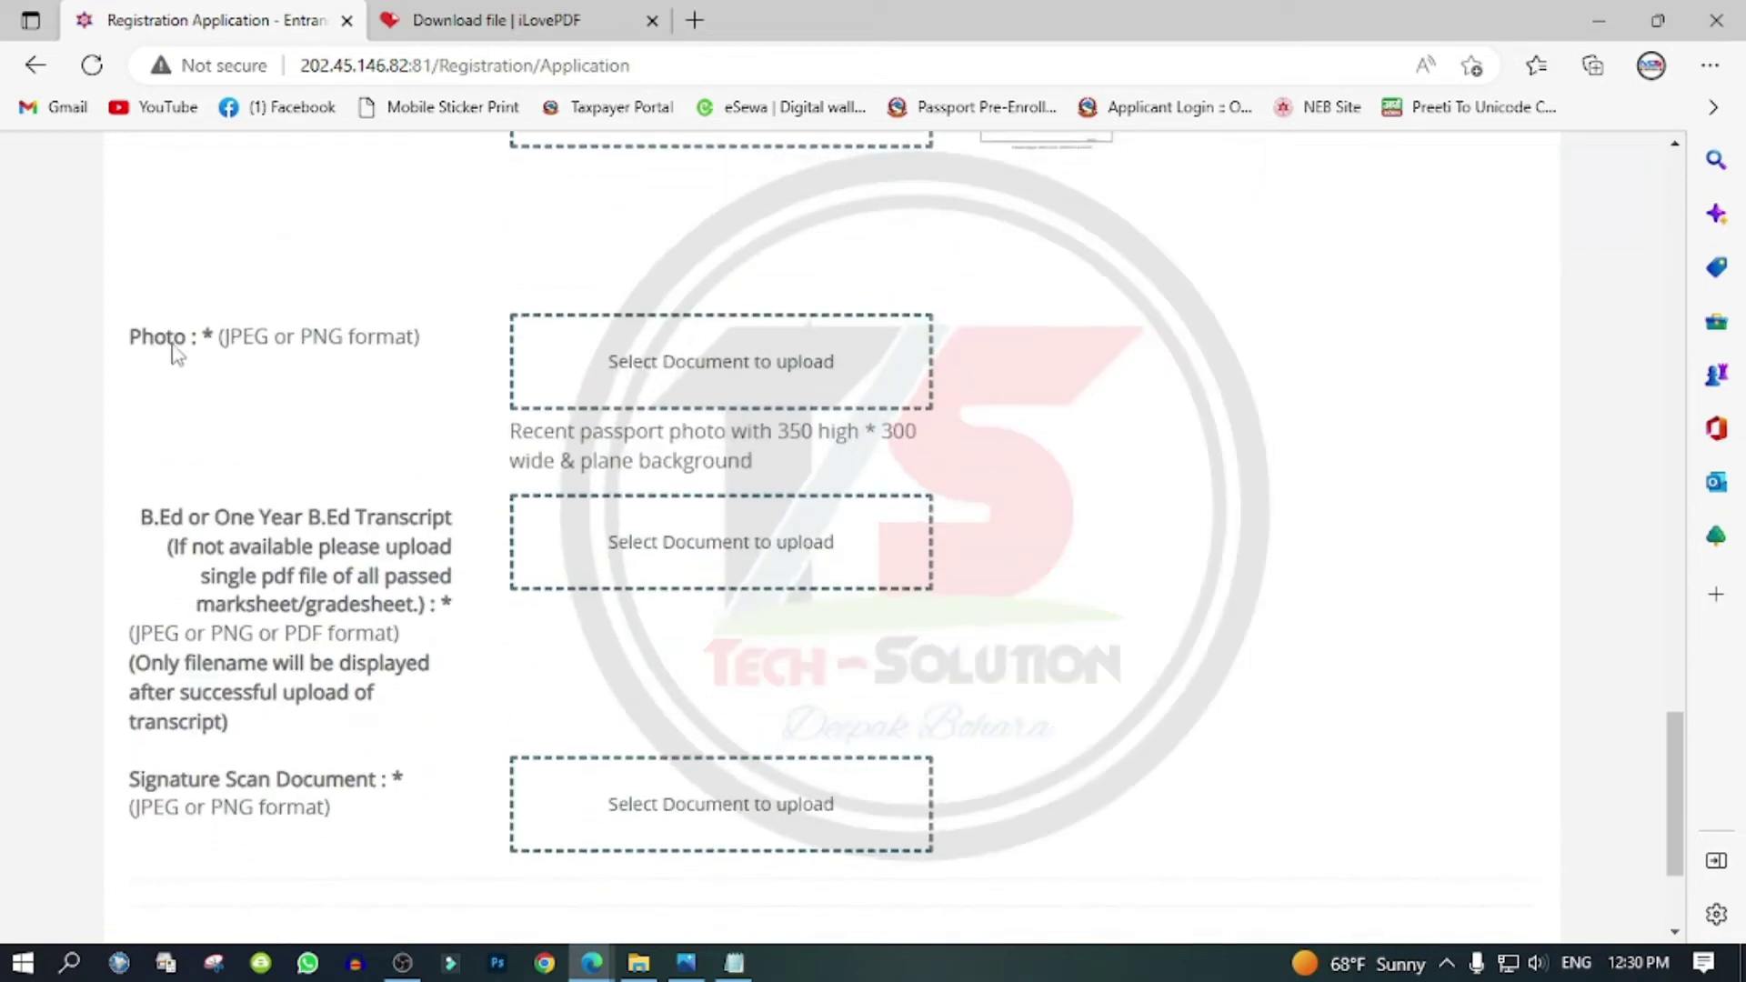
{"action": "left_click", "coordinate": [730, 368]}
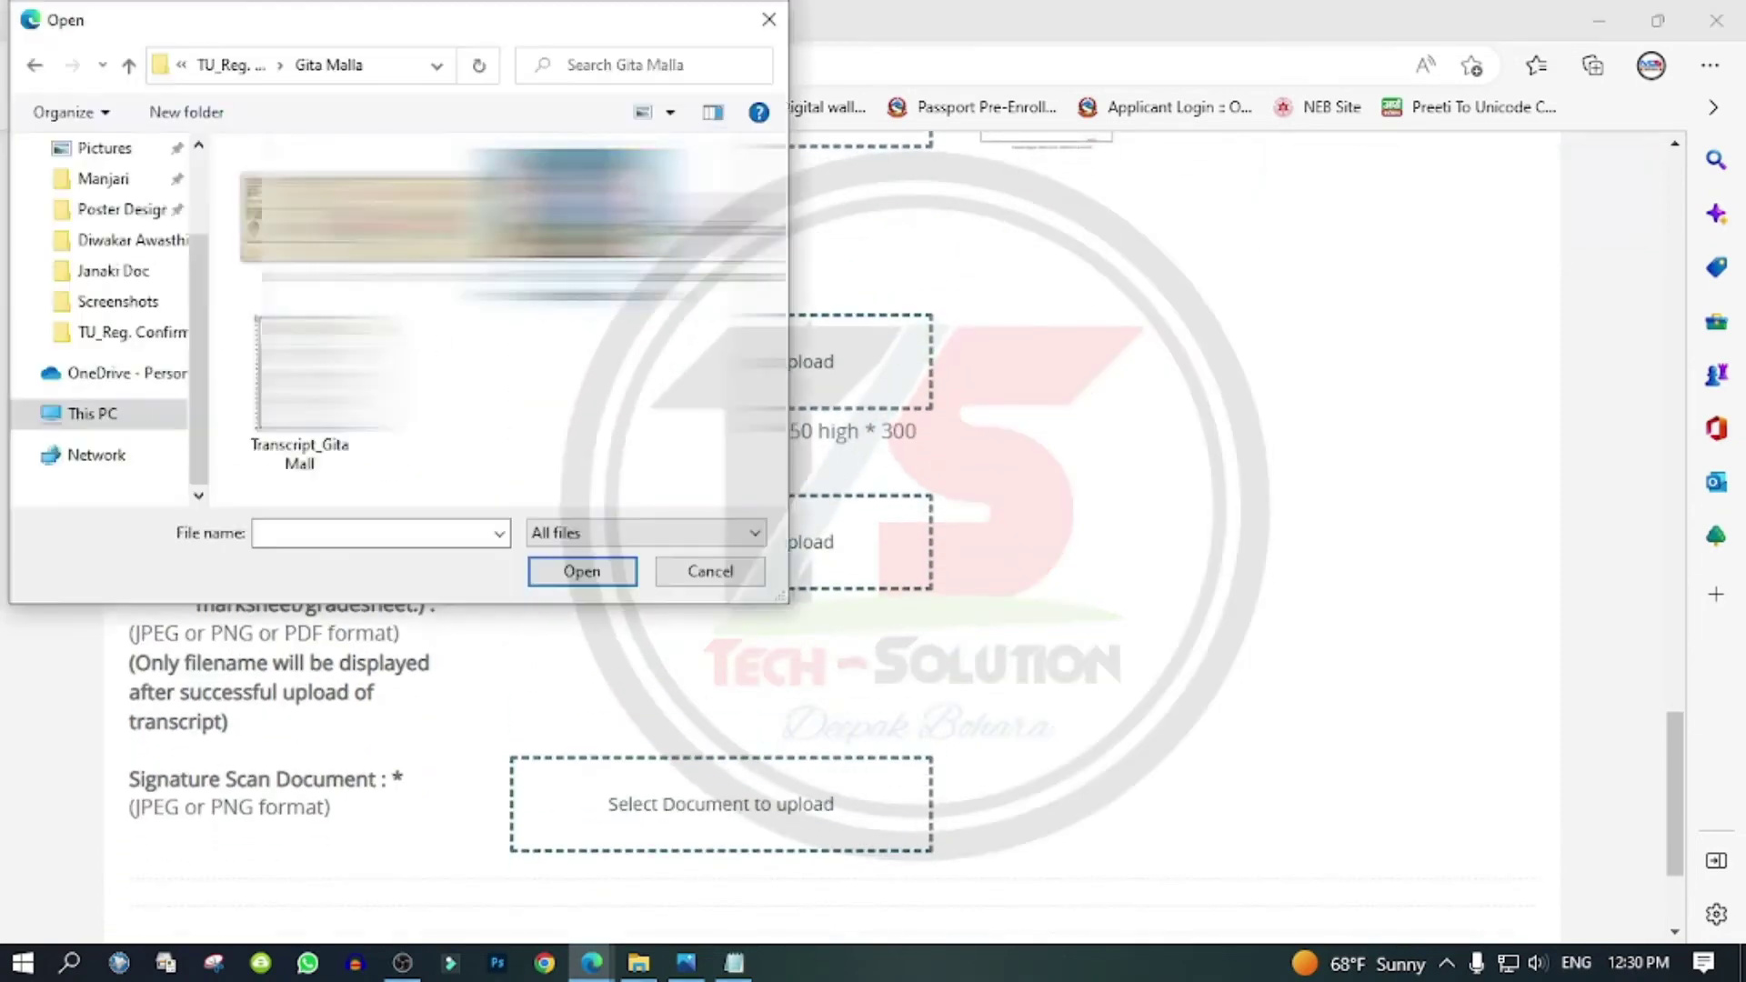
{"action": "double_click", "coordinate": [564, 273]}
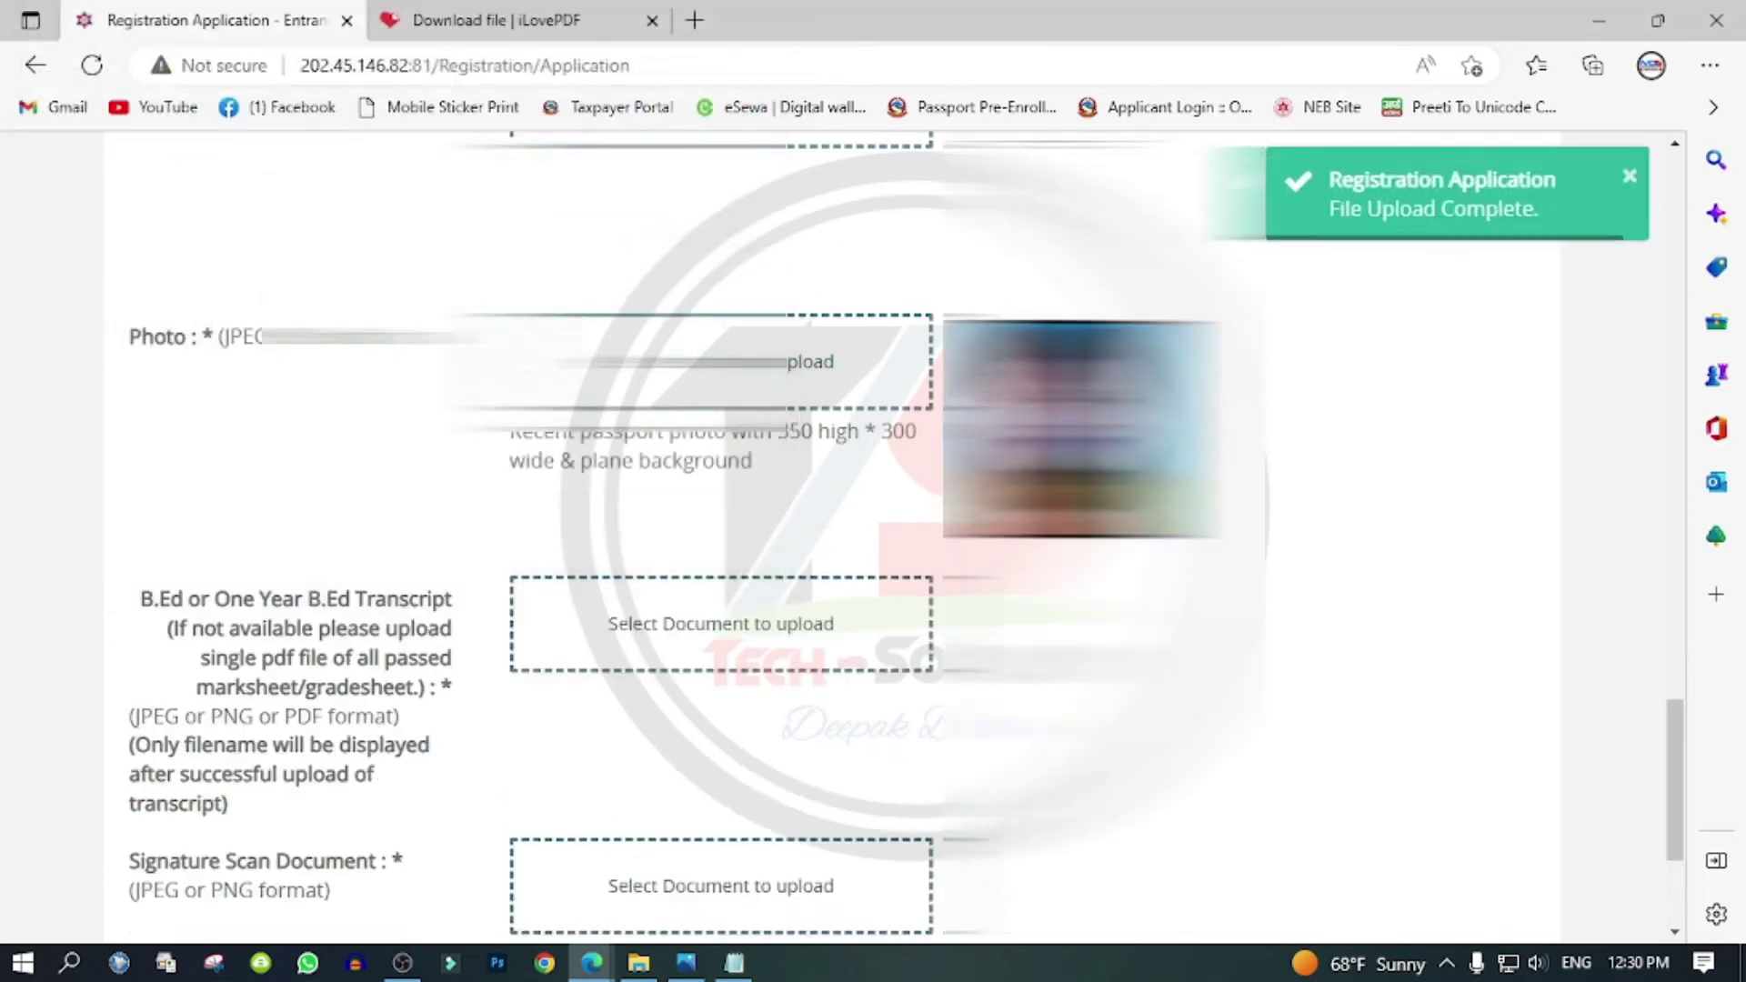
{"action": "scroll", "coordinate": [414, 616], "scroll_direction": "down", "scroll_amount": 1}
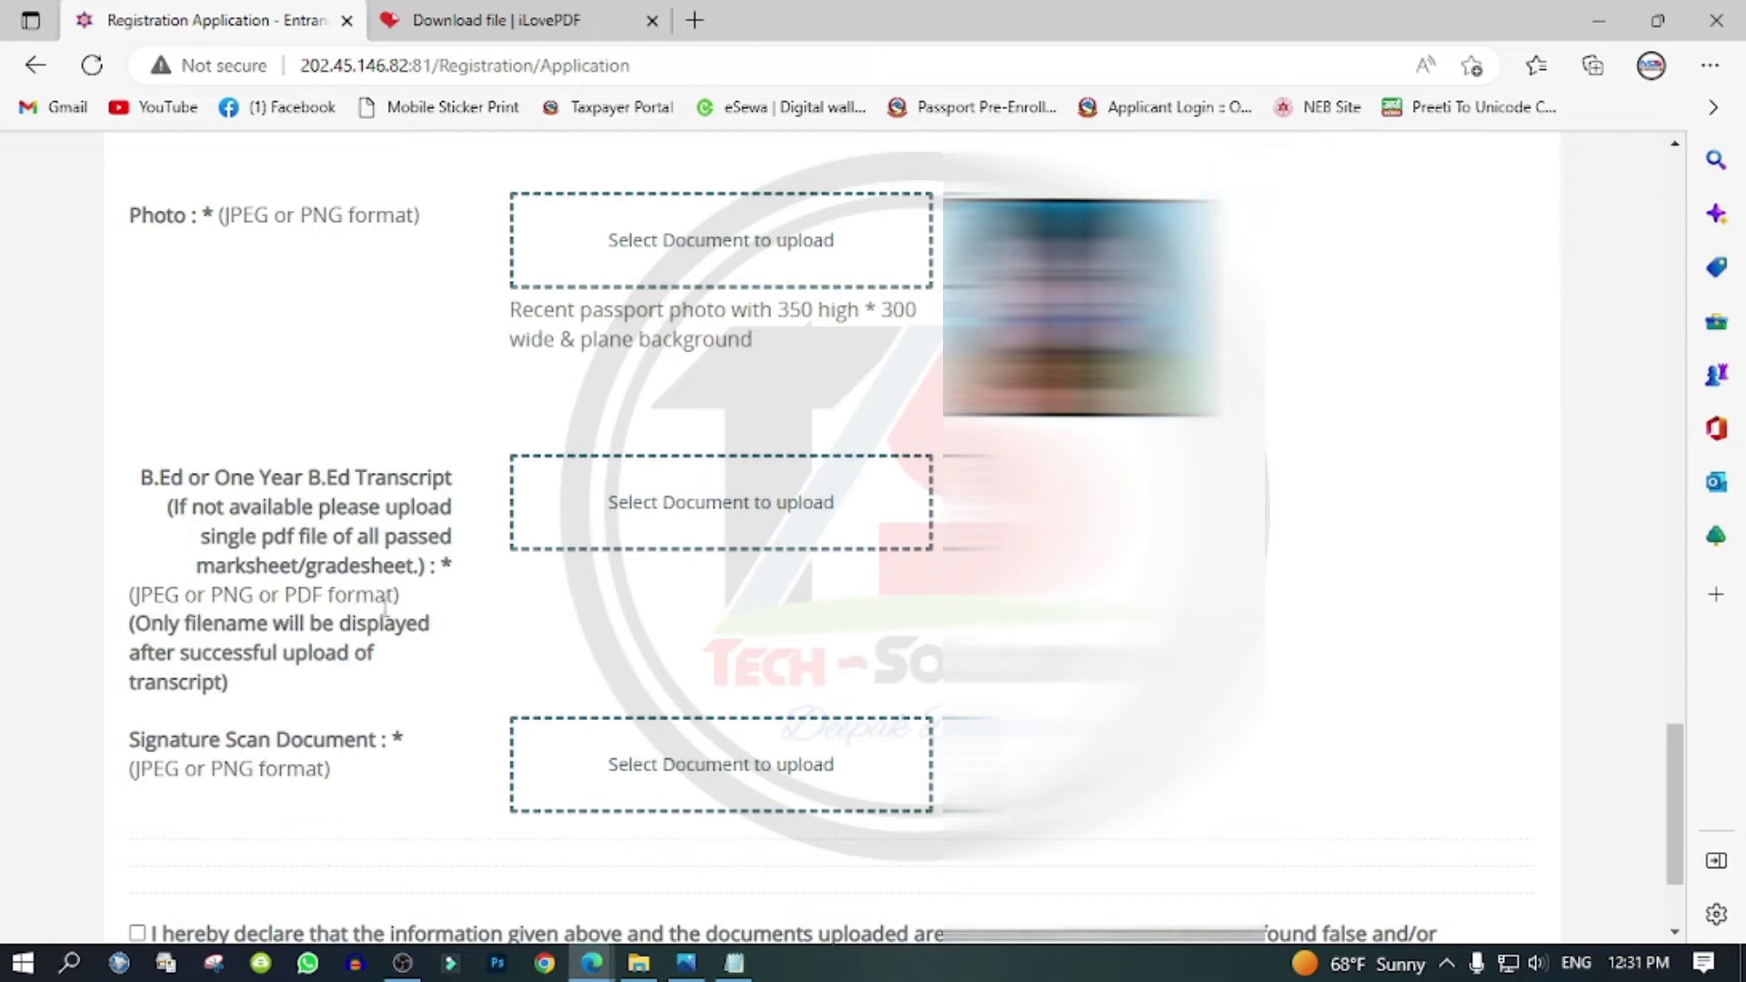
{"action": "left_click", "coordinate": [770, 506]}
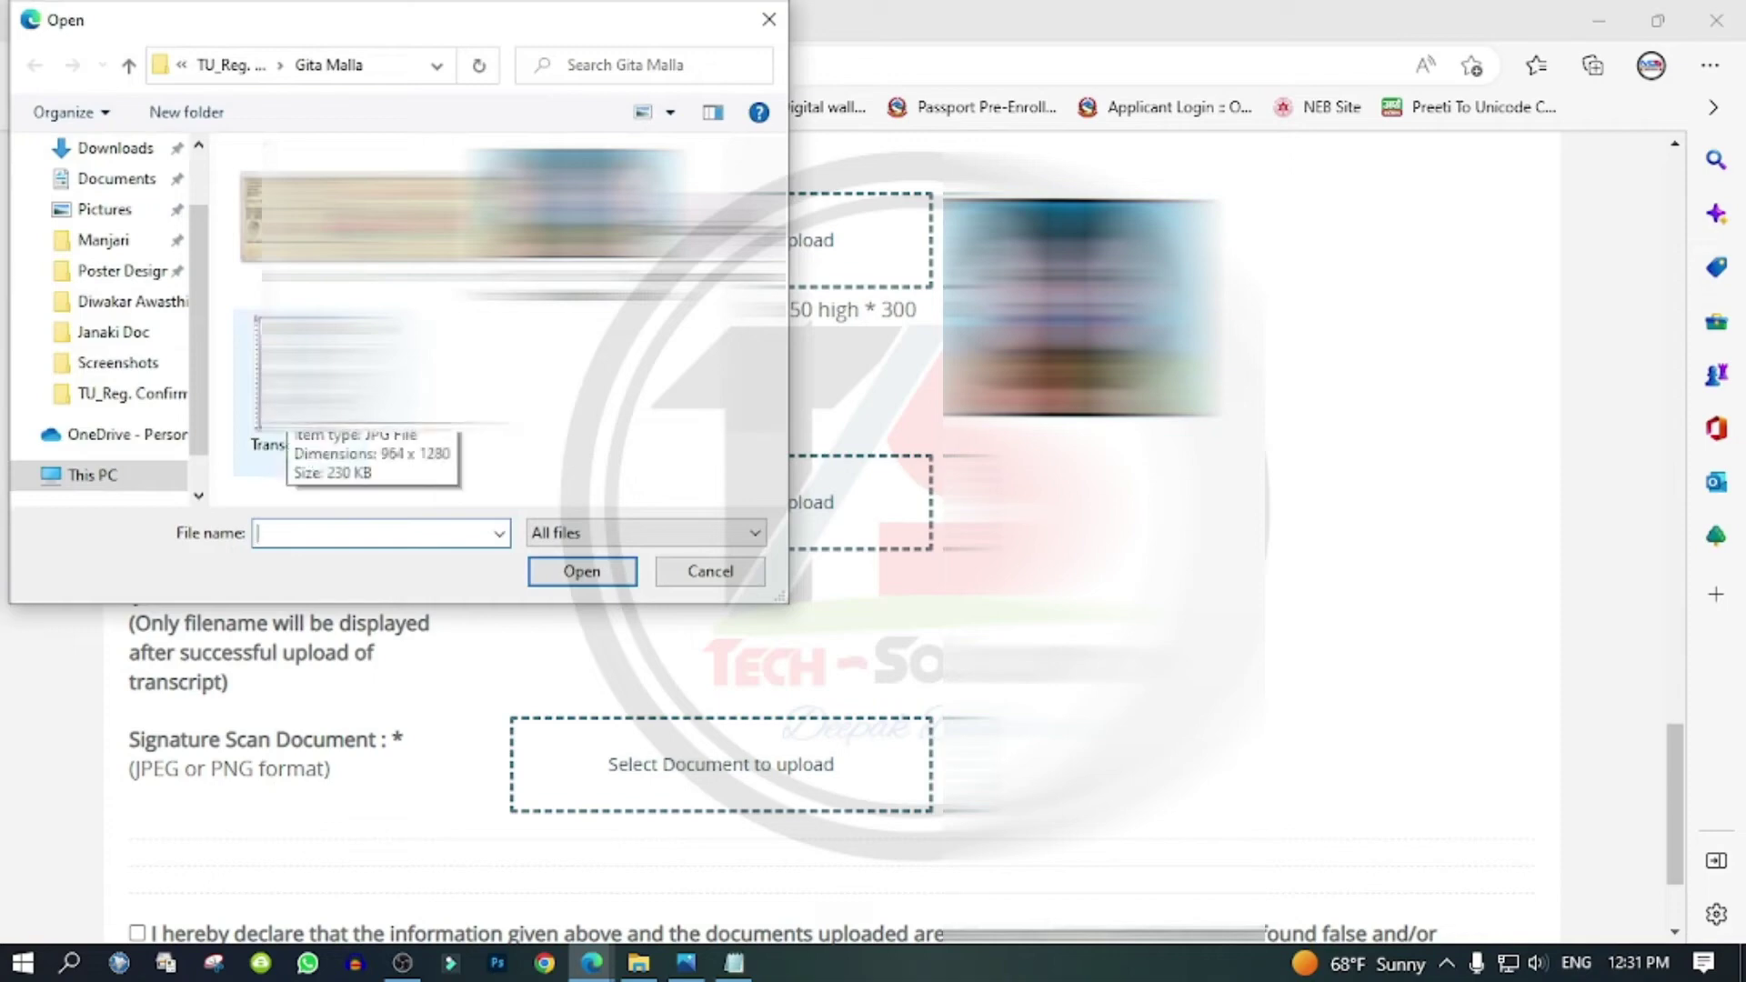
{"action": "double_click", "coordinate": [300, 382]}
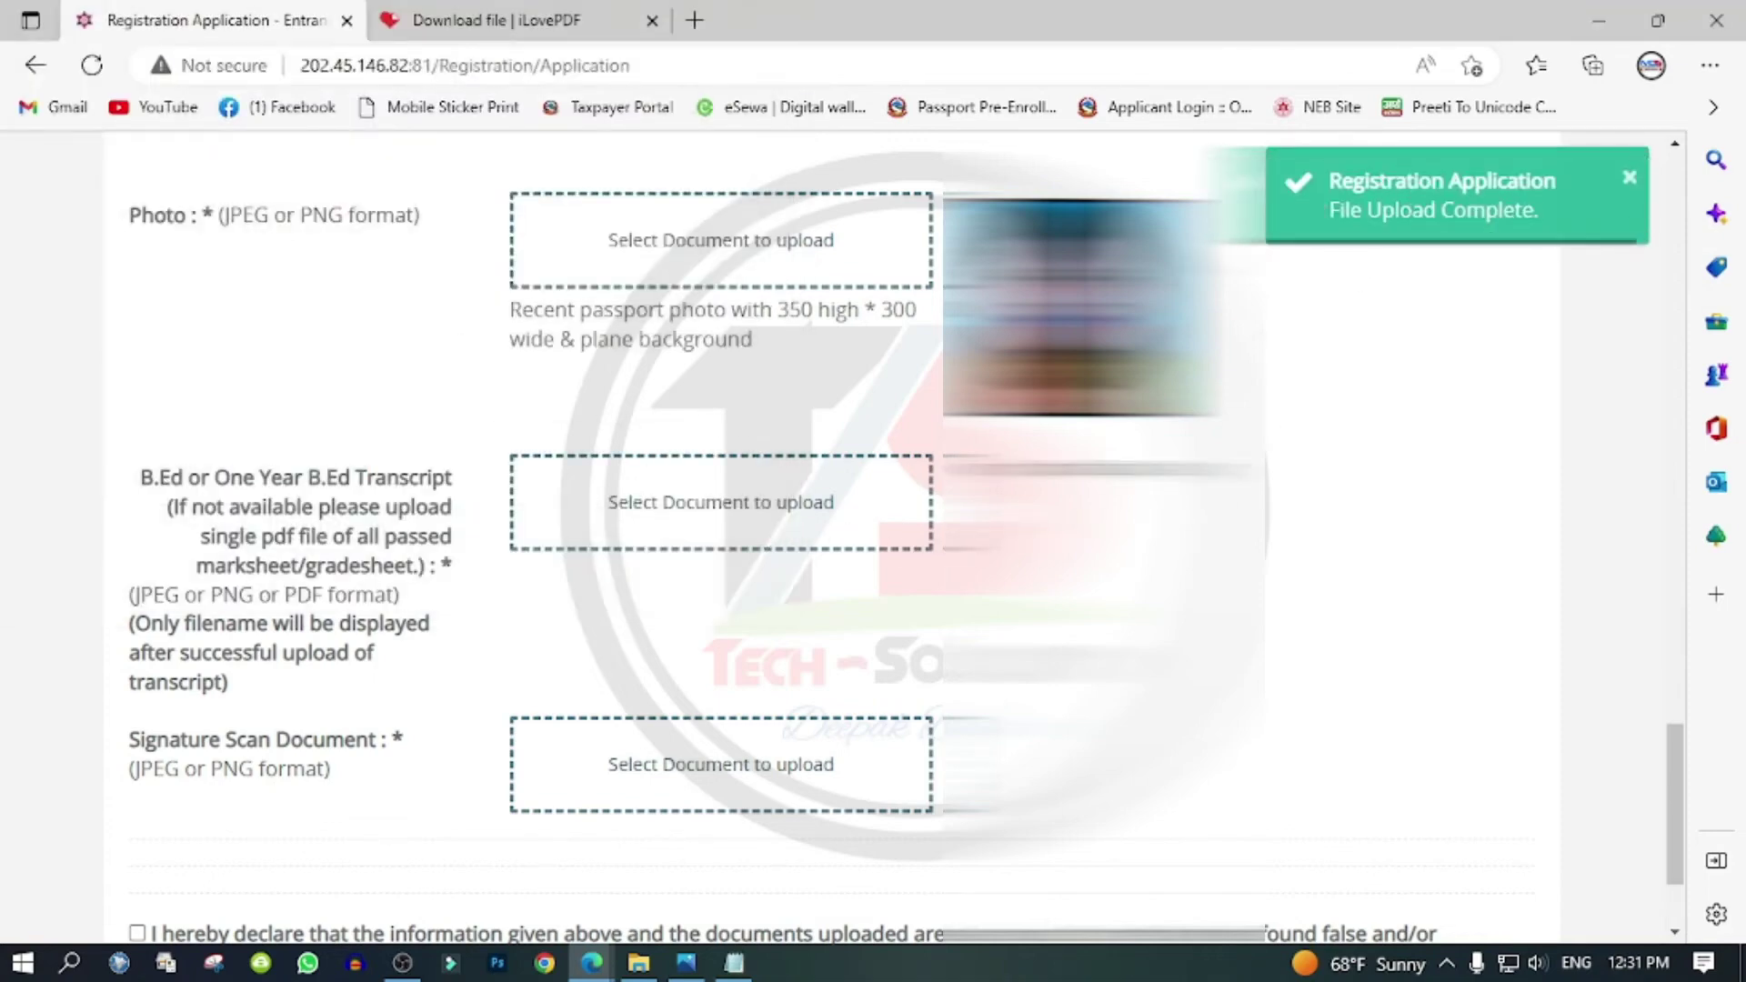
Upload the signature scan image to the Signature document box.
{"action": "scroll", "coordinate": [671, 555], "scroll_direction": "down", "scroll_amount": 2}
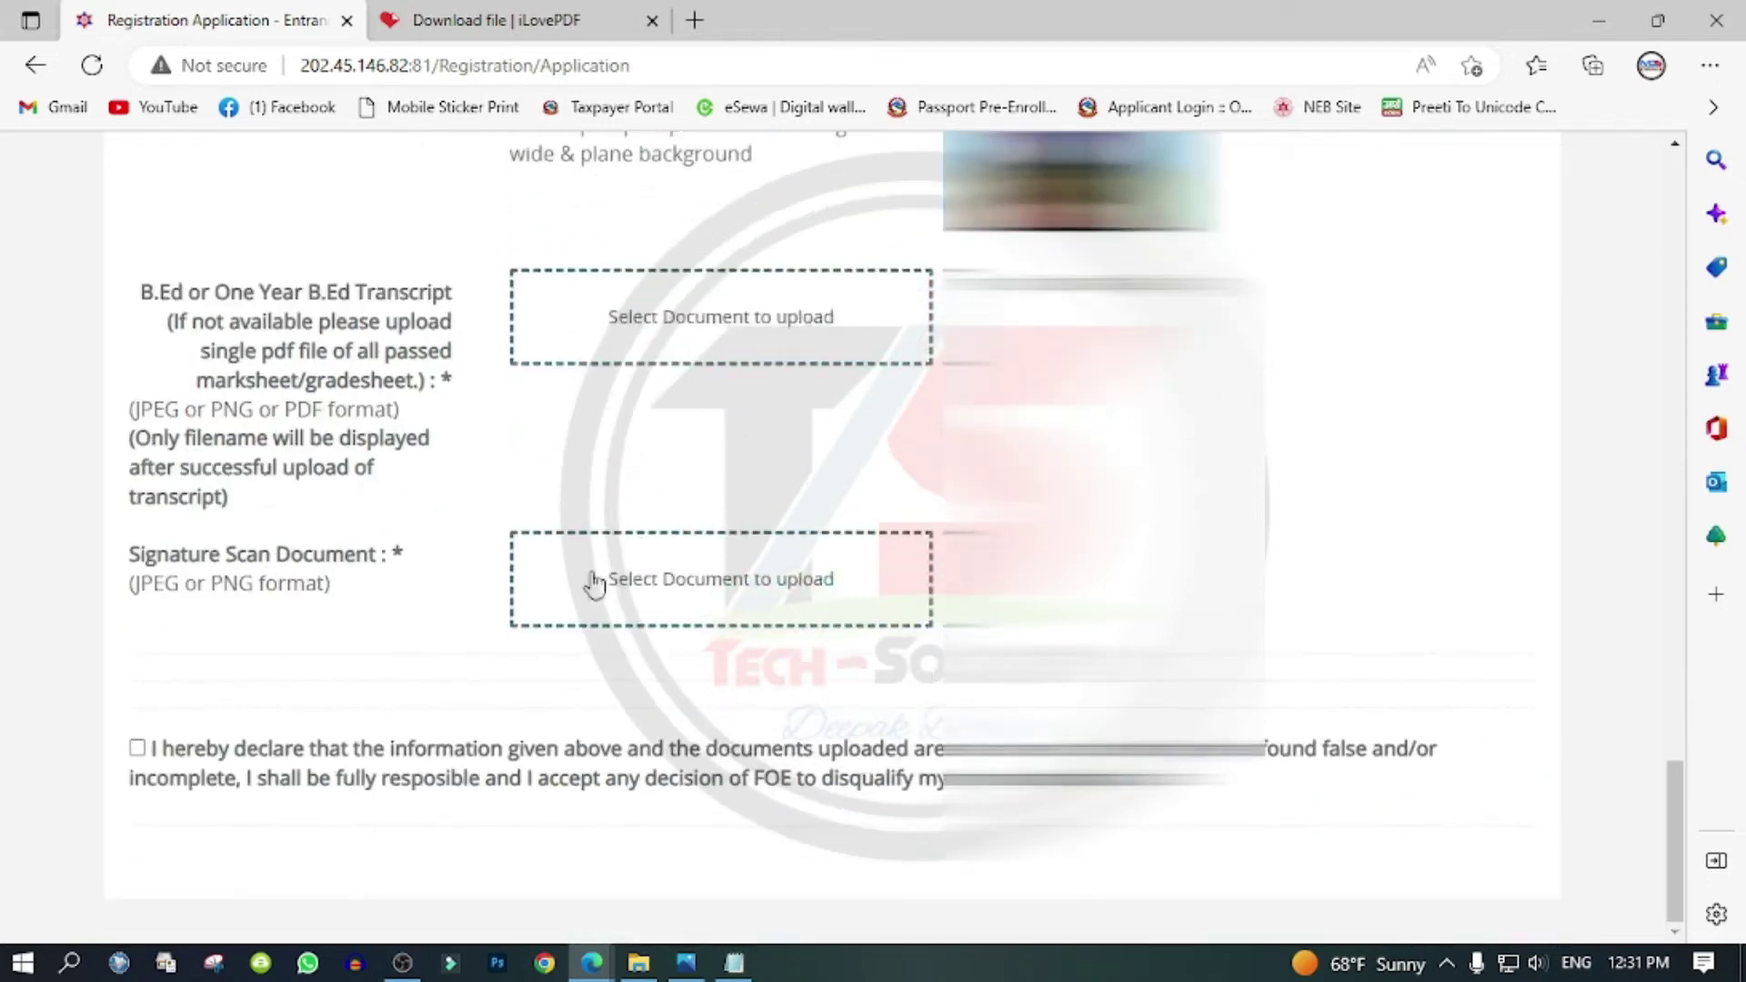
{"action": "left_click", "coordinate": [732, 591]}
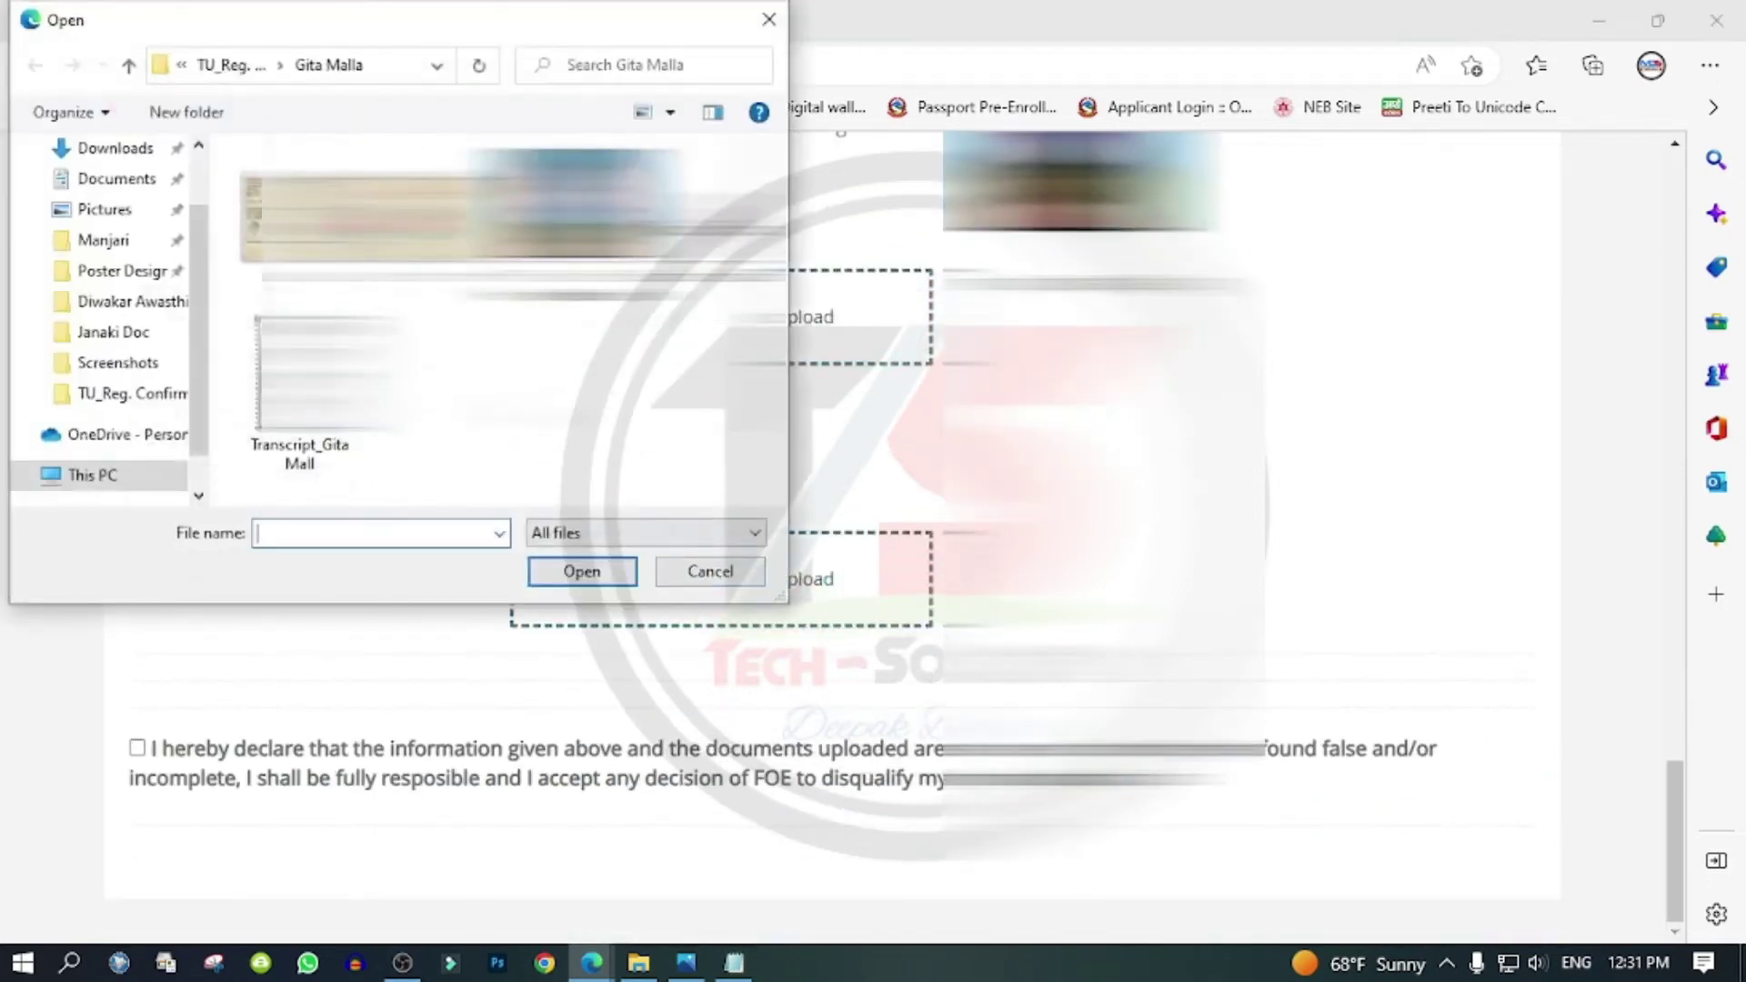
{"action": "double_click", "coordinate": [719, 182]}
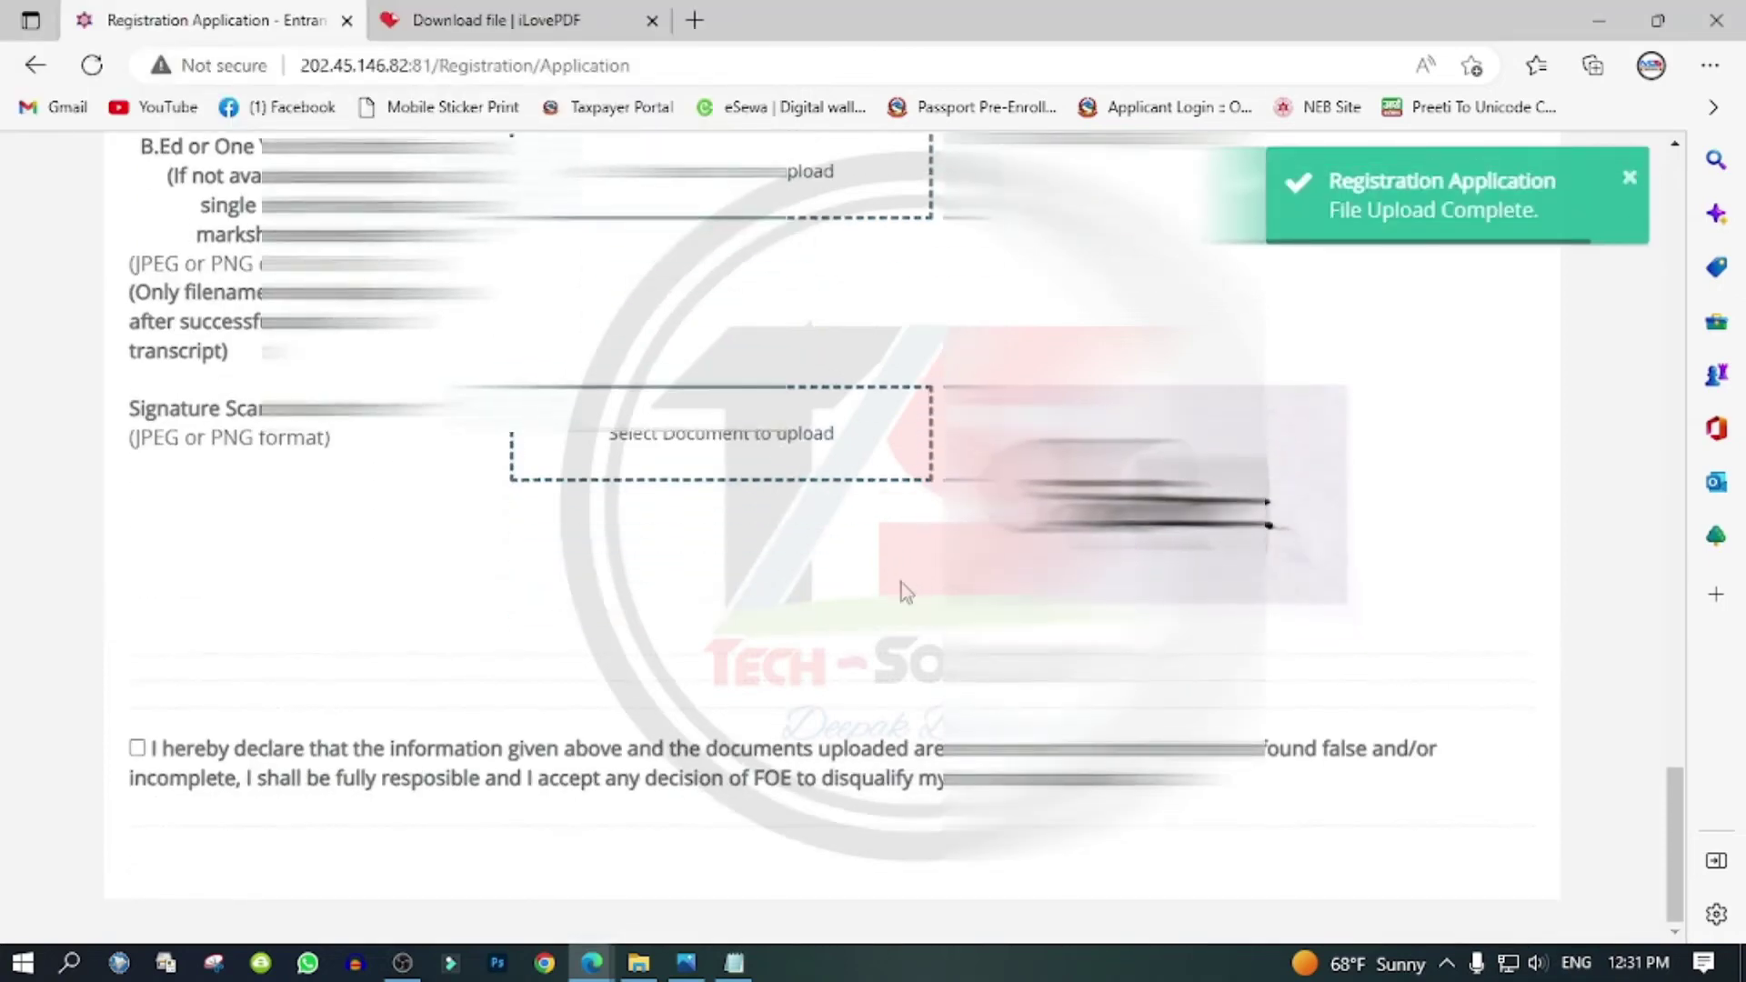
{"action": "scroll", "coordinate": [1452, 256], "scroll_direction": "up", "scroll_amount": 1}
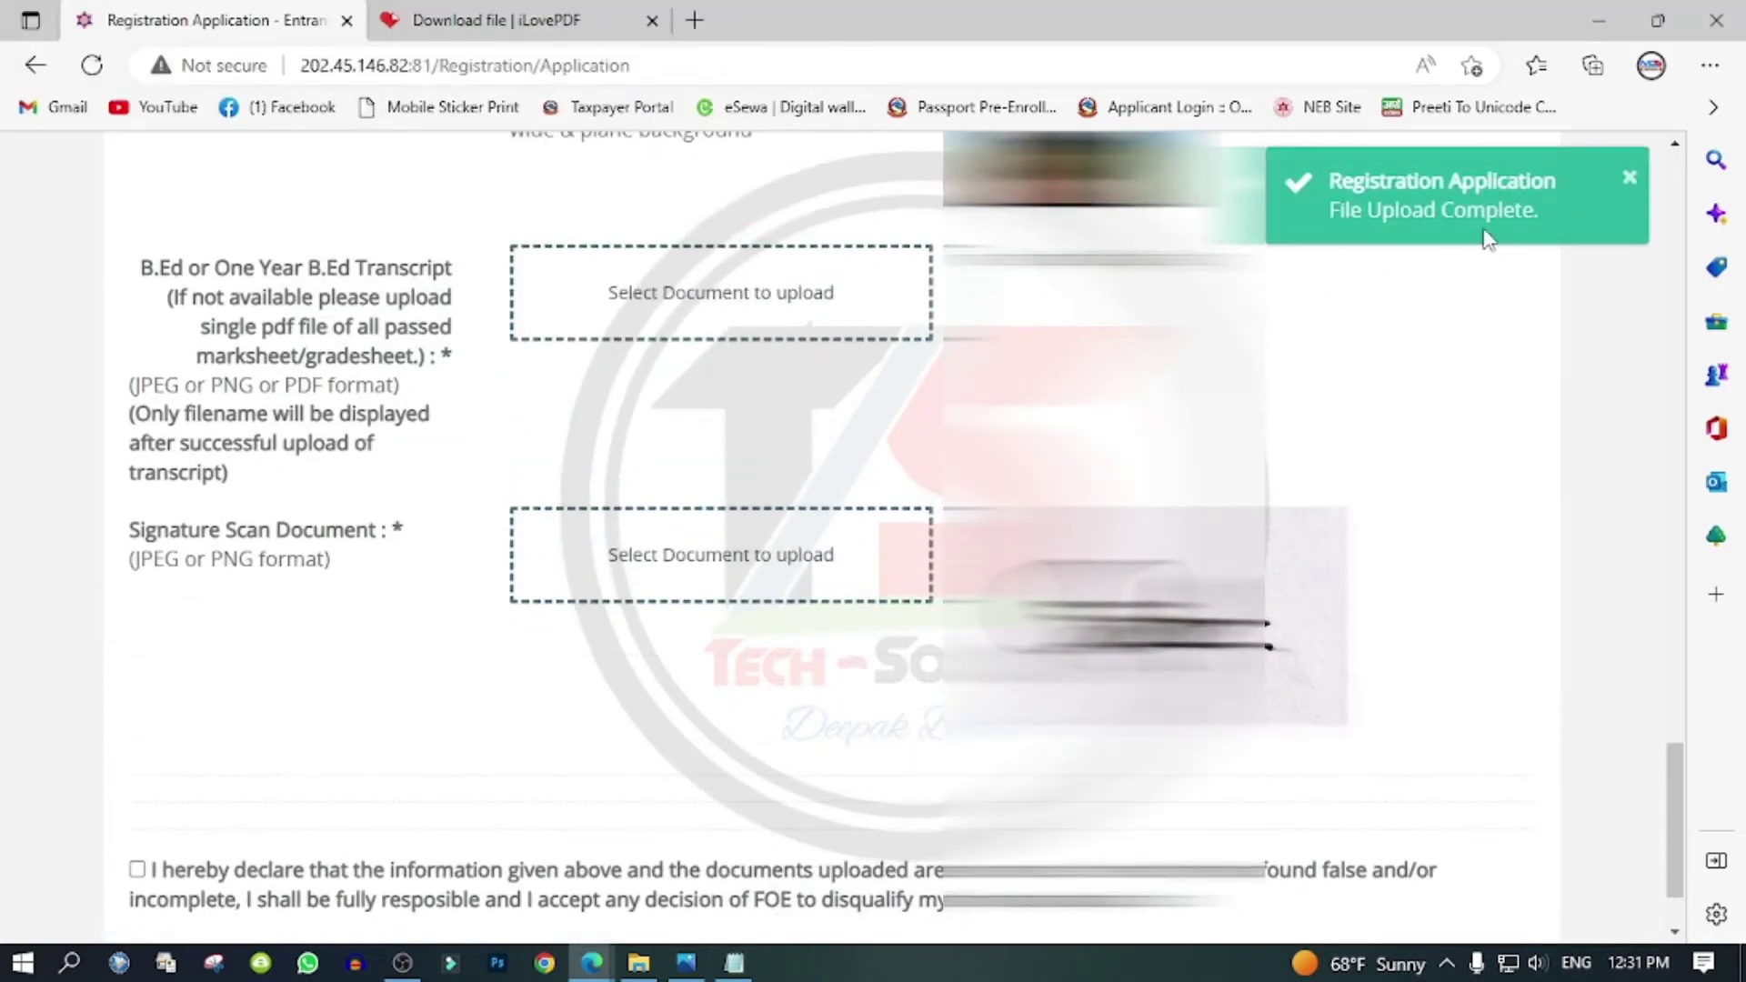
{"action": "scroll", "coordinate": [1481, 238], "scroll_direction": "up", "scroll_amount": 4}
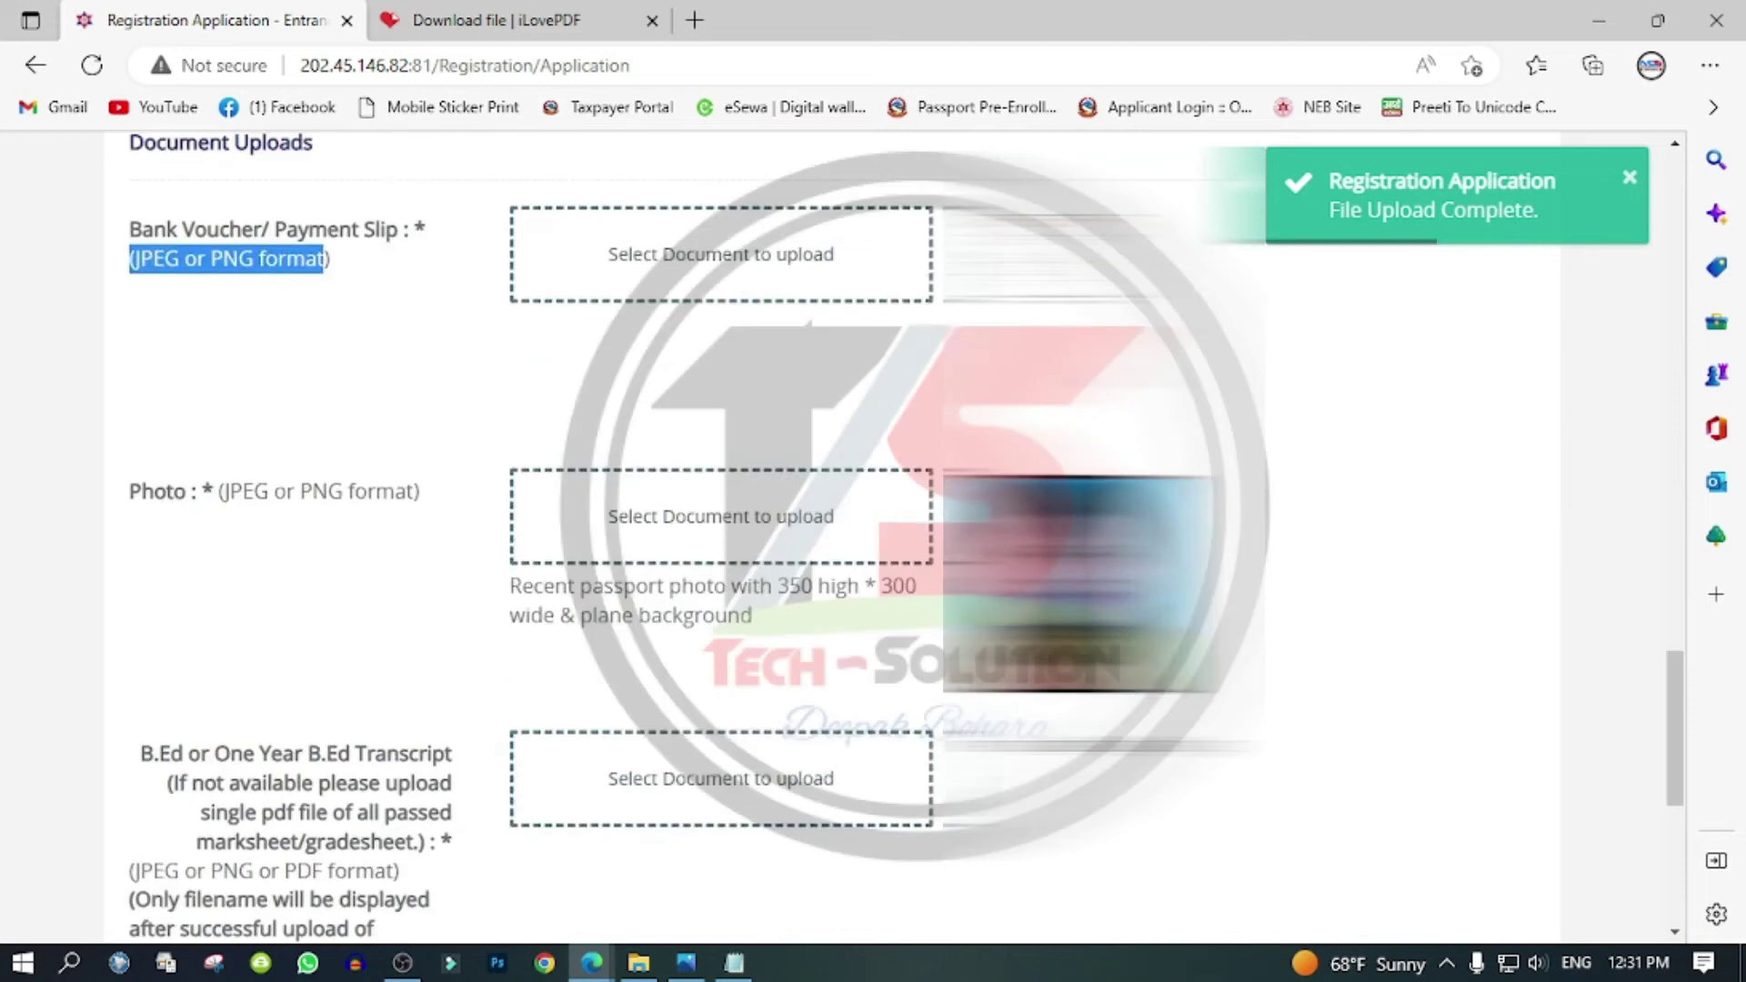
{"action": "scroll", "coordinate": [465, 725], "scroll_direction": "down", "scroll_amount": 5}
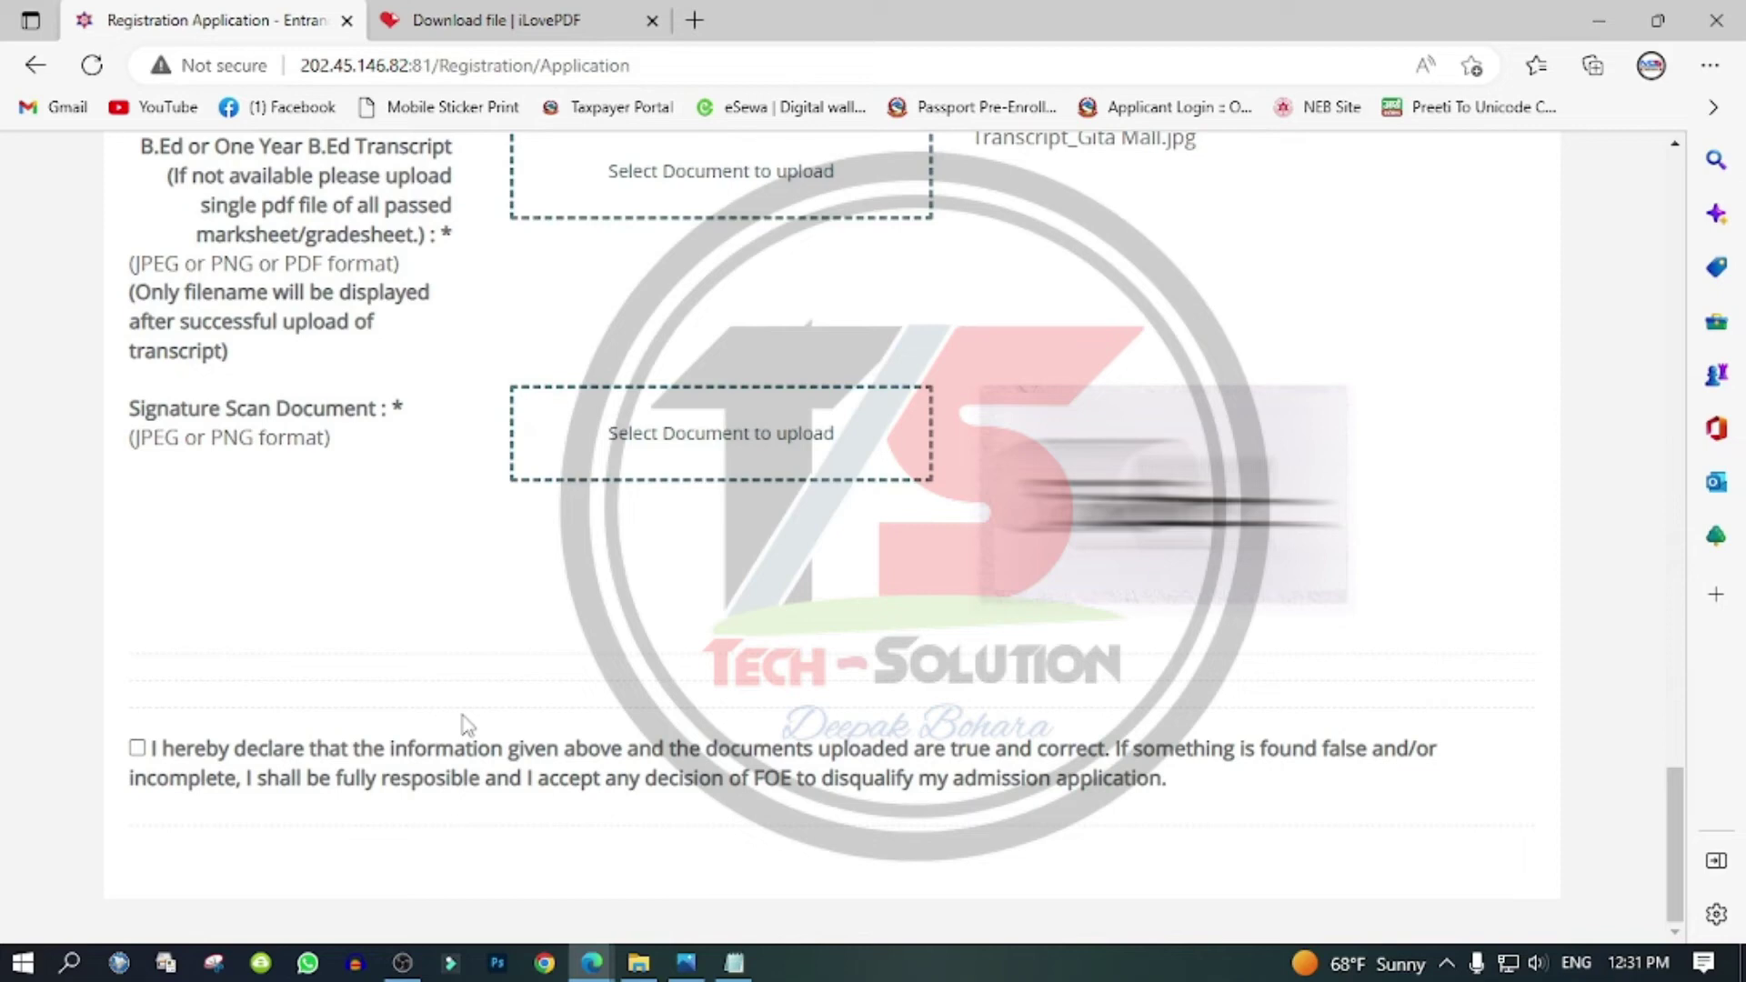
Accept the declaration and save the application information.
{"action": "left_click", "coordinate": [137, 749]}
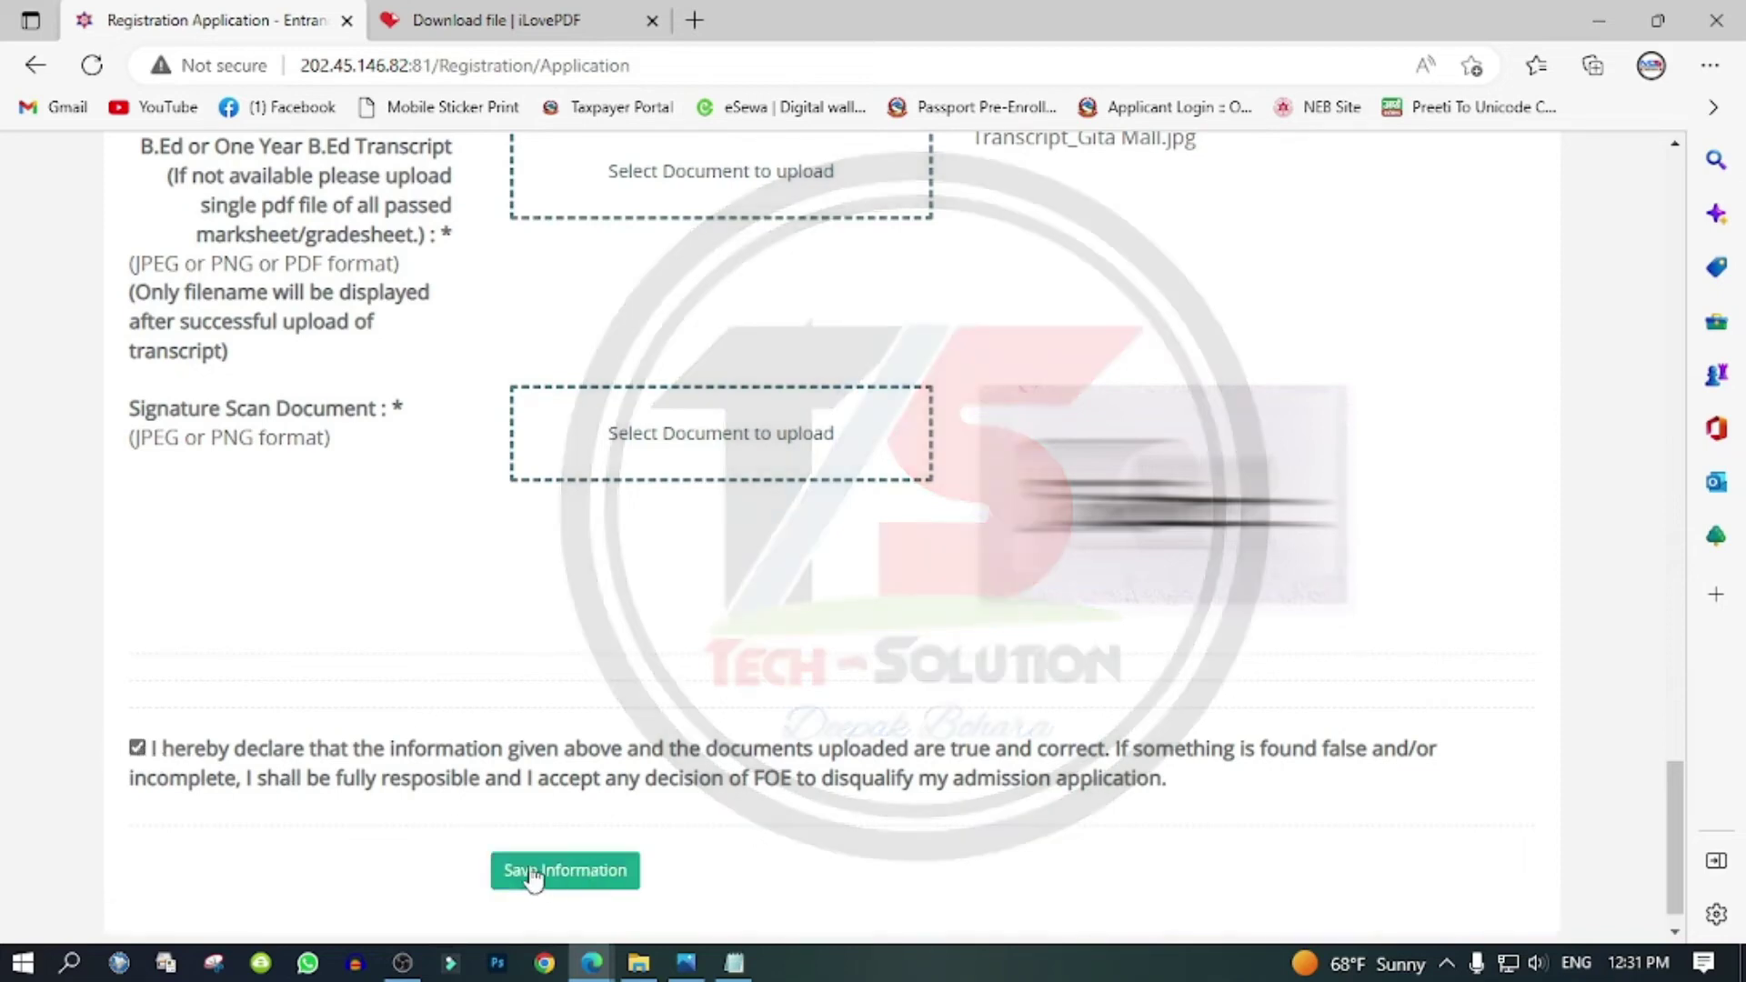
{"action": "left_click", "coordinate": [615, 870]}
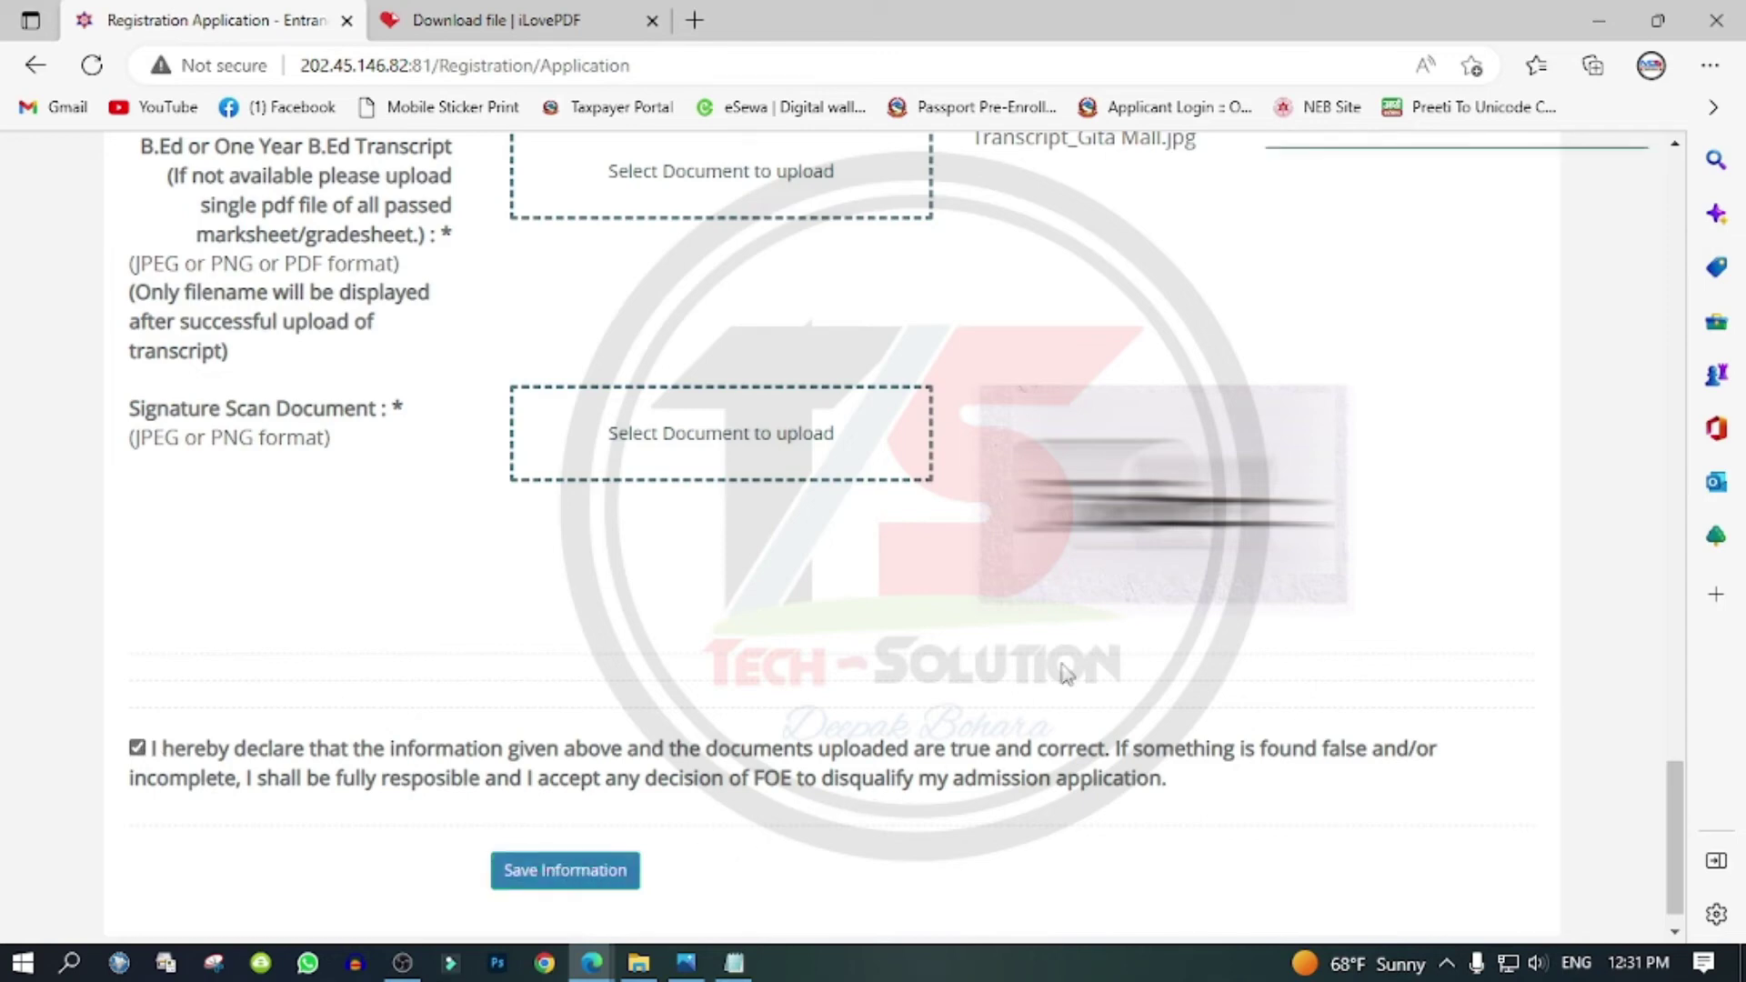
{"action": "scroll", "coordinate": [577, 534], "scroll_direction": "down", "scroll_amount": 1}
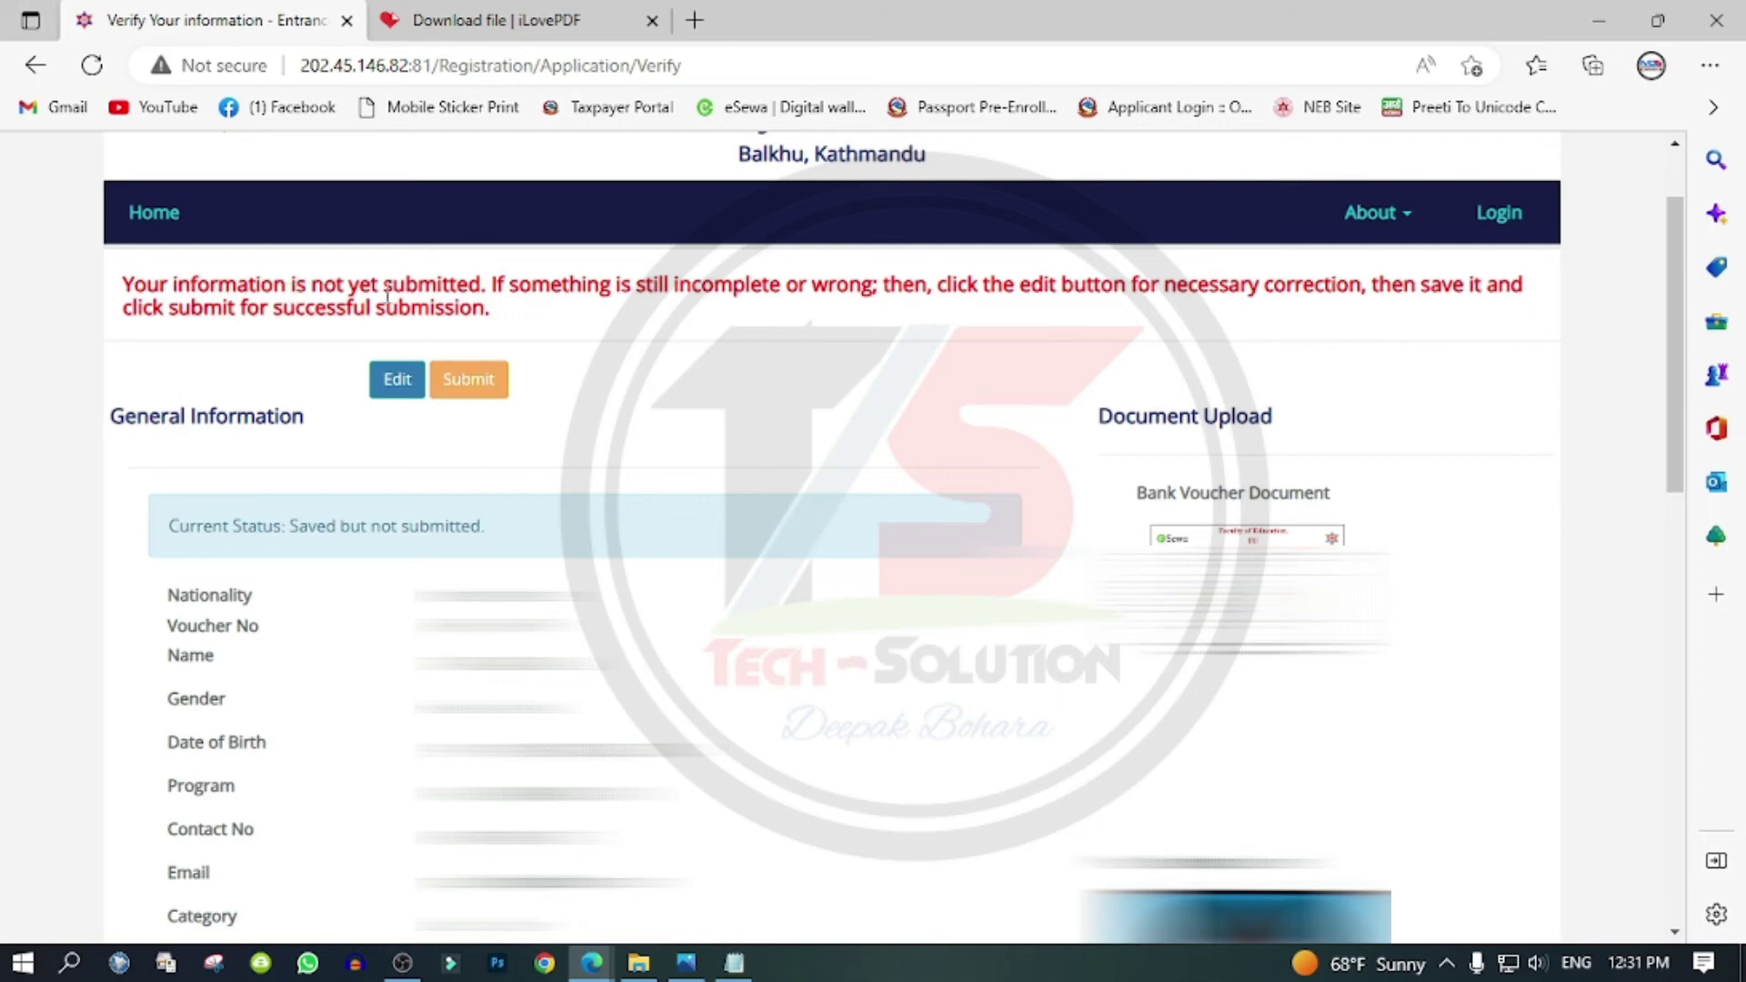
Highlight the red 'saved but not submitted' notice on the Verify page.
{"action": "triple_click", "coordinate": [132, 292]}
{"action": "left_click", "coordinate": [468, 305]}
{"action": "left_click_drag", "start_coordinate": [125, 289], "coordinate": [585, 331]}
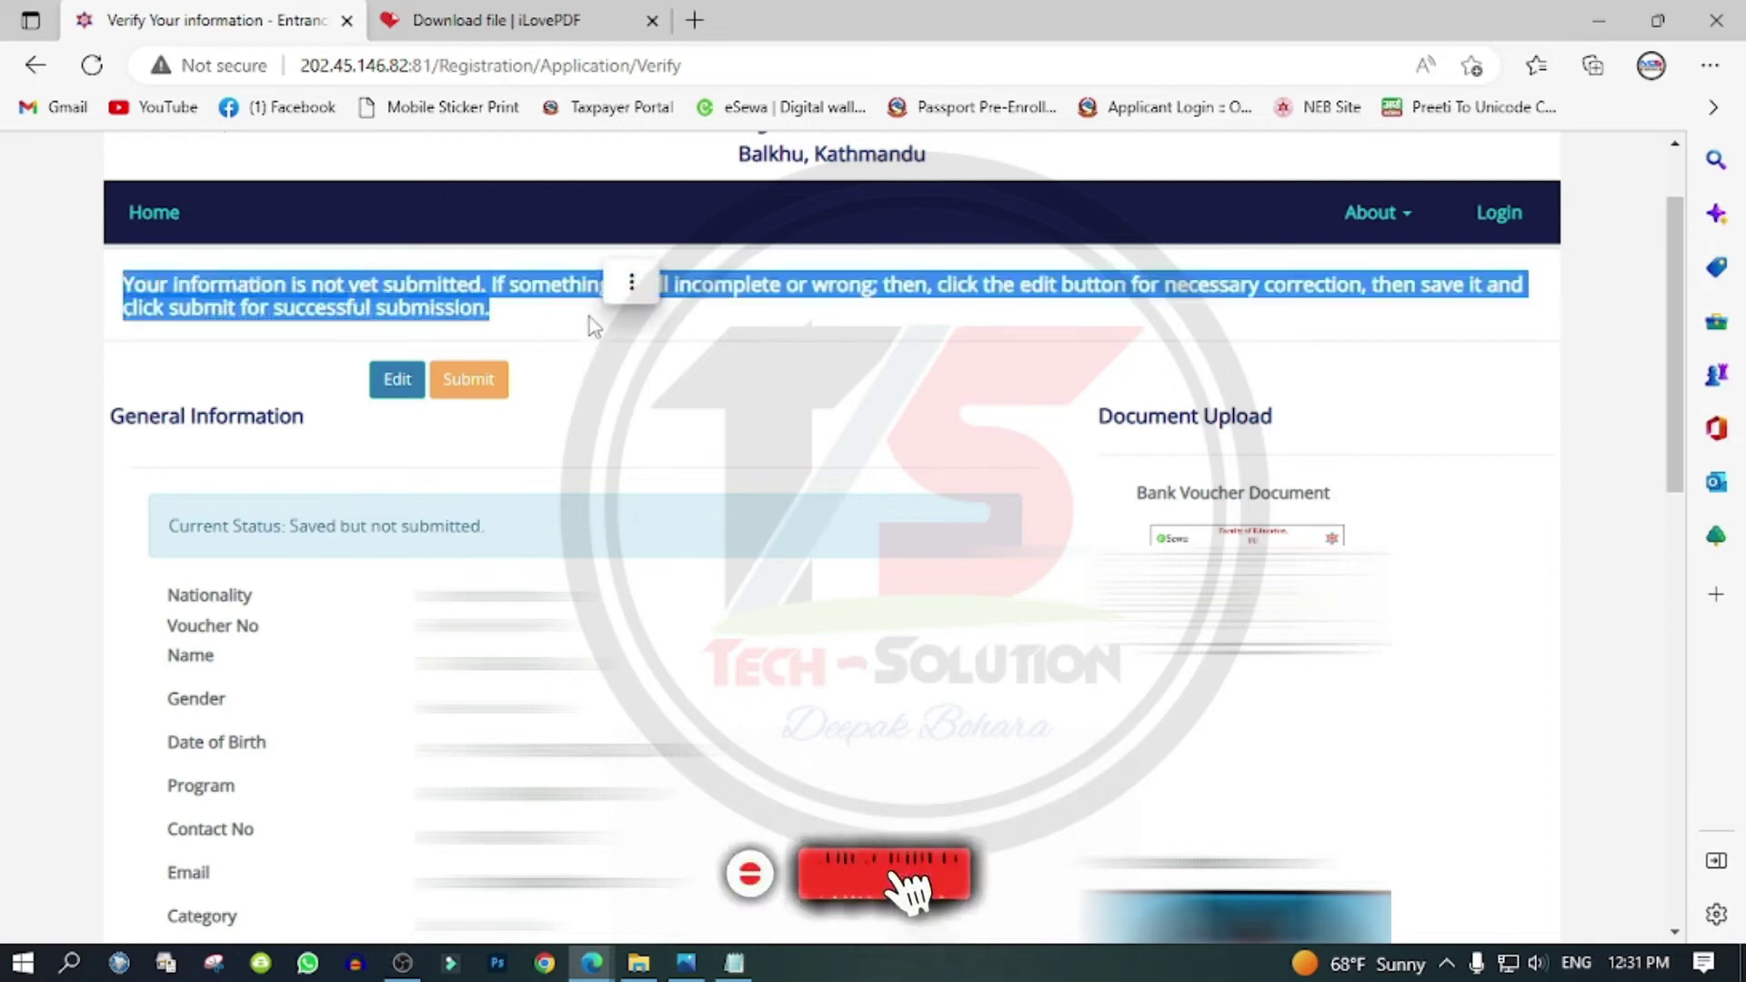
{"action": "left_click", "coordinate": [593, 325]}
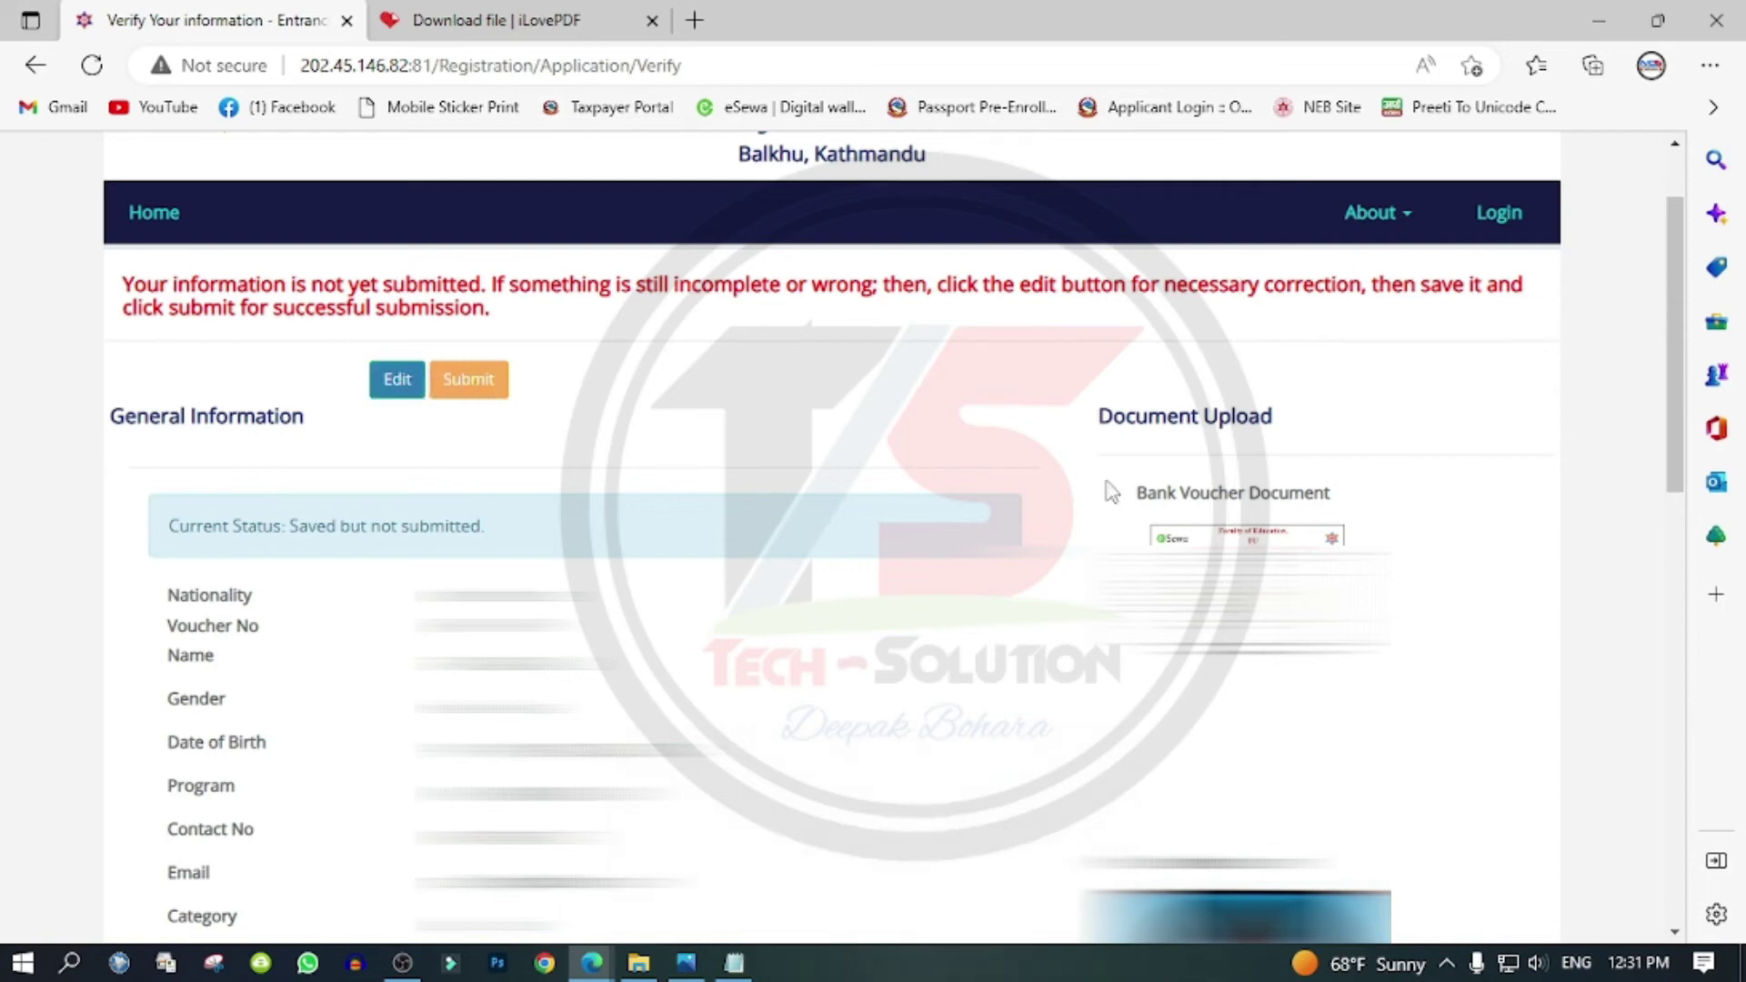
{"action": "scroll", "coordinate": [1200, 416], "scroll_direction": "up", "scroll_amount": 2}
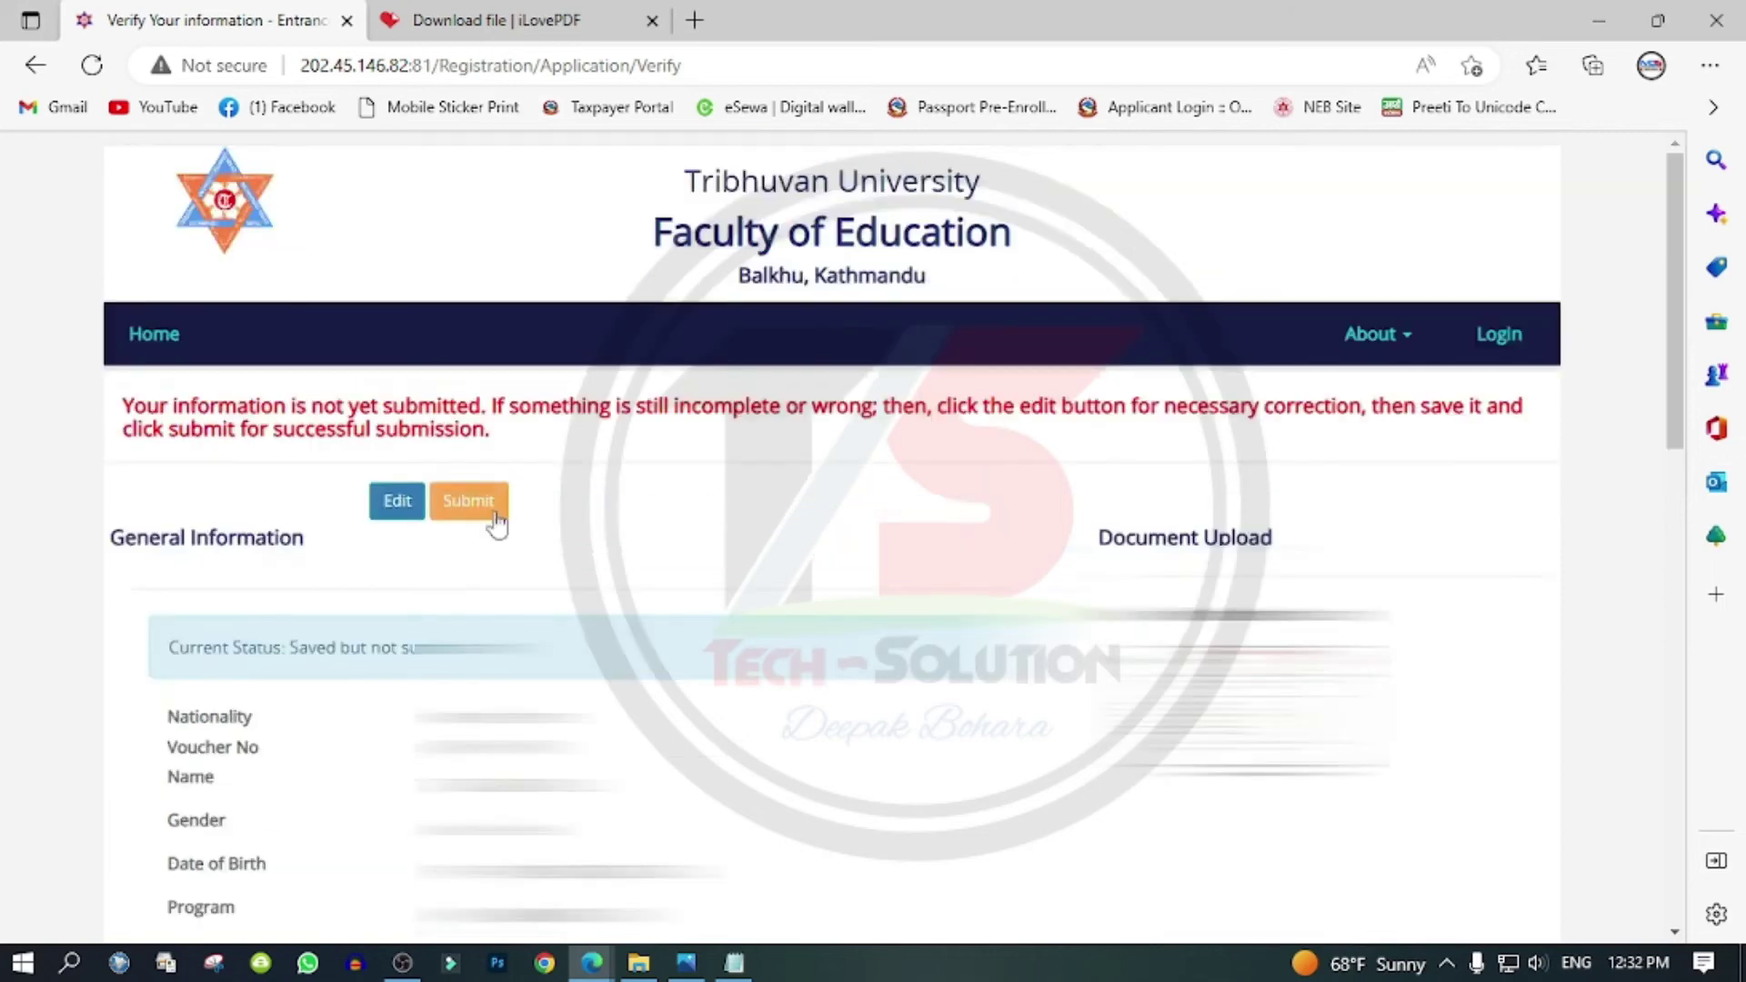
Submit the application and confirm 'Yes, Submit Application!'.
{"action": "left_click", "coordinate": [496, 523]}
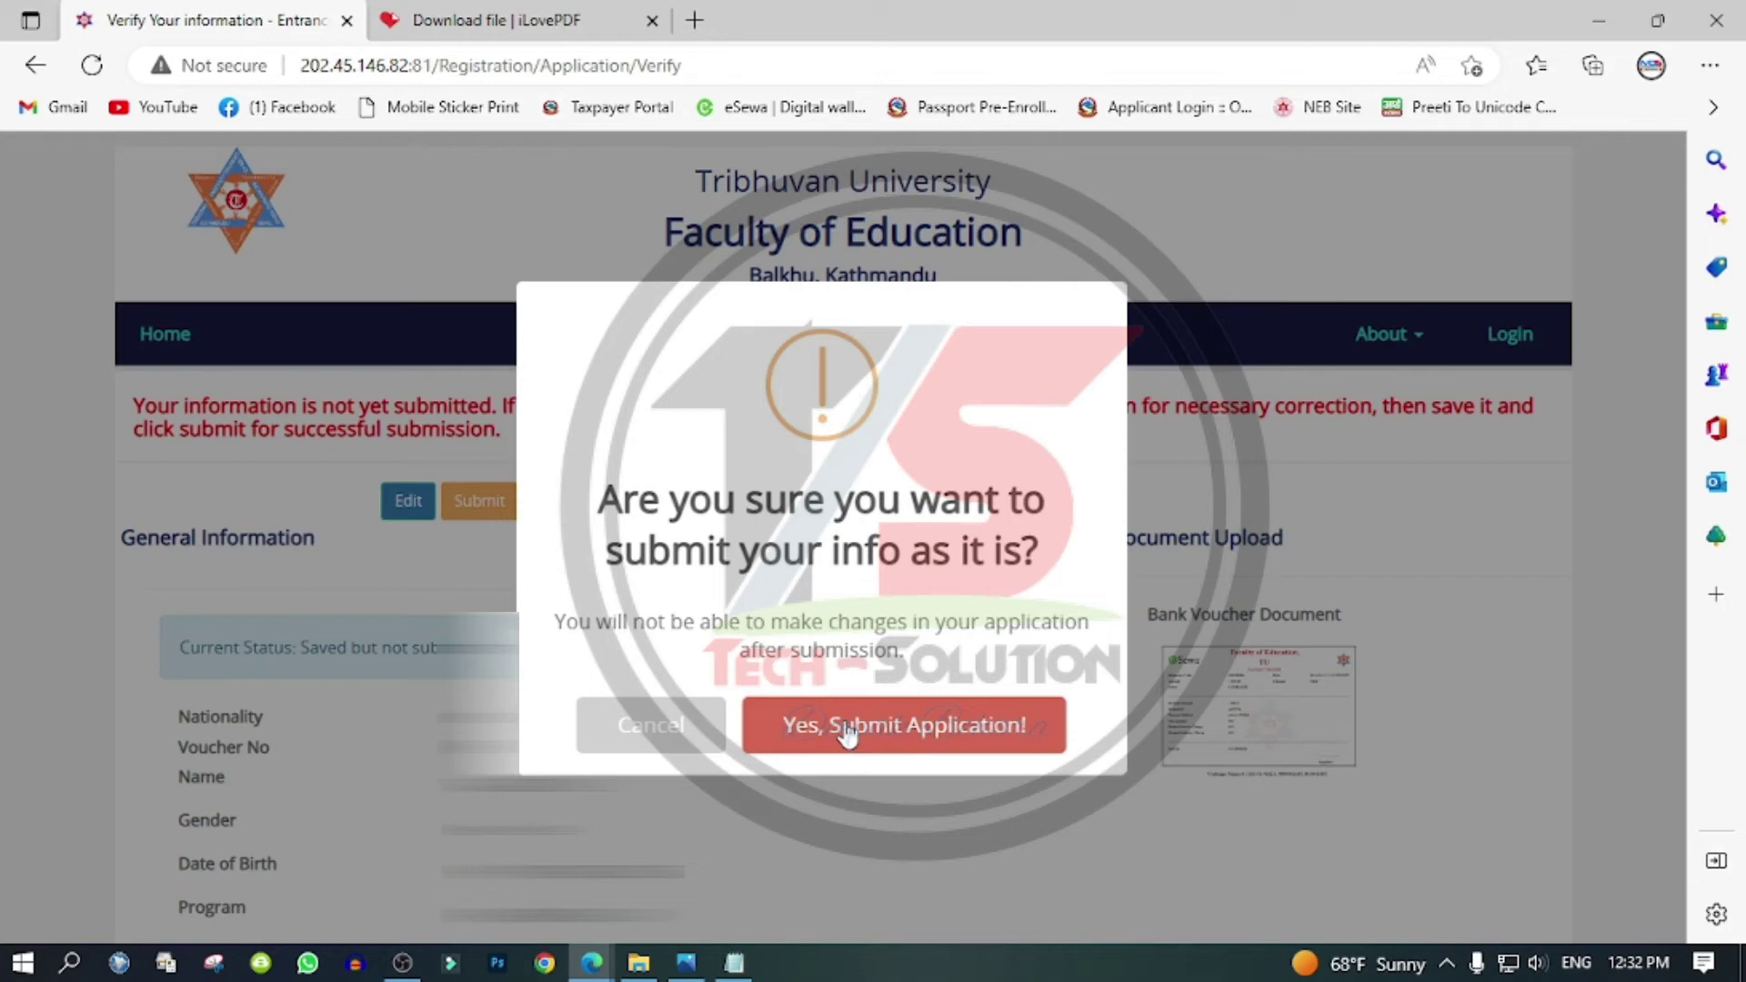
{"action": "left_click", "coordinate": [848, 734]}
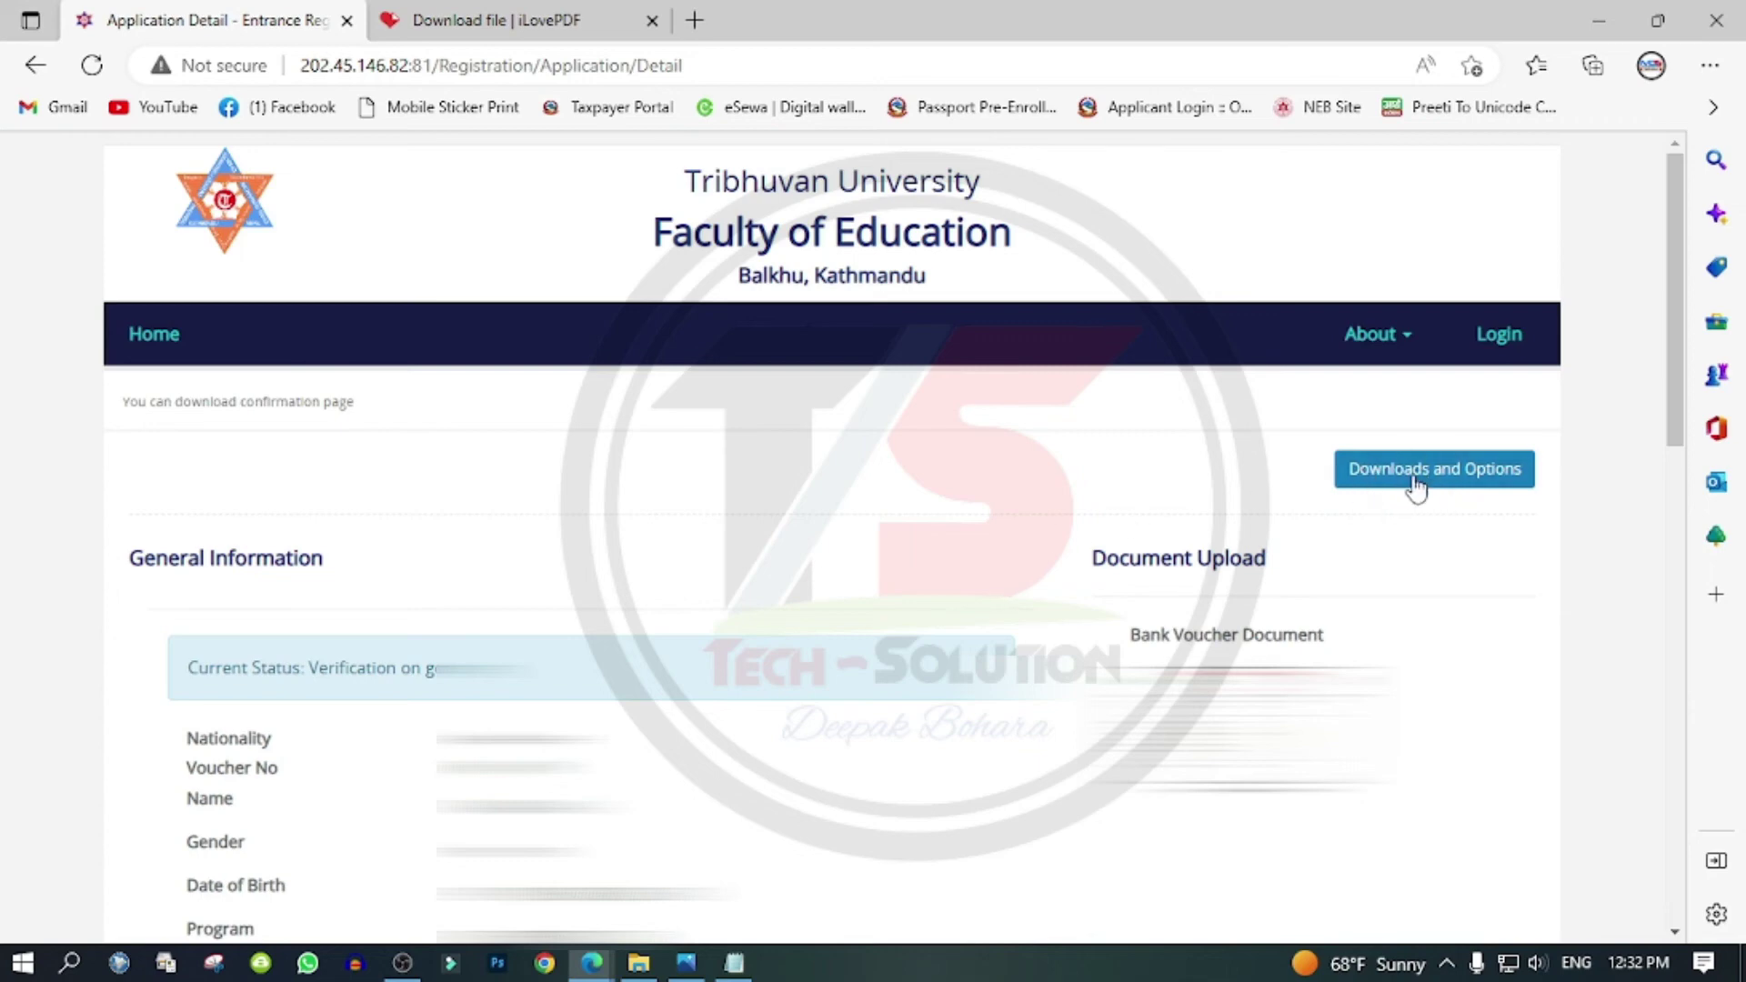
Download the confirmation page from Downloads and Options, save the PDF, and start printing.
{"action": "left_click", "coordinate": [1416, 486]}
{"action": "left_click", "coordinate": [1442, 533]}
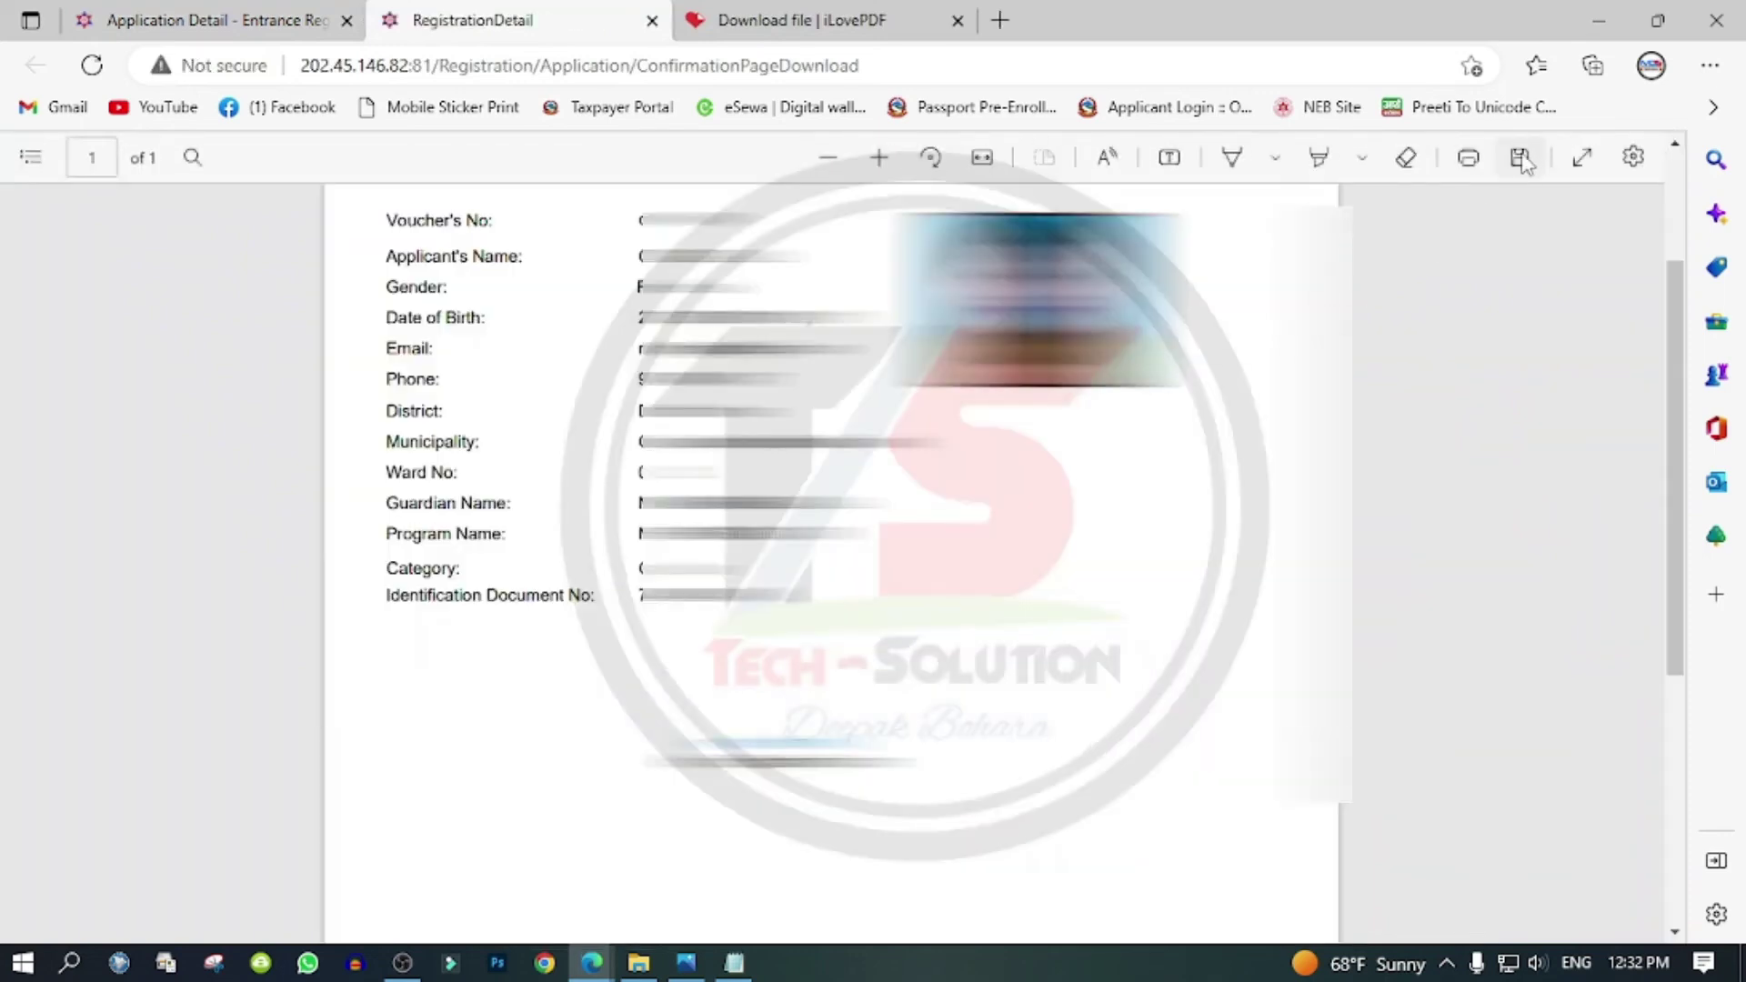
{"action": "left_click", "coordinate": [1519, 158]}
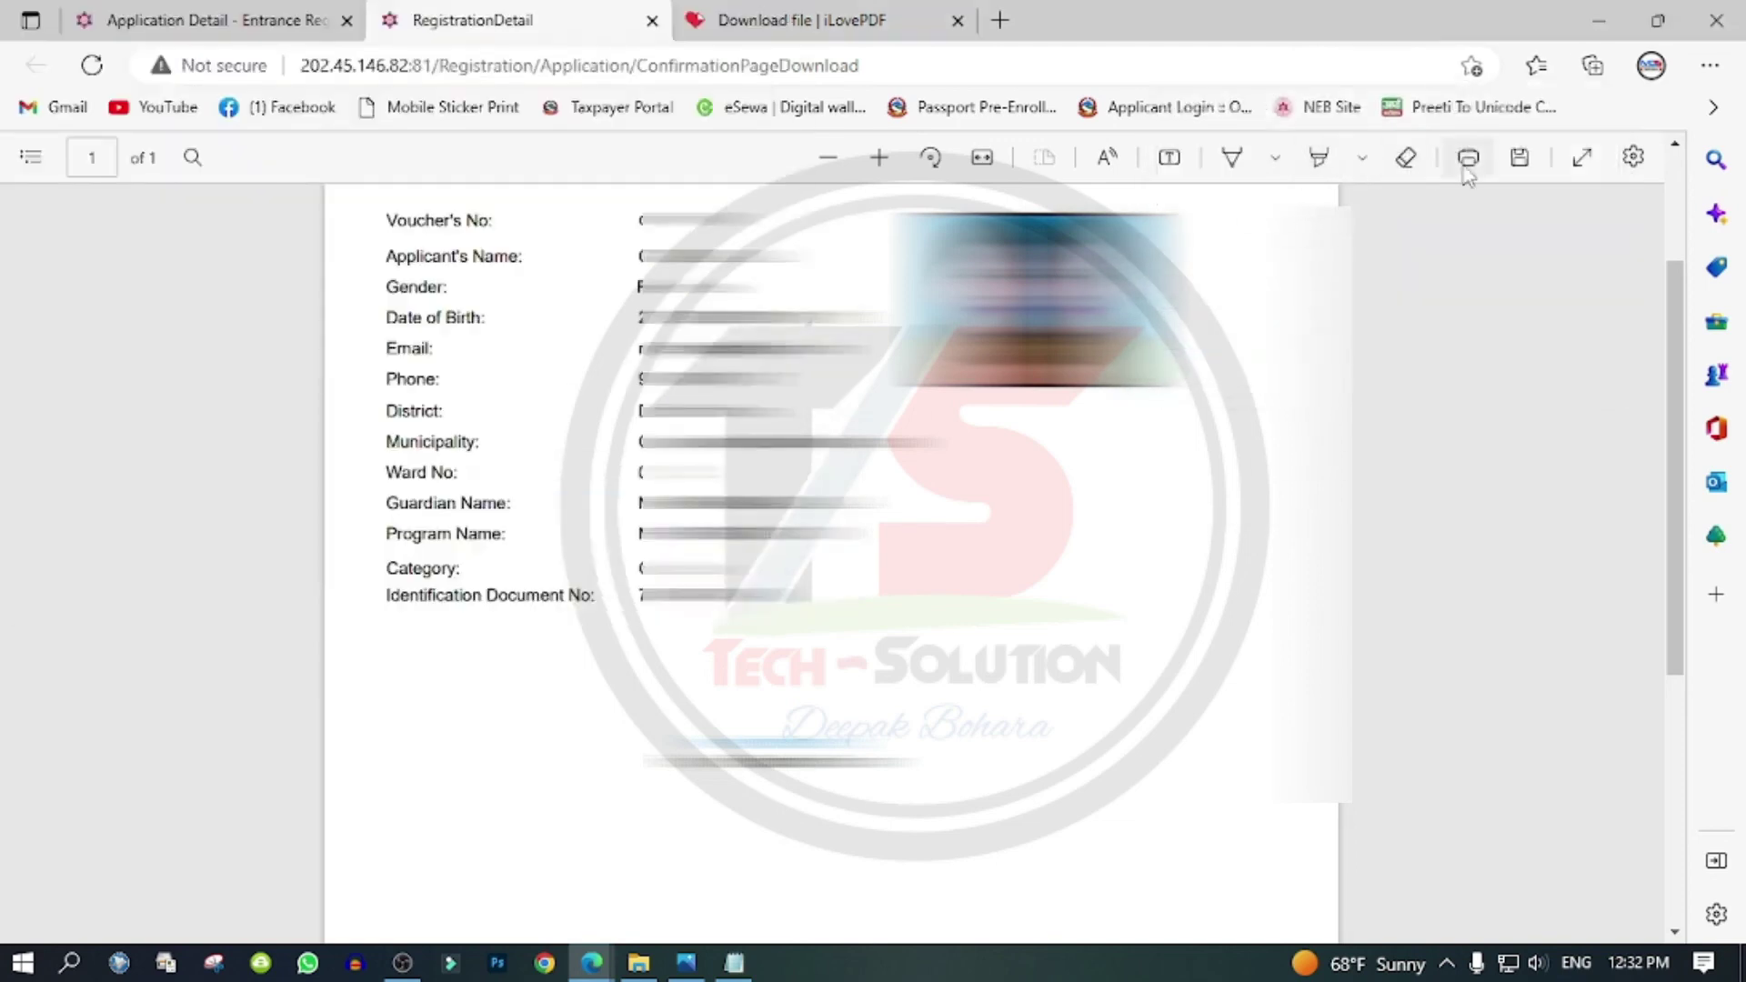
{"action": "left_click", "coordinate": [1467, 159]}
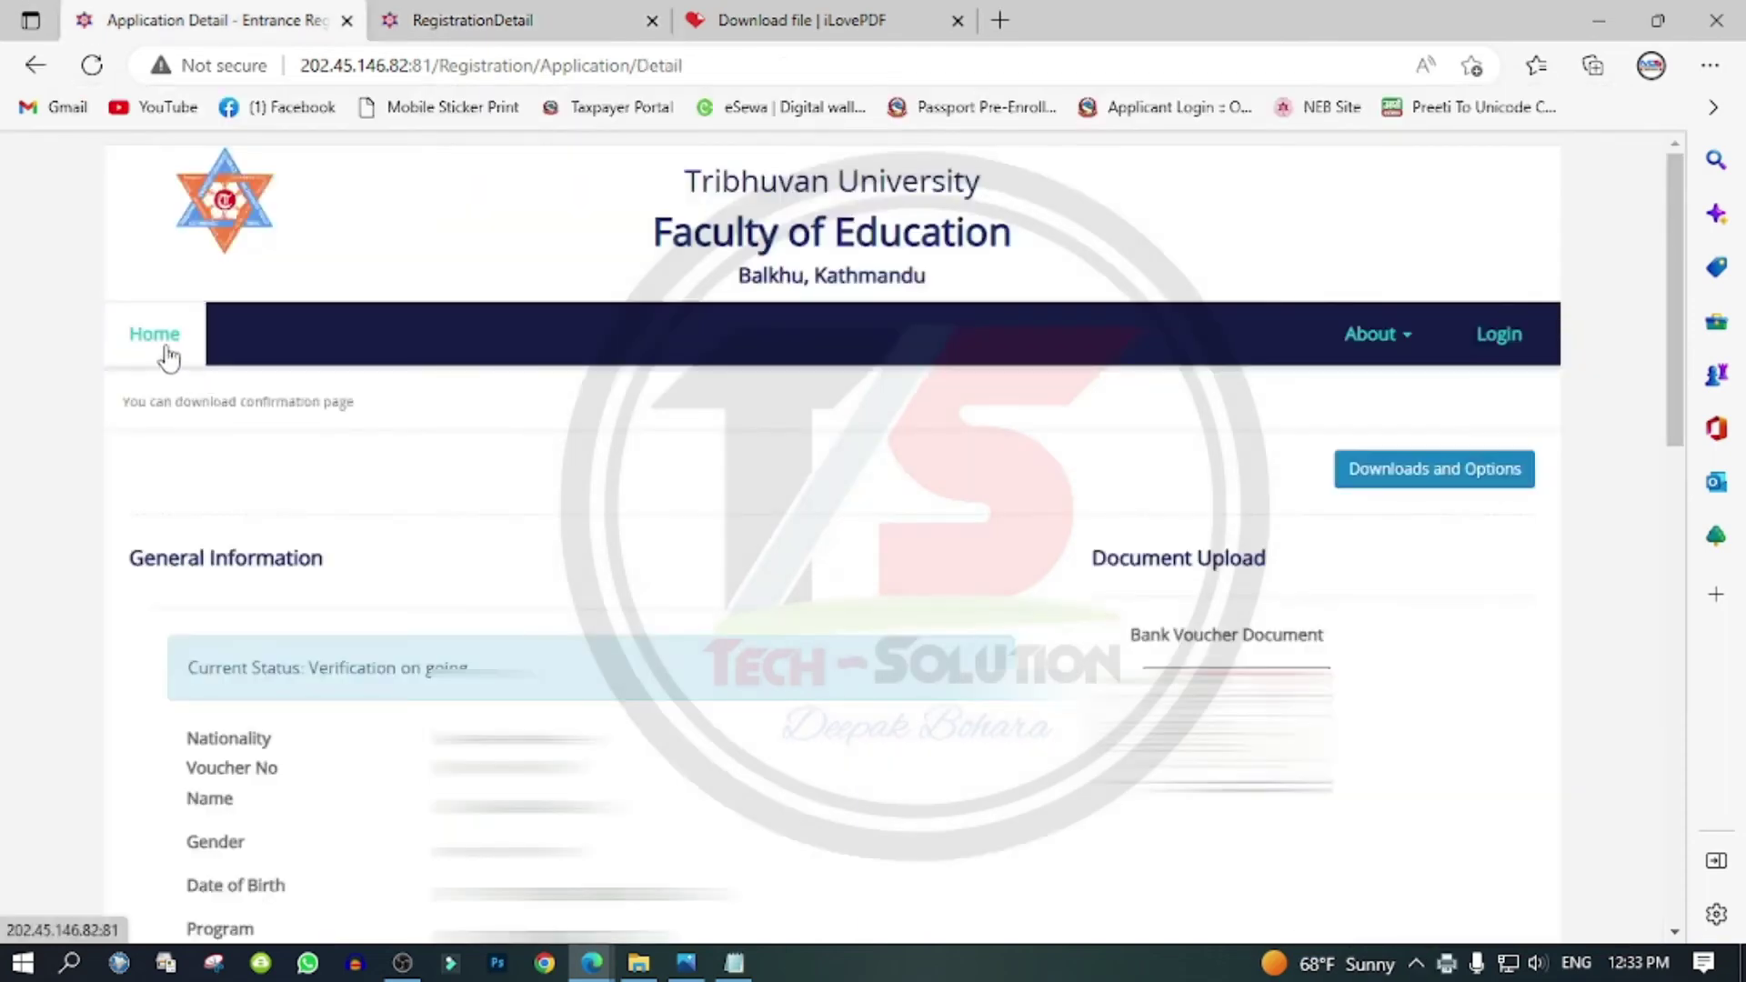
Return Home and open the 'Check your Status / Print Admit Card' status form.
{"action": "left_click", "coordinate": [166, 350]}
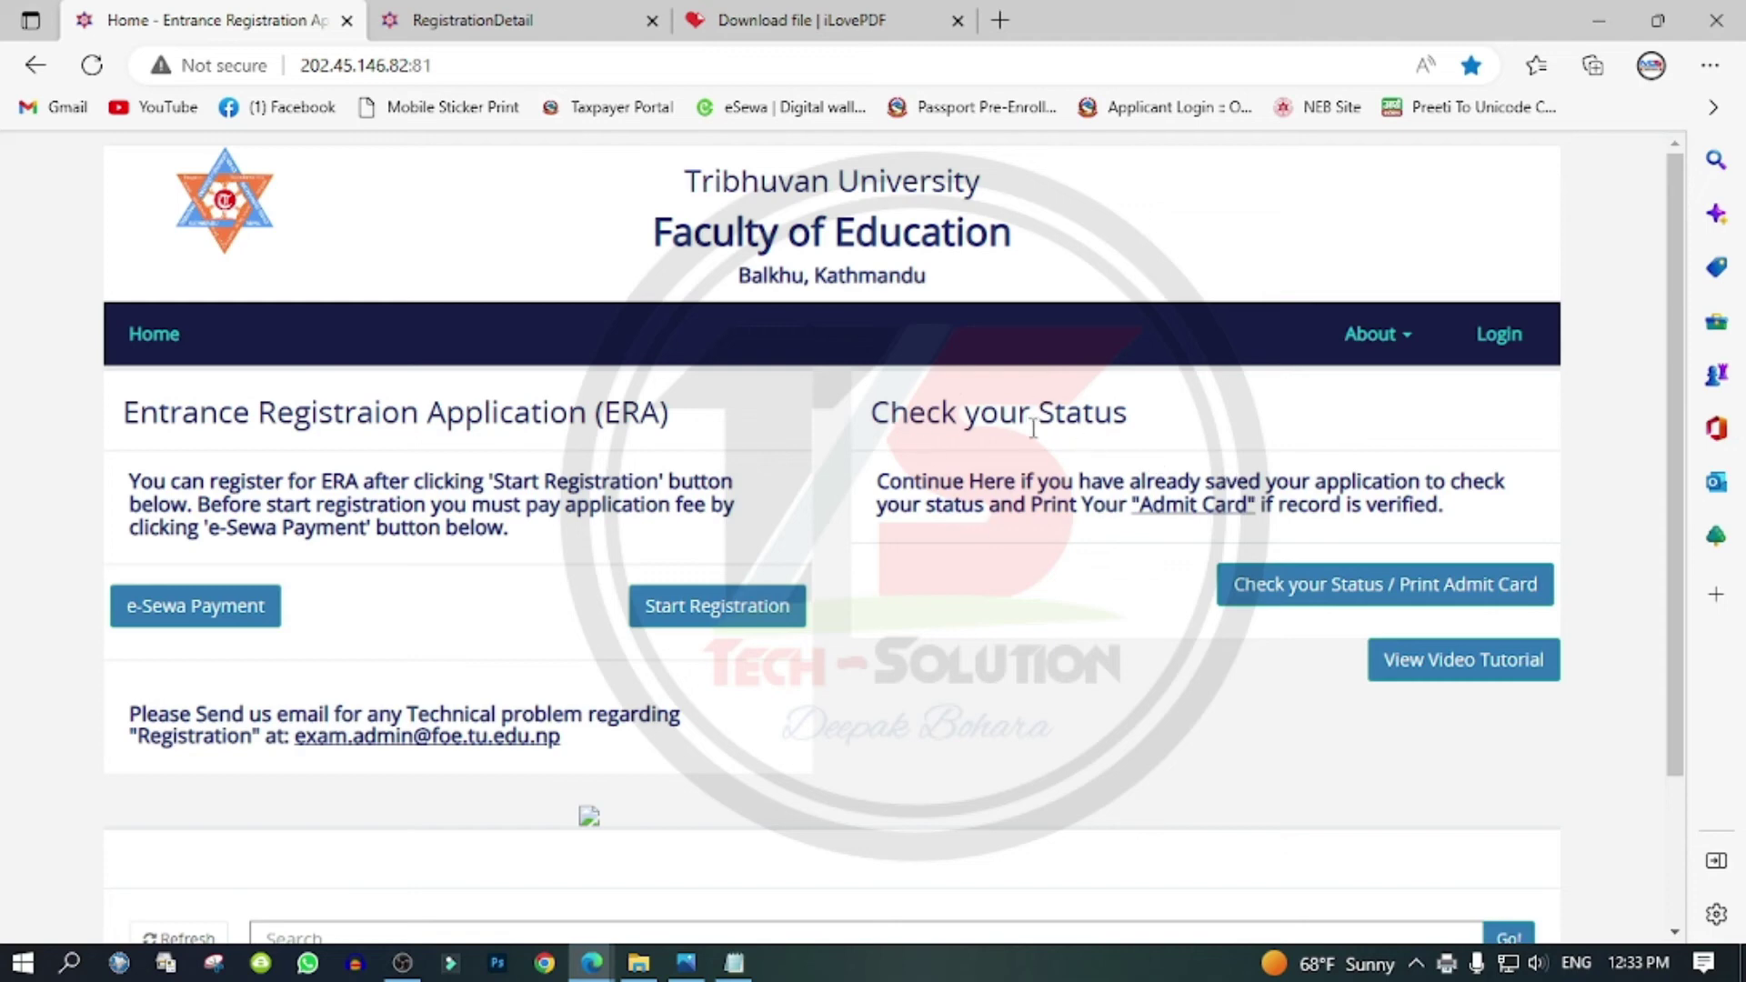
{"action": "left_click_drag", "start_coordinate": [865, 420], "coordinate": [1137, 417]}
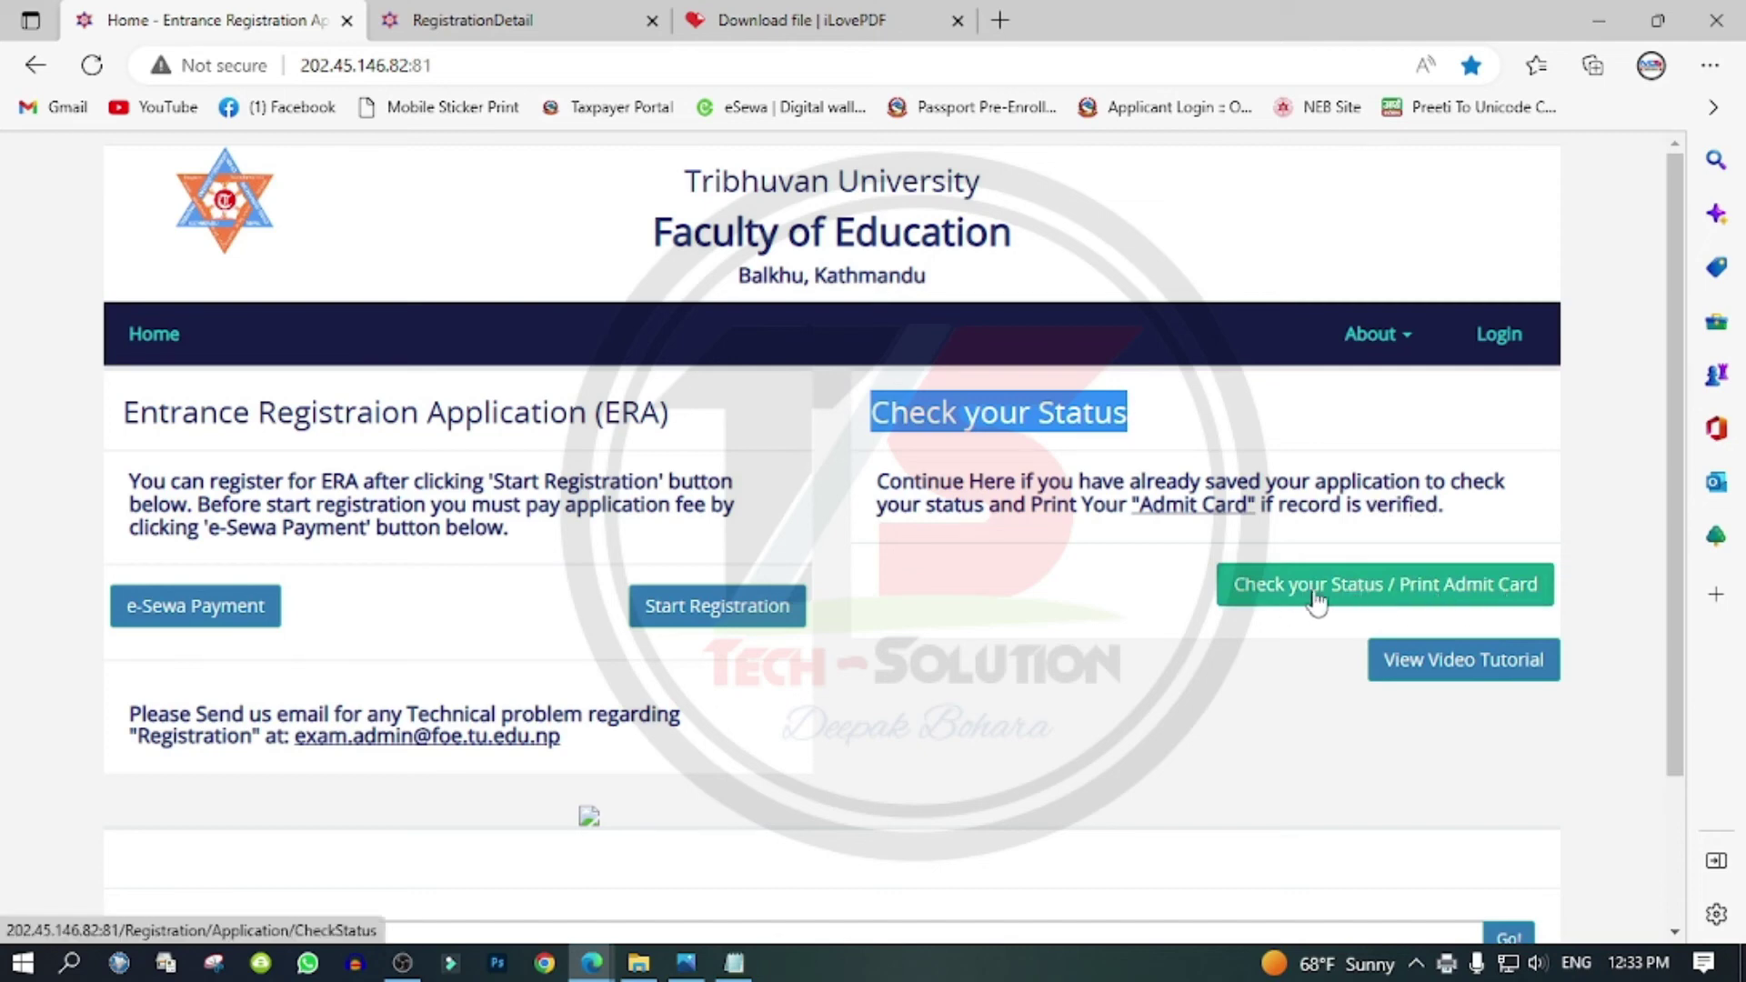
{"action": "left_click", "coordinate": [1375, 597]}
{"action": "scroll", "coordinate": [524, 565], "scroll_direction": "down", "scroll_amount": 1}
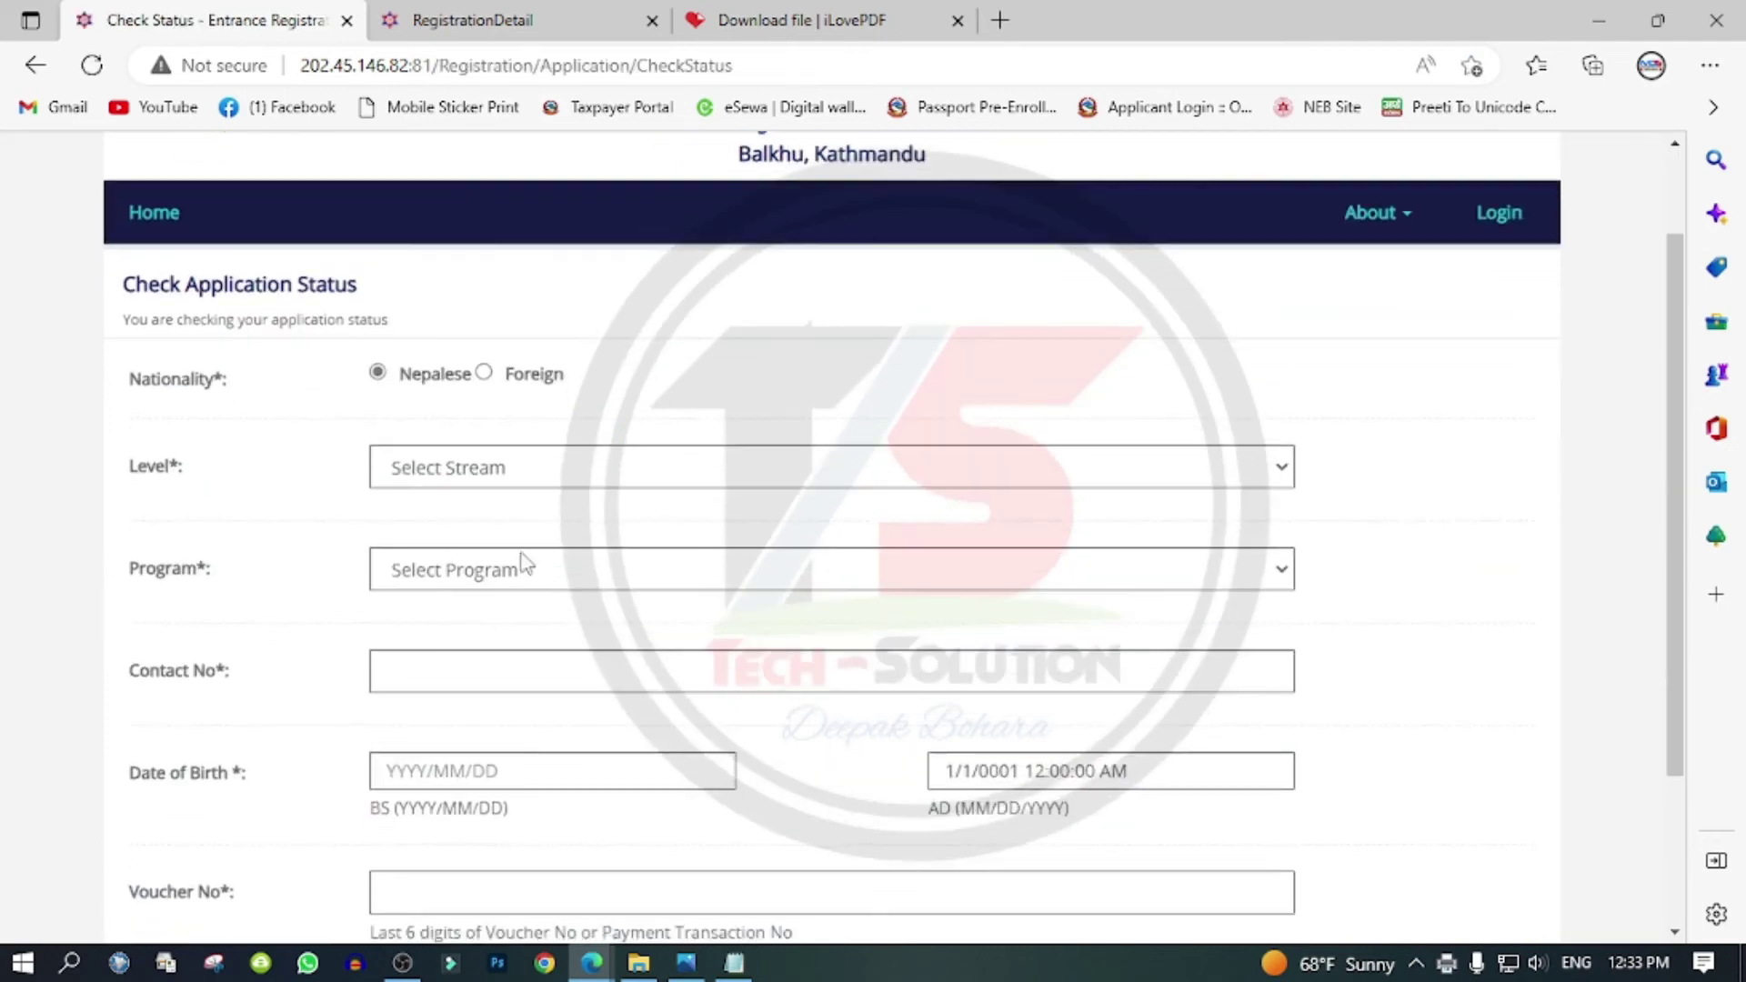
Set the status search Level to Master and Program to NEPALI EDUCATION.
{"action": "left_click", "coordinate": [440, 479]}
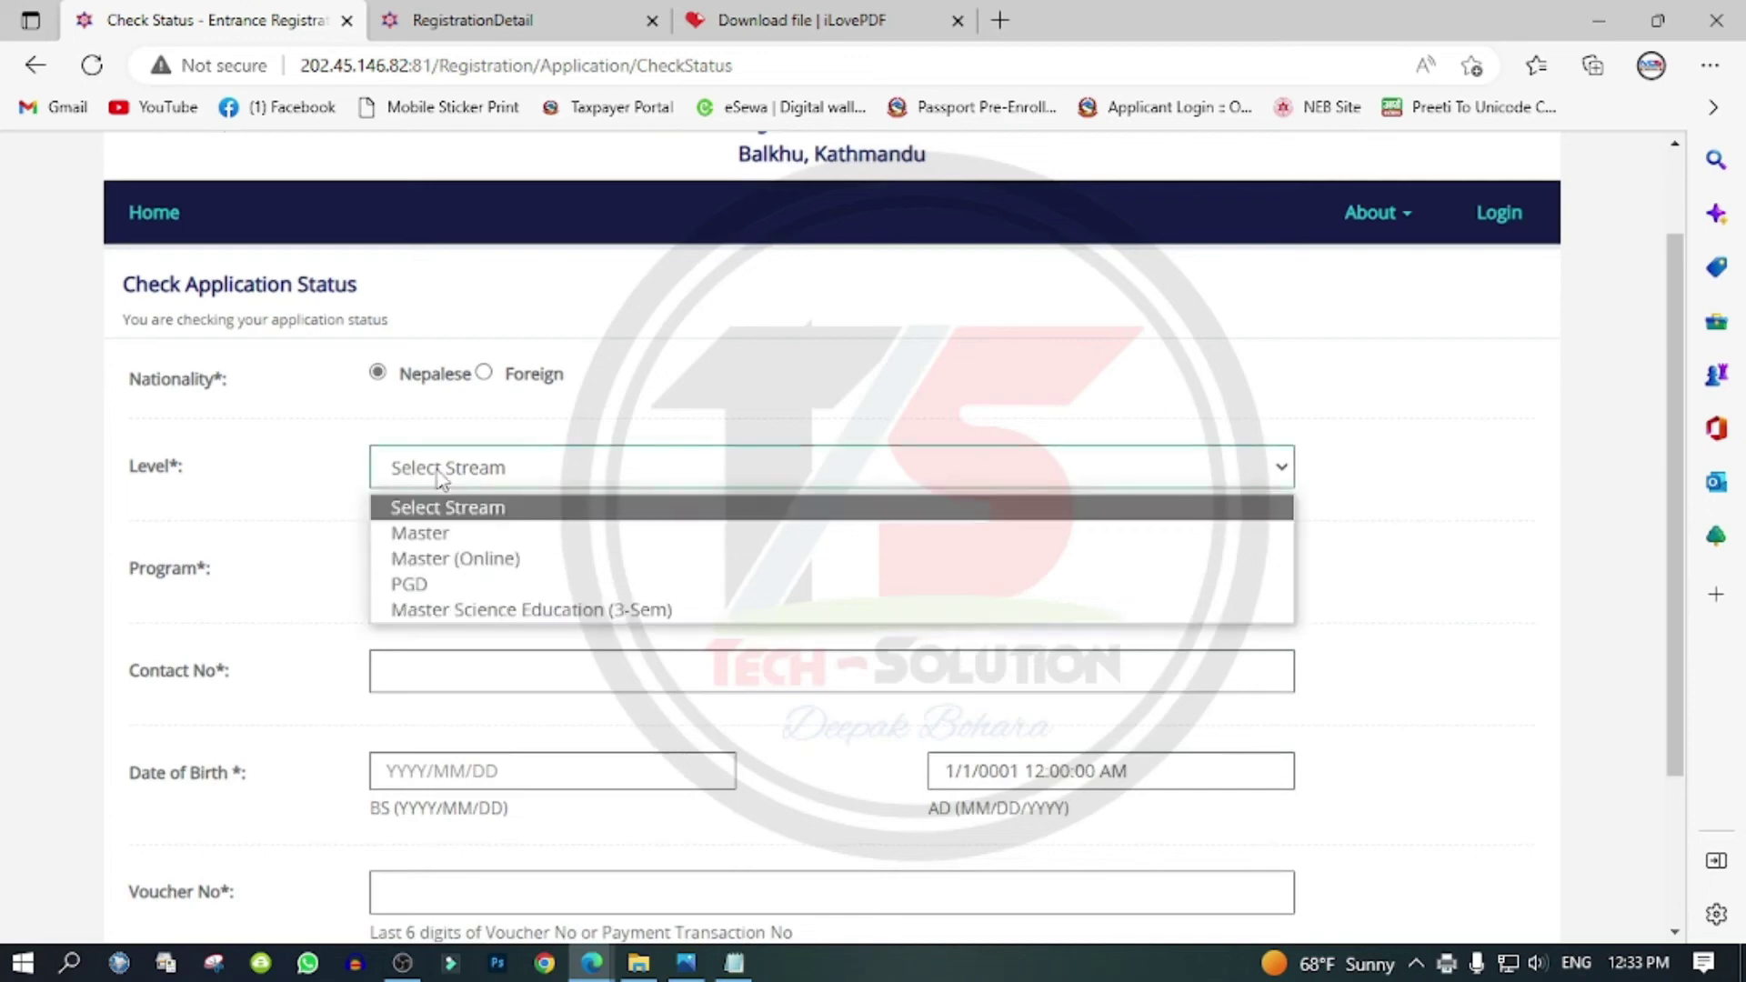
{"action": "left_click", "coordinate": [440, 534]}
{"action": "left_click", "coordinate": [425, 574]}
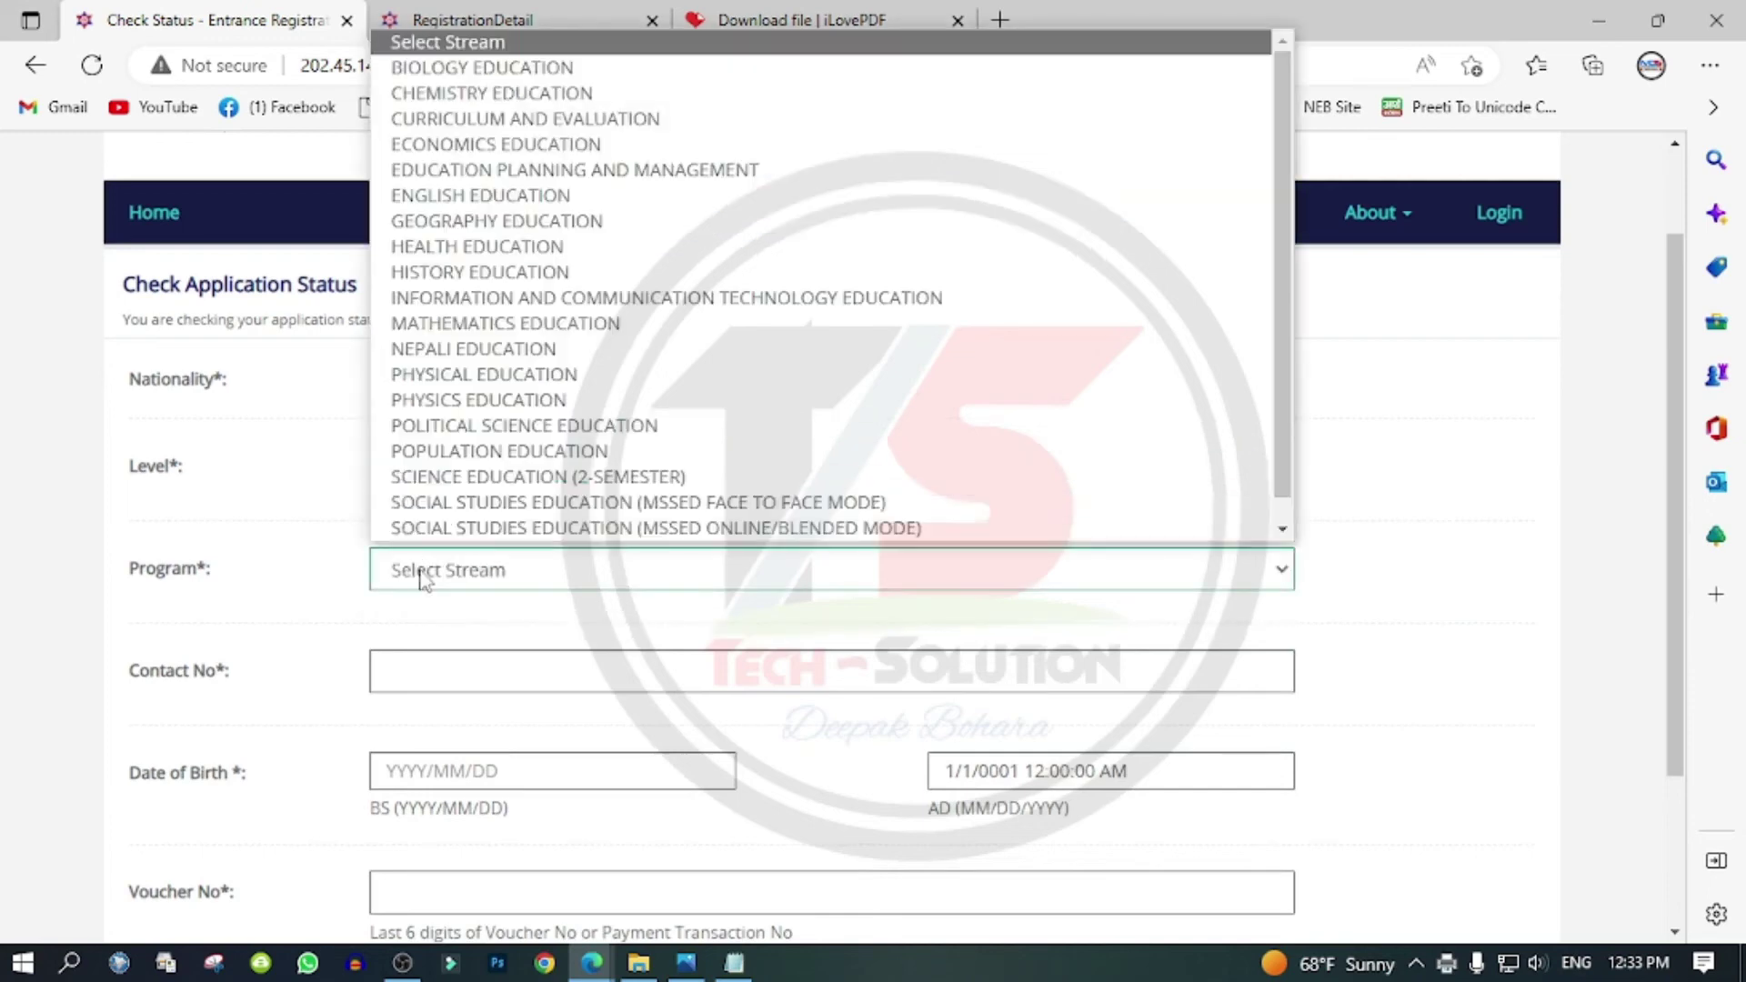
{"action": "left_click", "coordinate": [428, 348]}
{"action": "scroll", "coordinate": [479, 509], "scroll_direction": "down", "scroll_amount": 2}
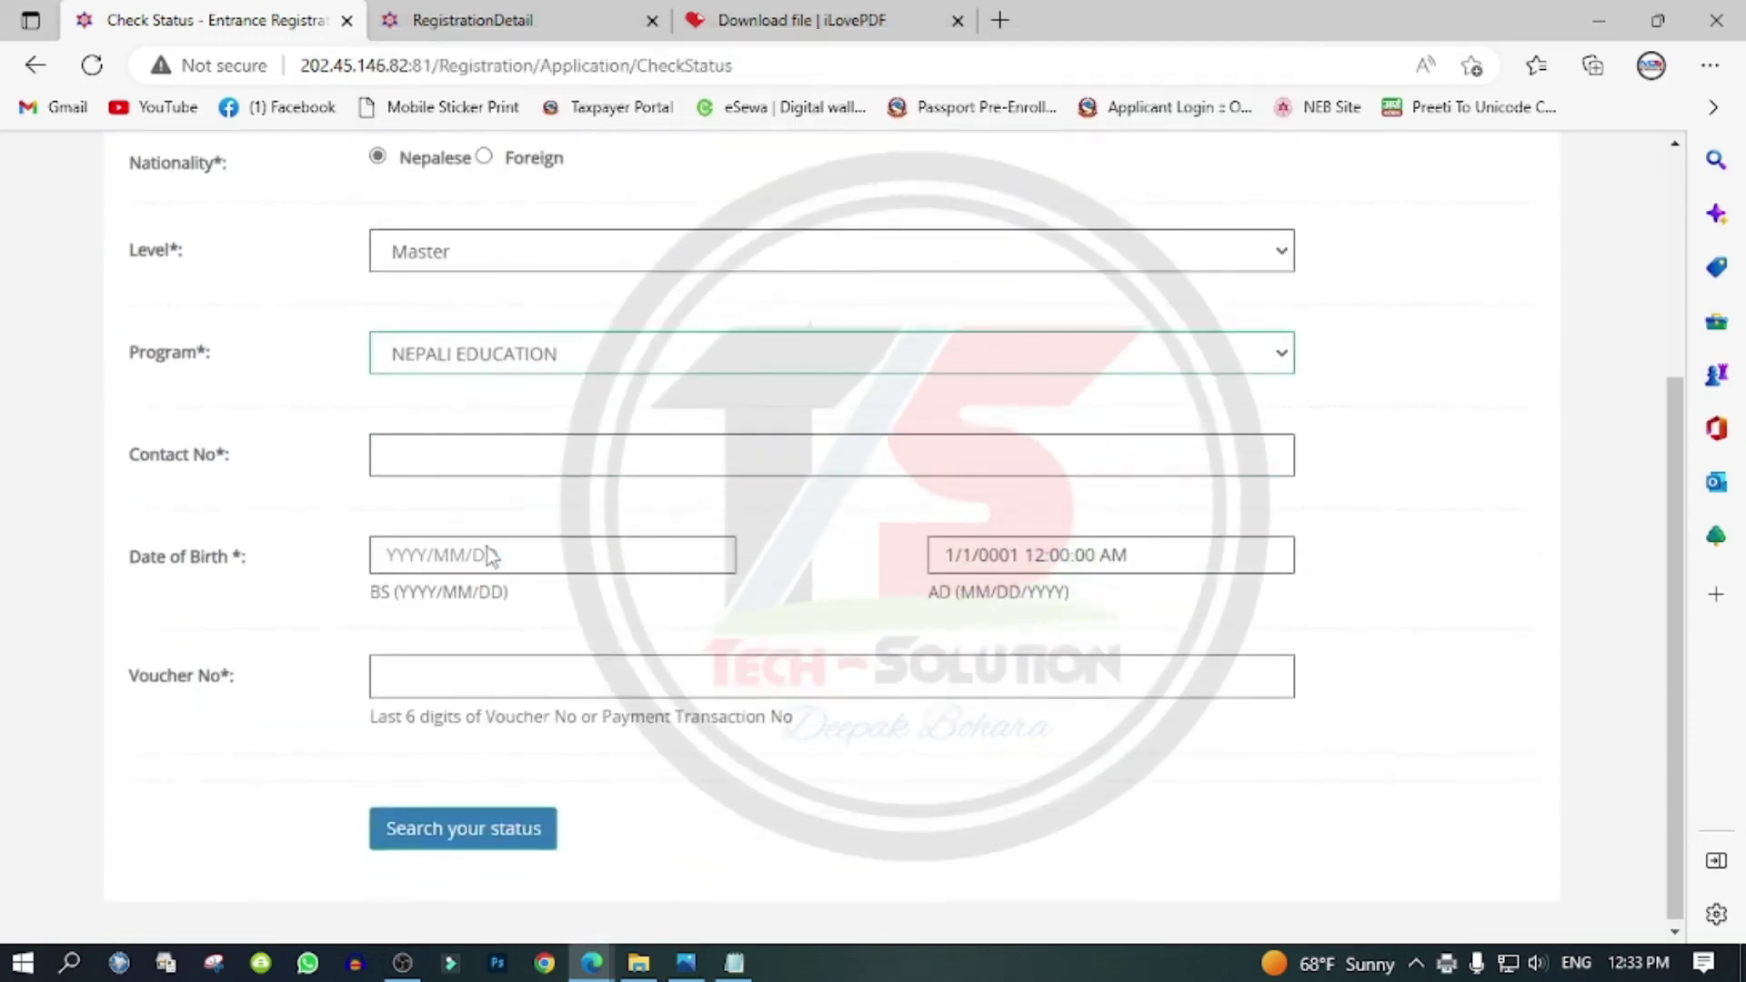
Enter the applicant's contact number and run 'Search your status'.
{"action": "left_click", "coordinate": [424, 450]}
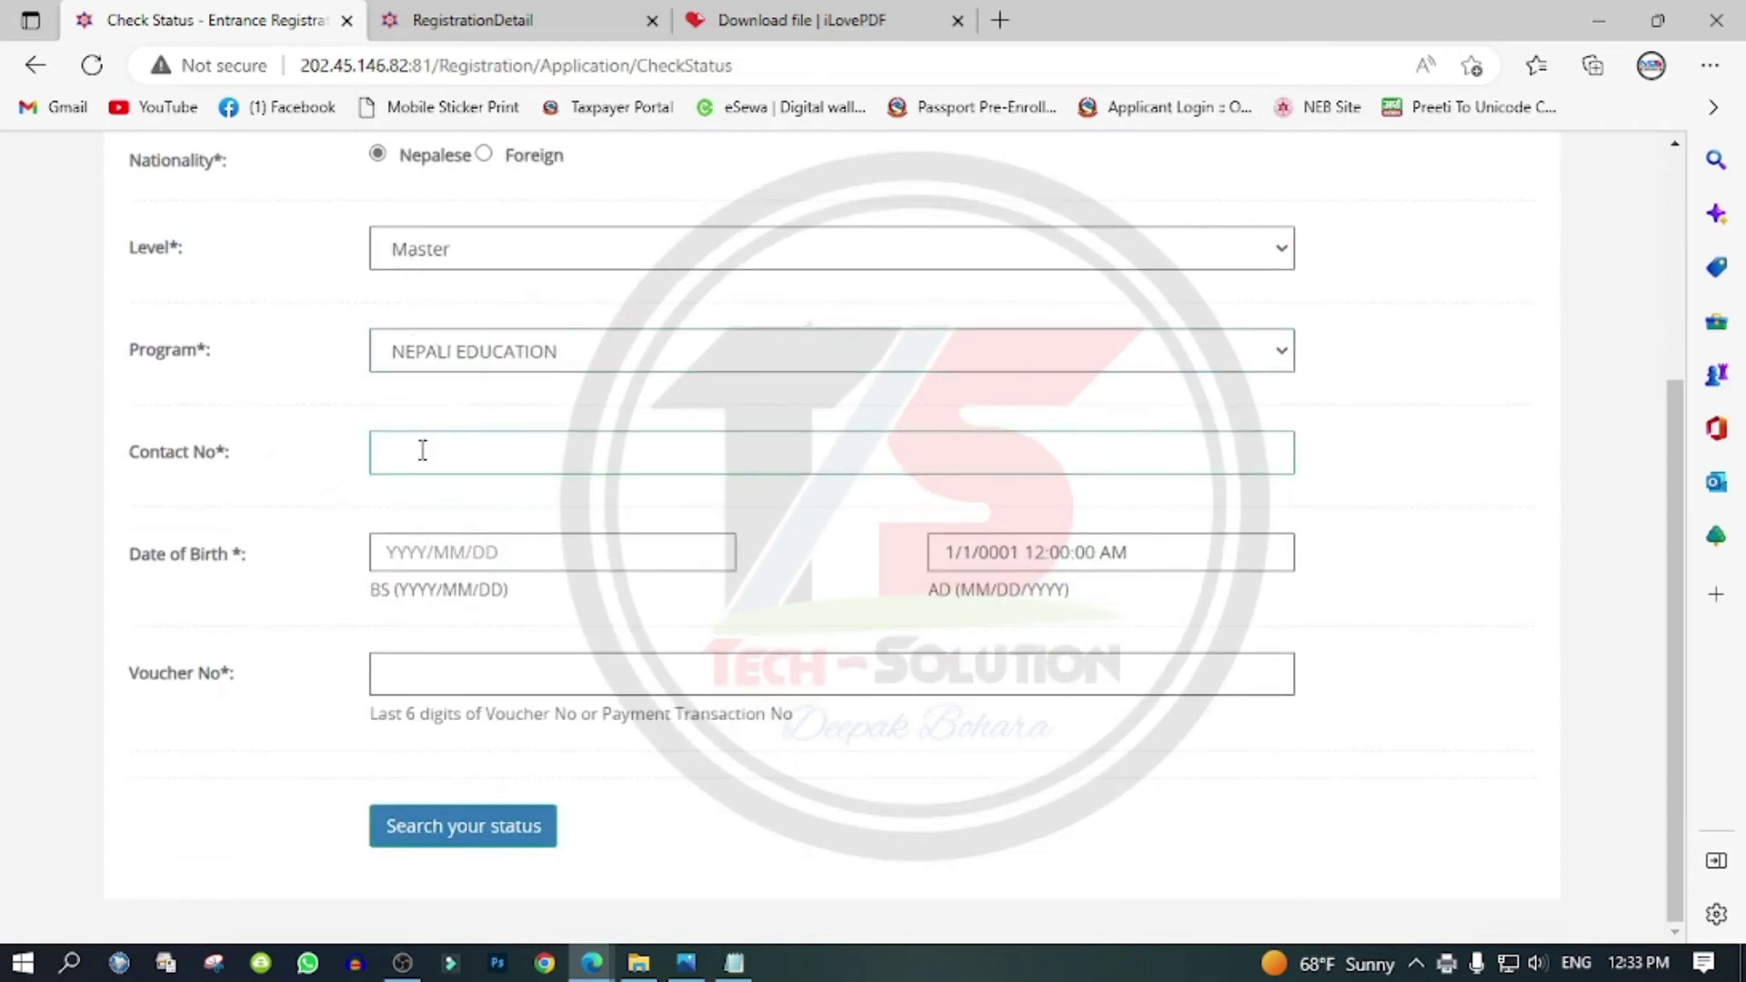
{"action": "type", "text": "9"}
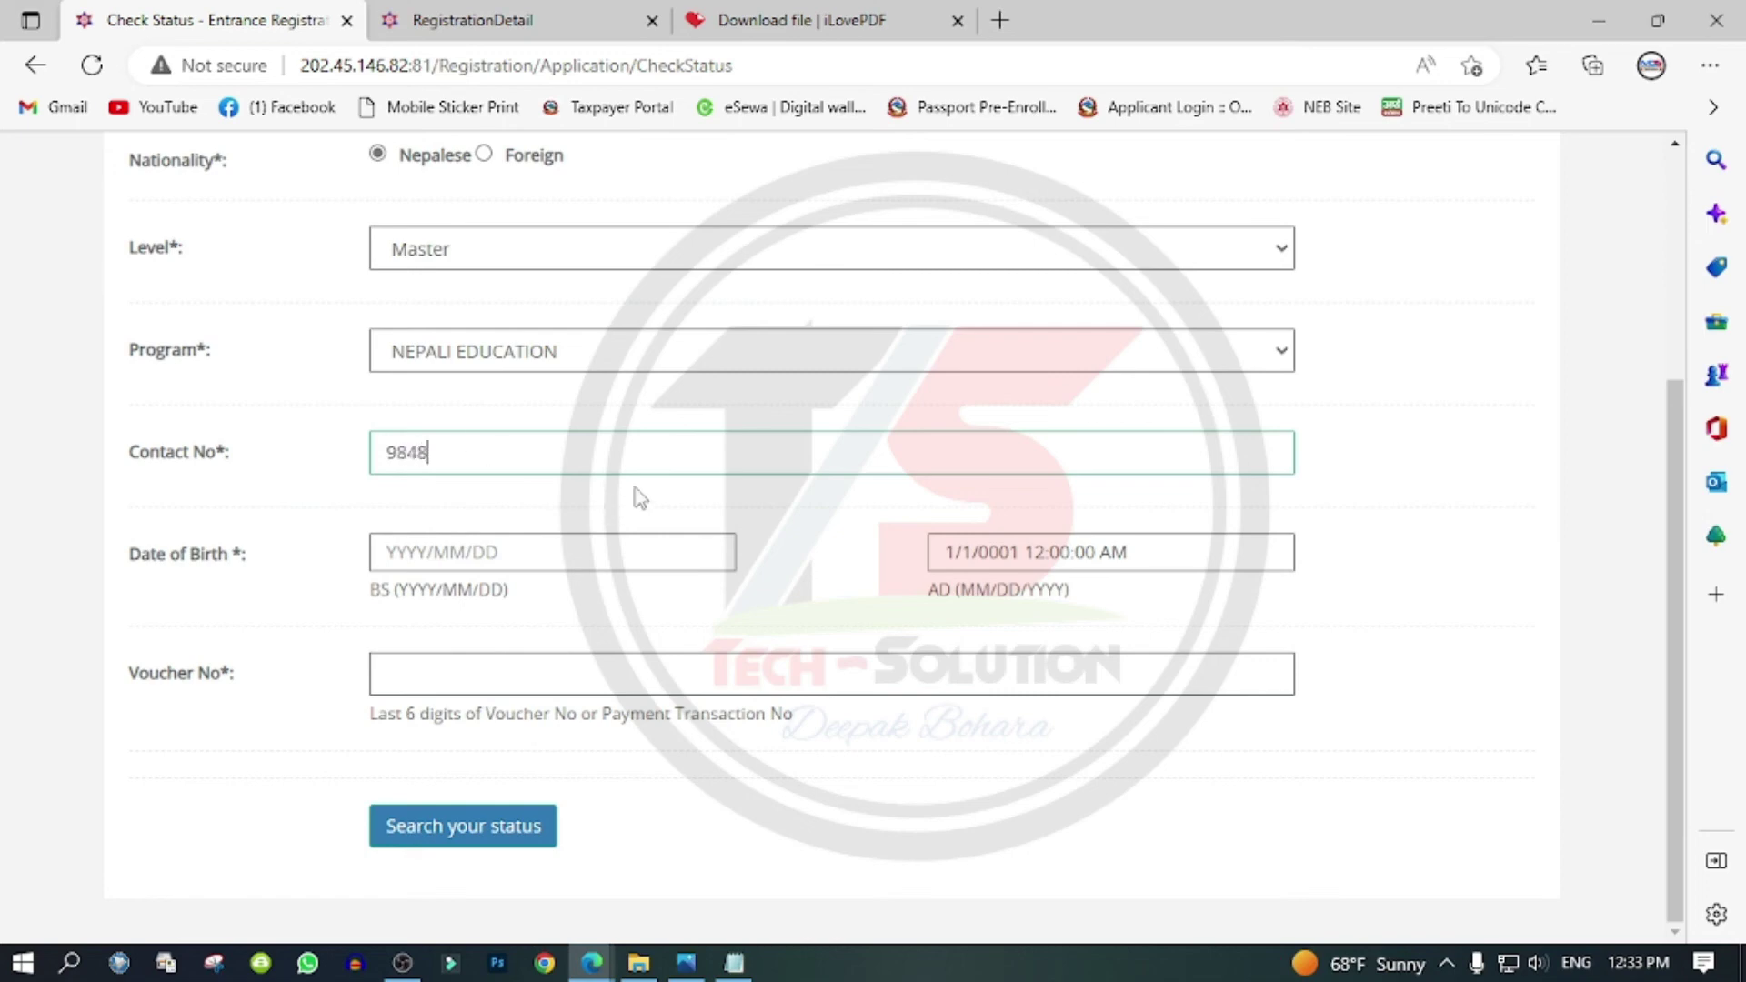
{"action": "type", "text": "848*****"}
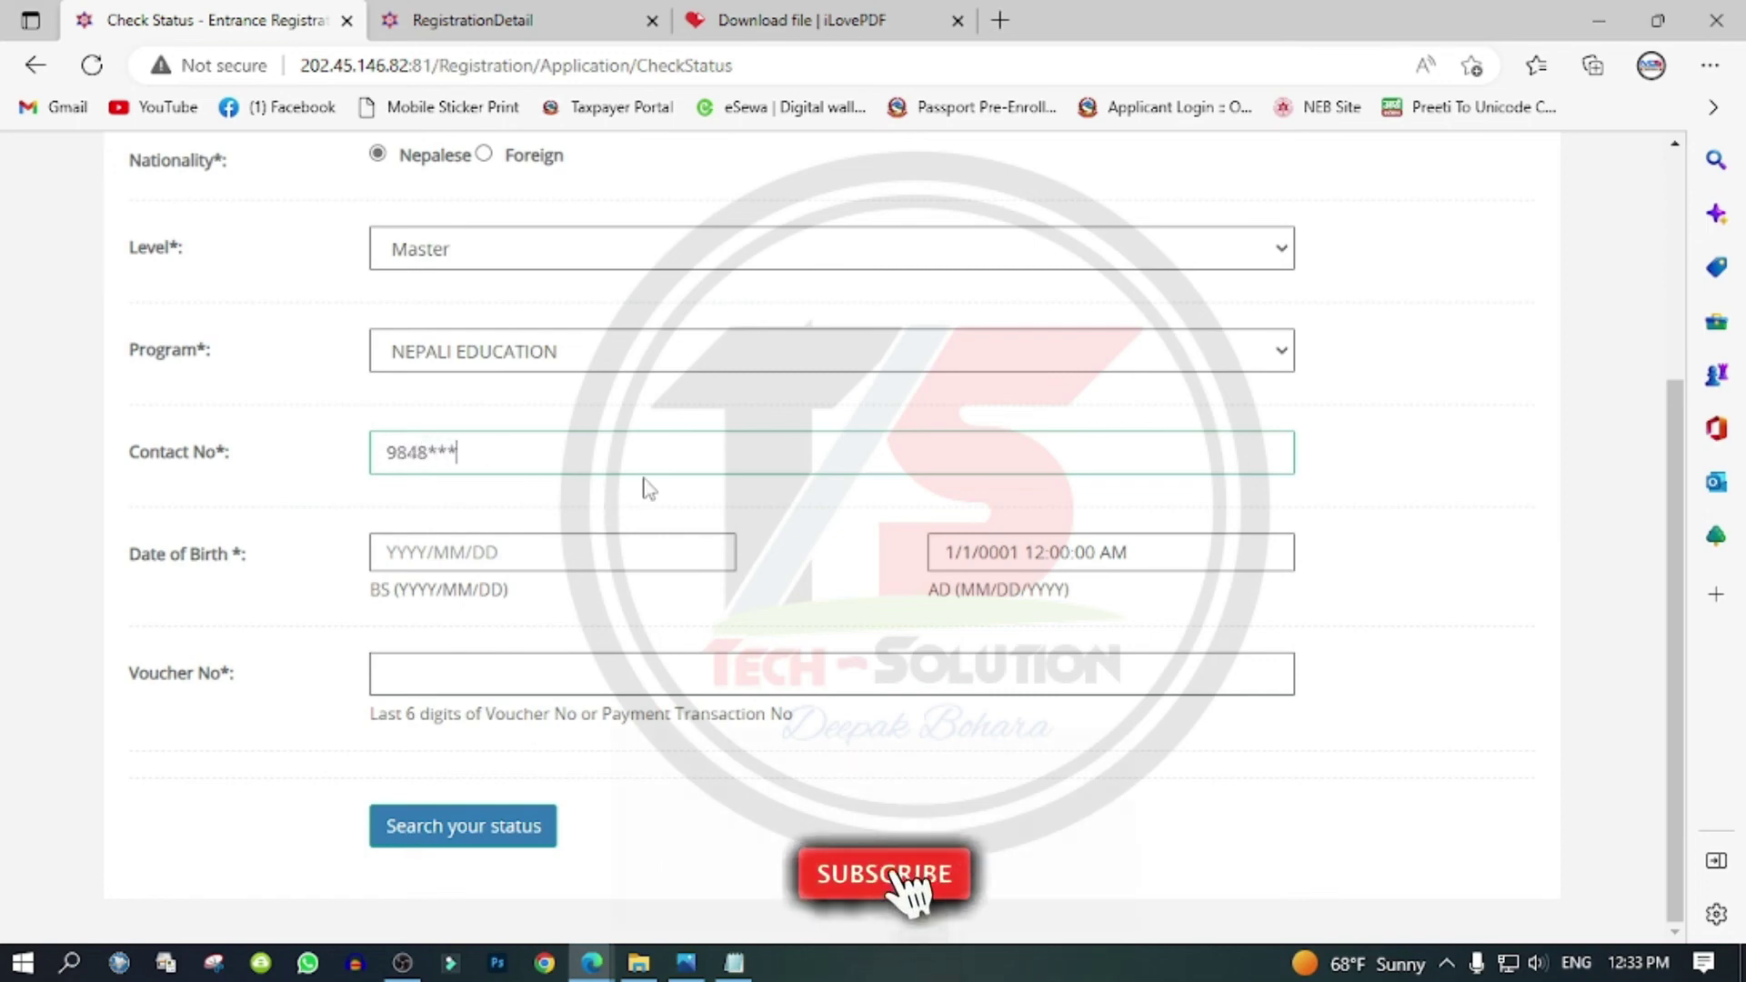
{"action": "left_click", "coordinate": [394, 550]}
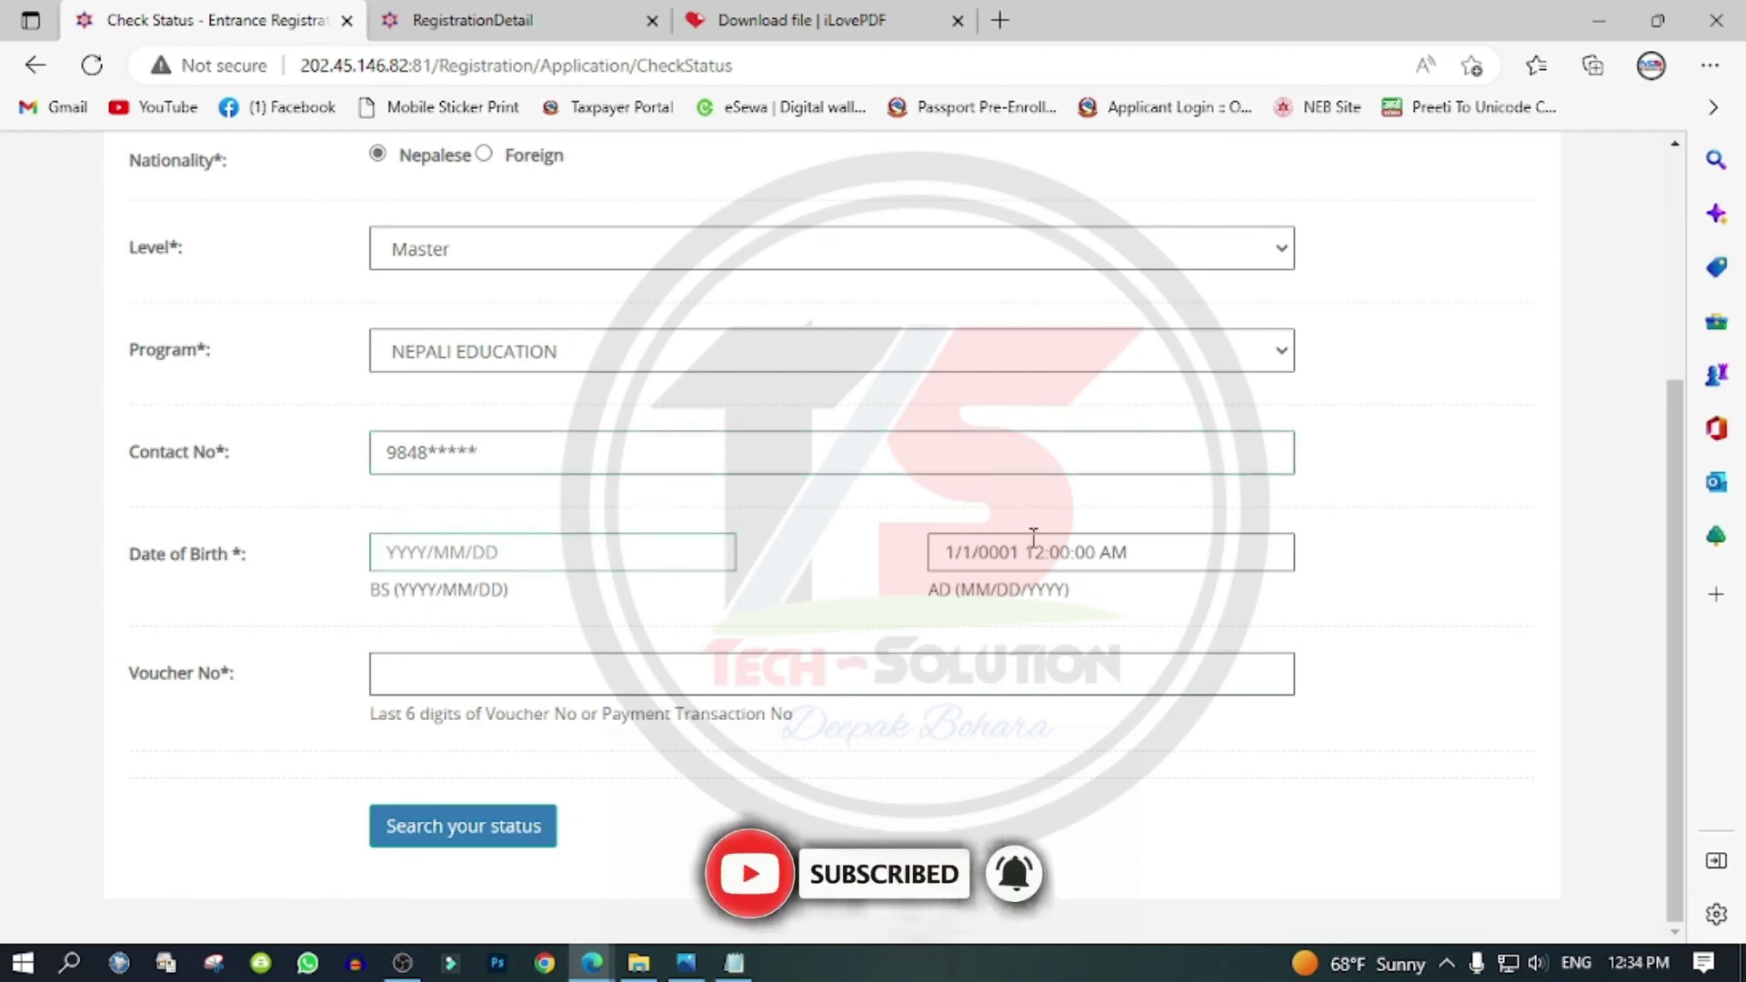
{"action": "left_click", "coordinate": [440, 681]}
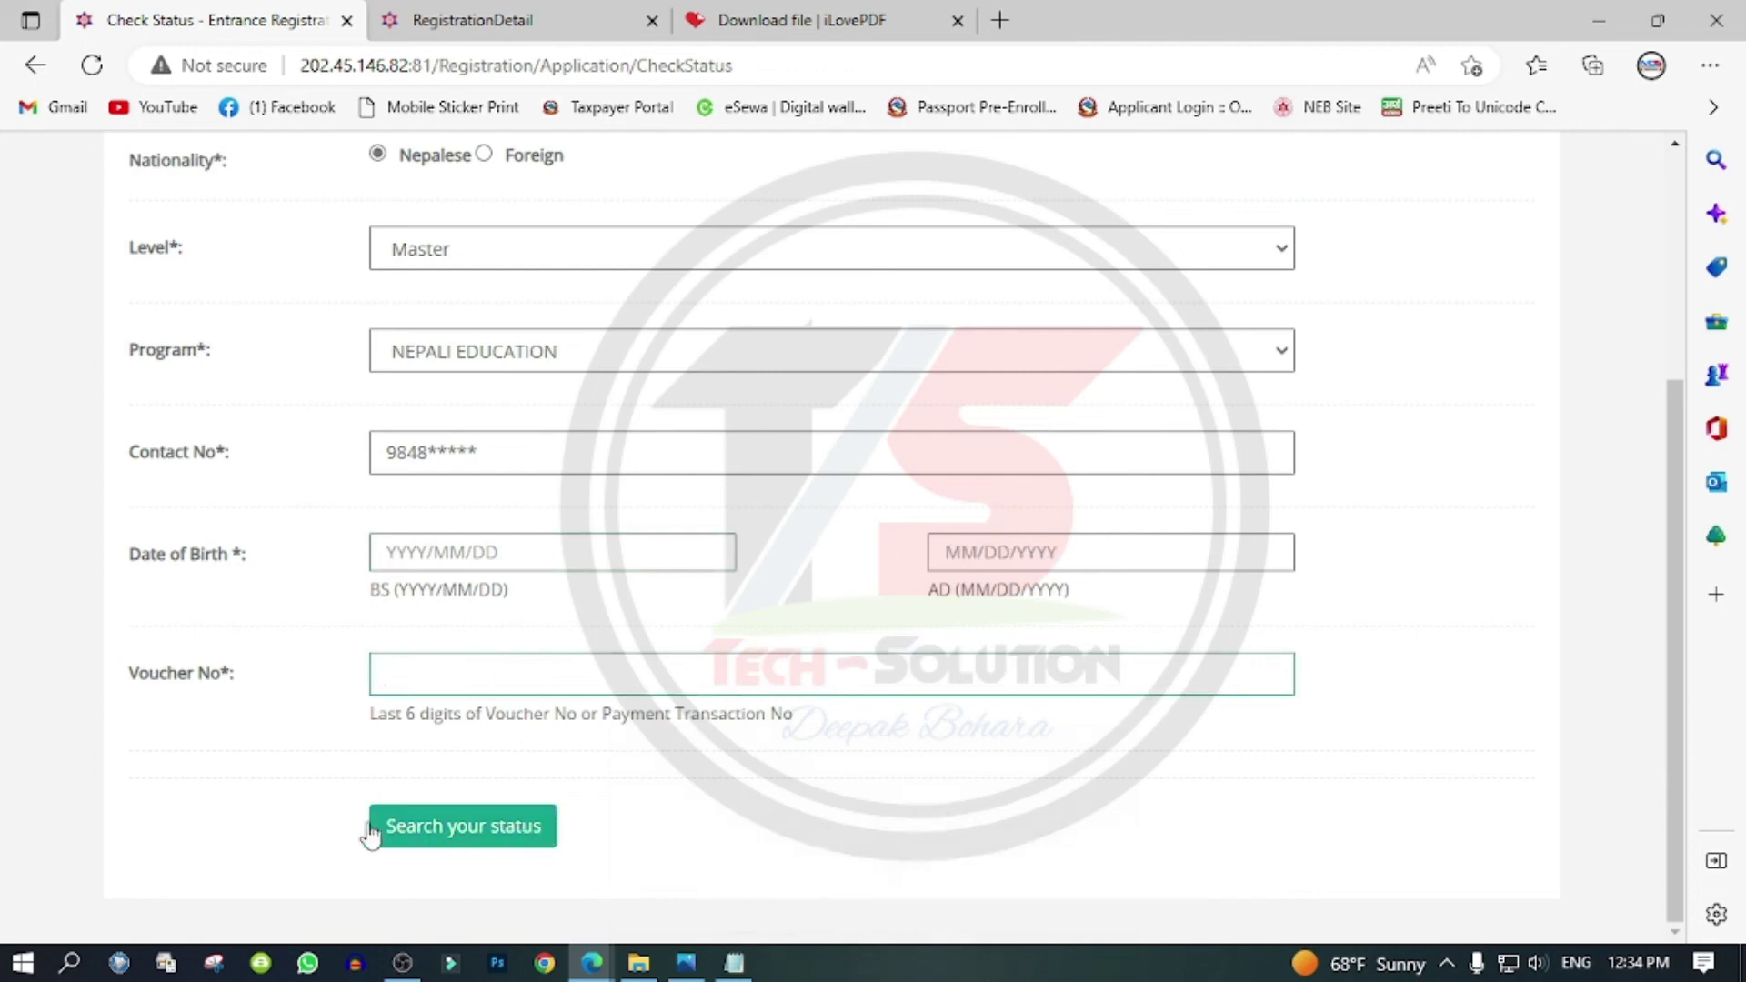
{"action": "left_click", "coordinate": [471, 829]}
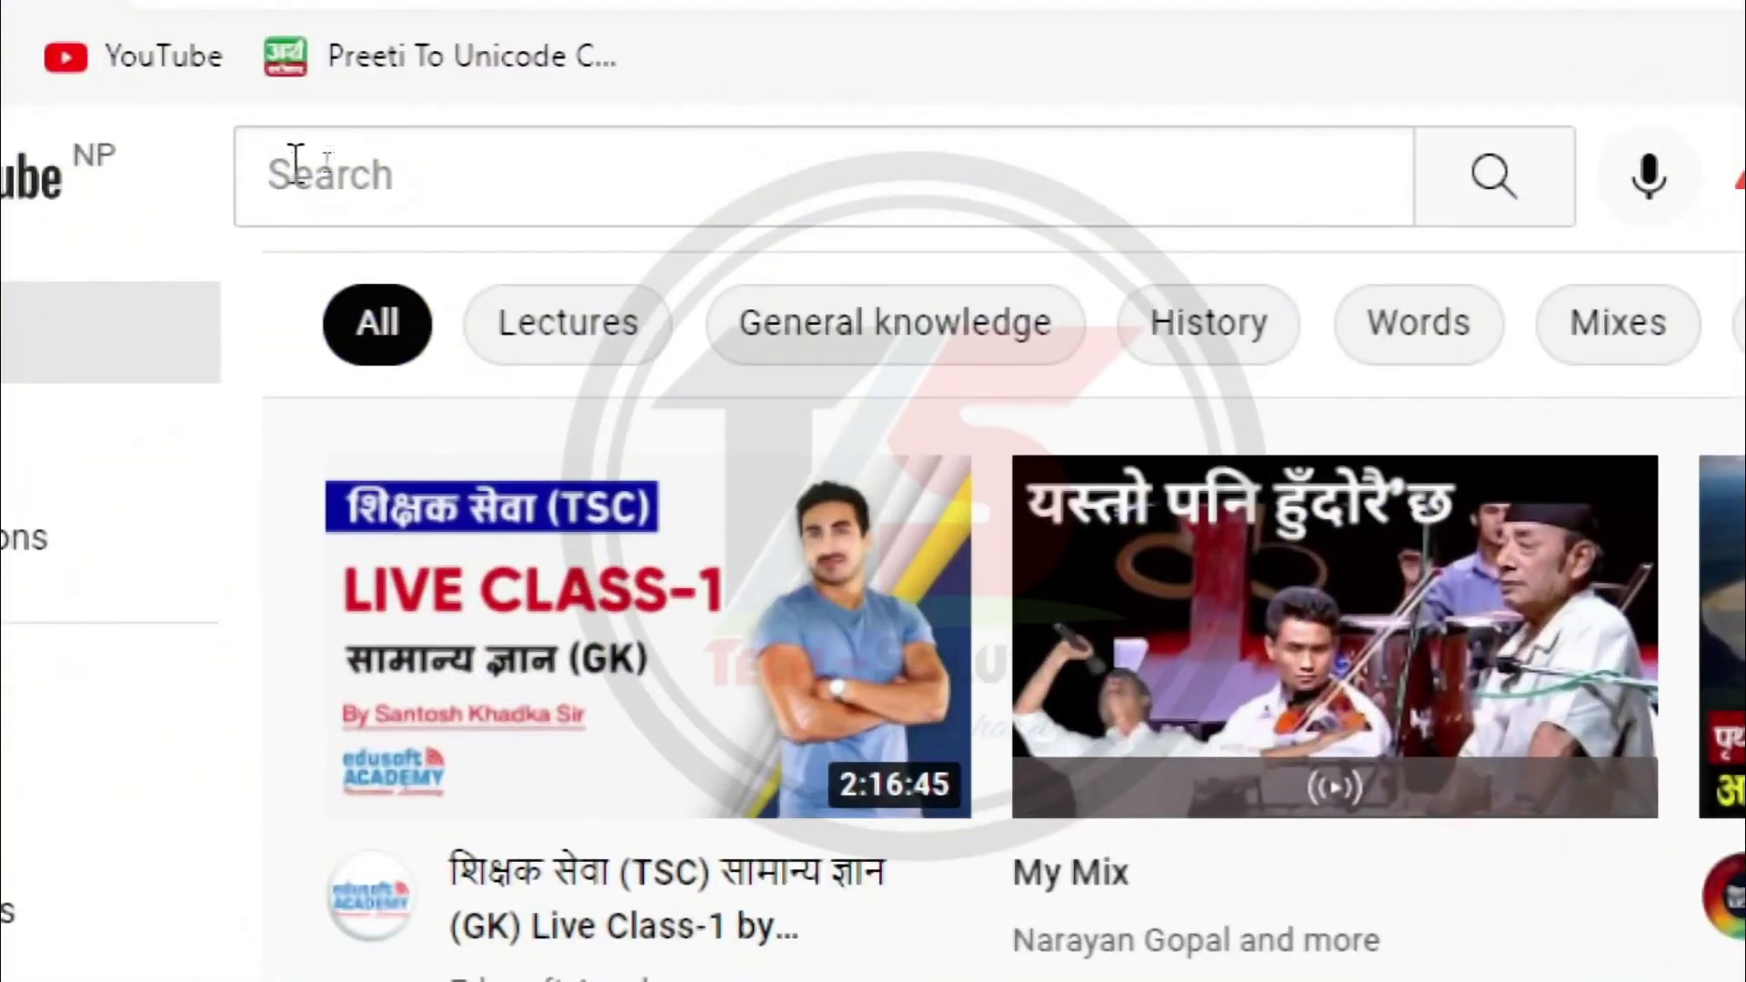
Search 'tech solution deepak bohara' and open the Tech-Solution channel's videos page.
{"action": "left_click", "coordinate": [338, 167]}
{"action": "type", "text": "tech so"}
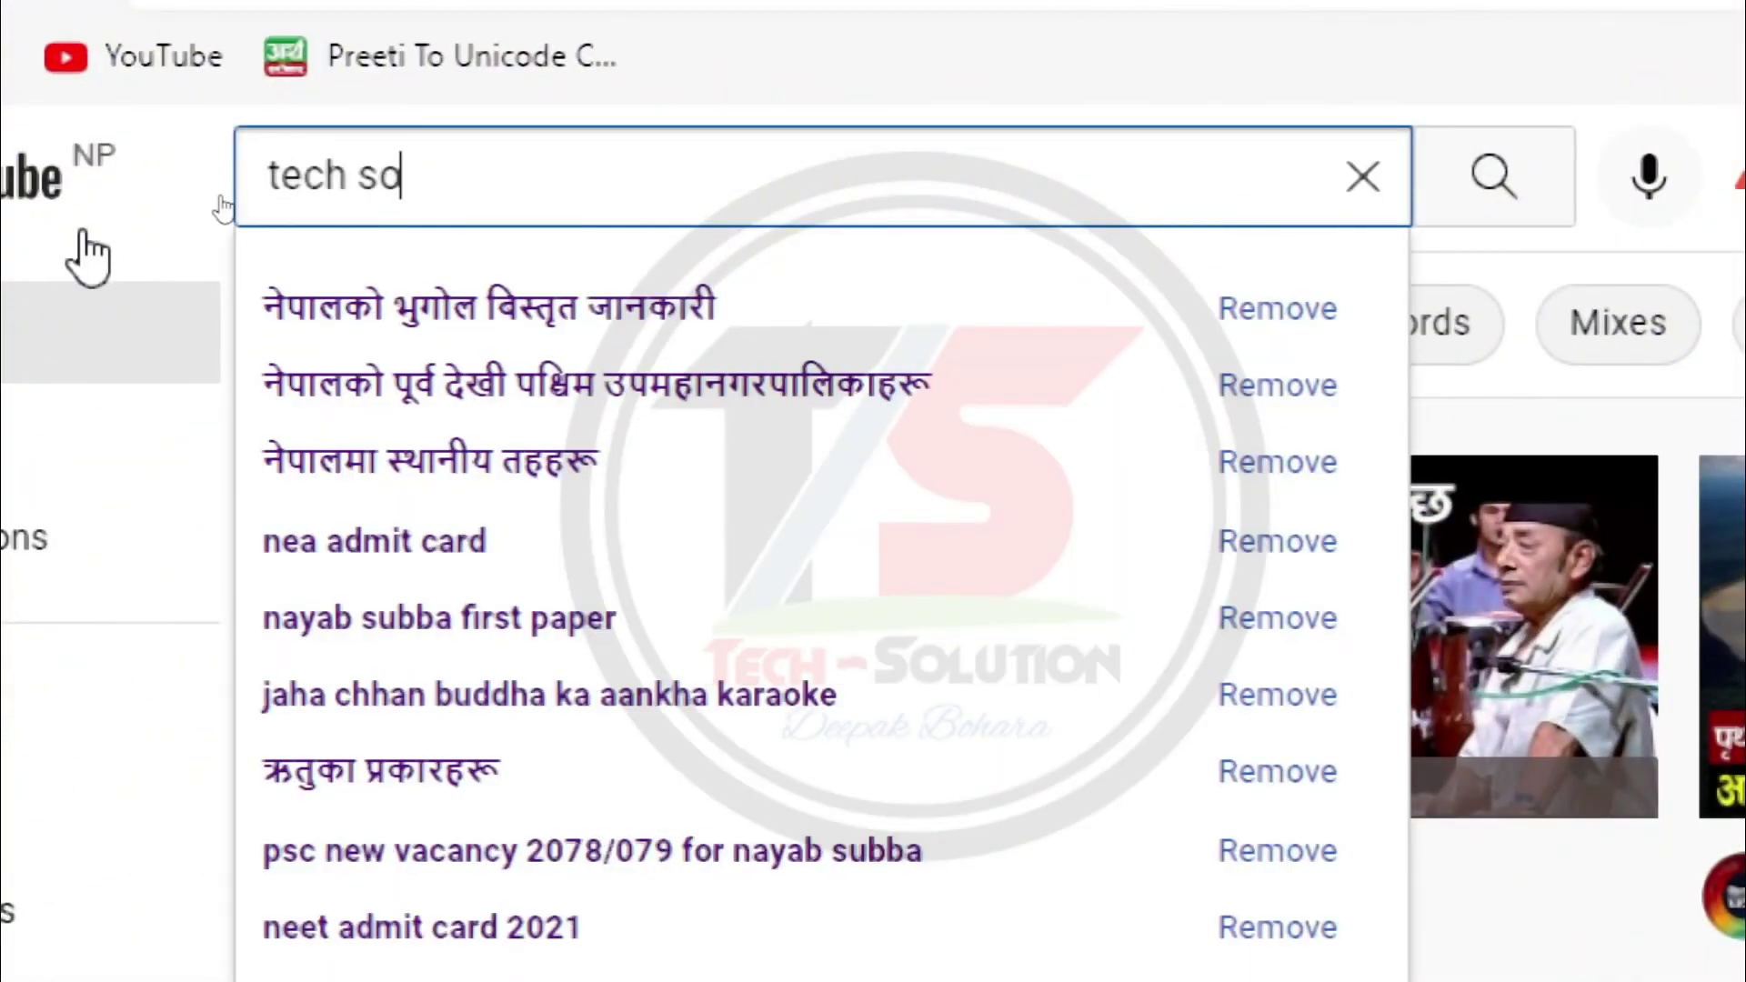
{"action": "type", "text": "lution deepak bohara"}
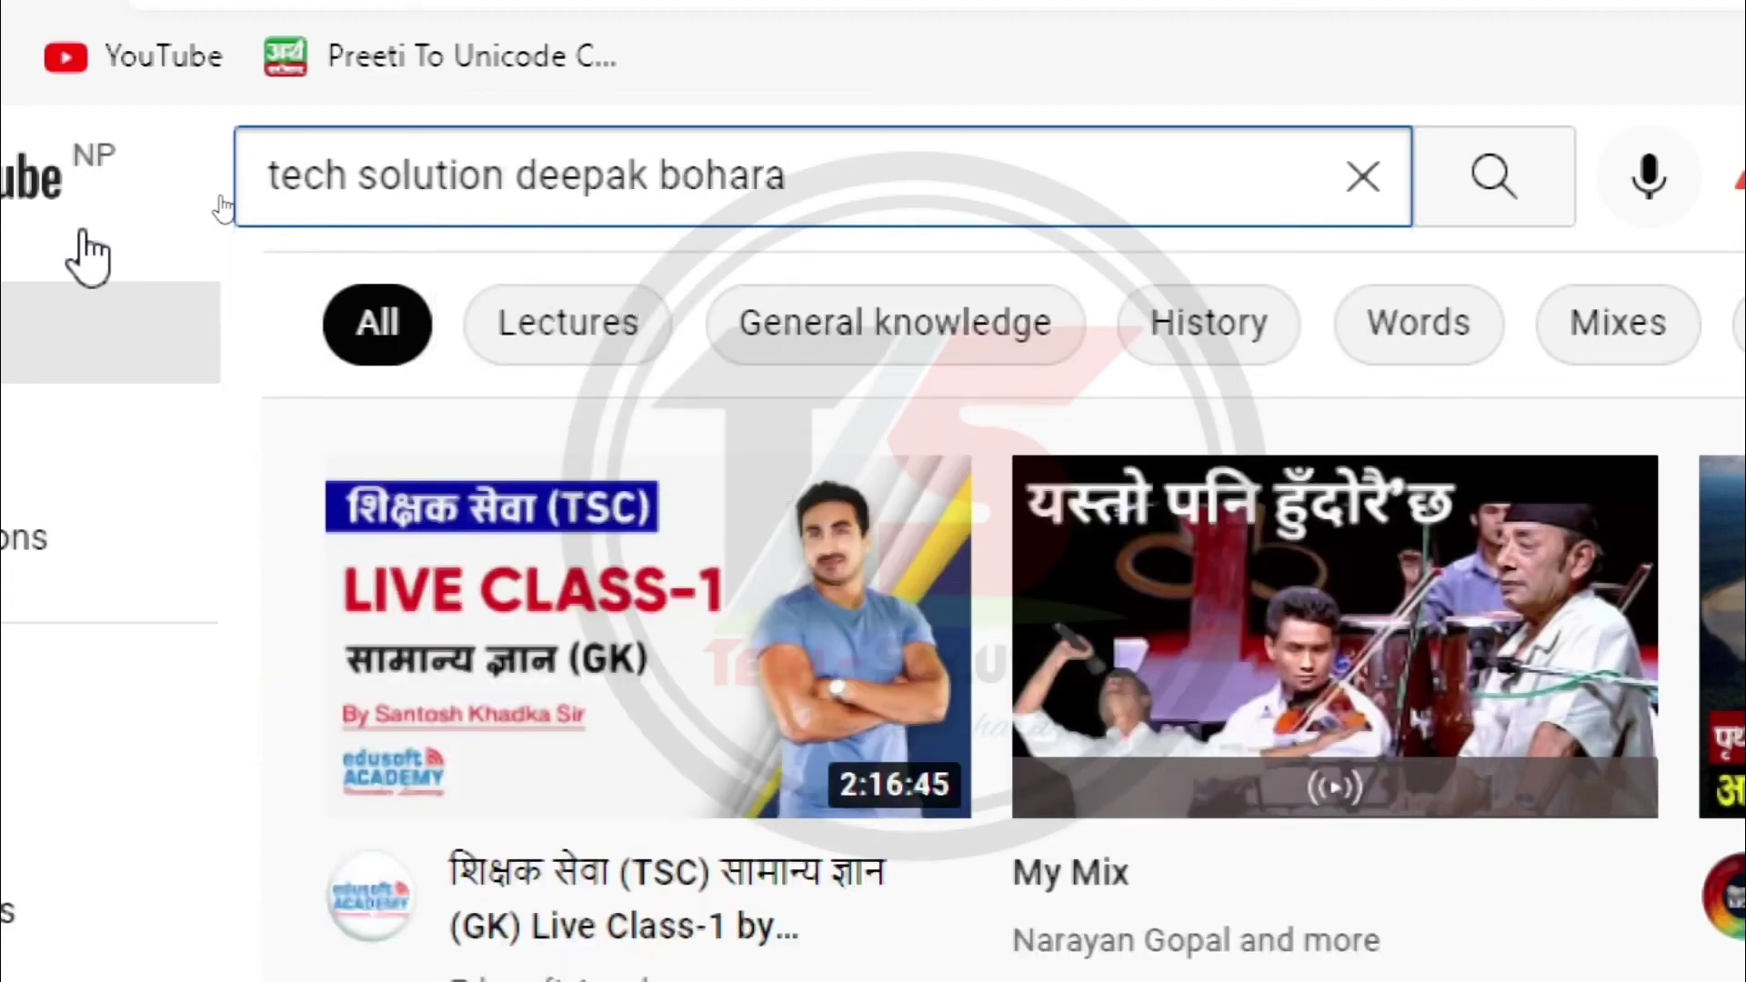
{"action": "key", "text": "Return"}
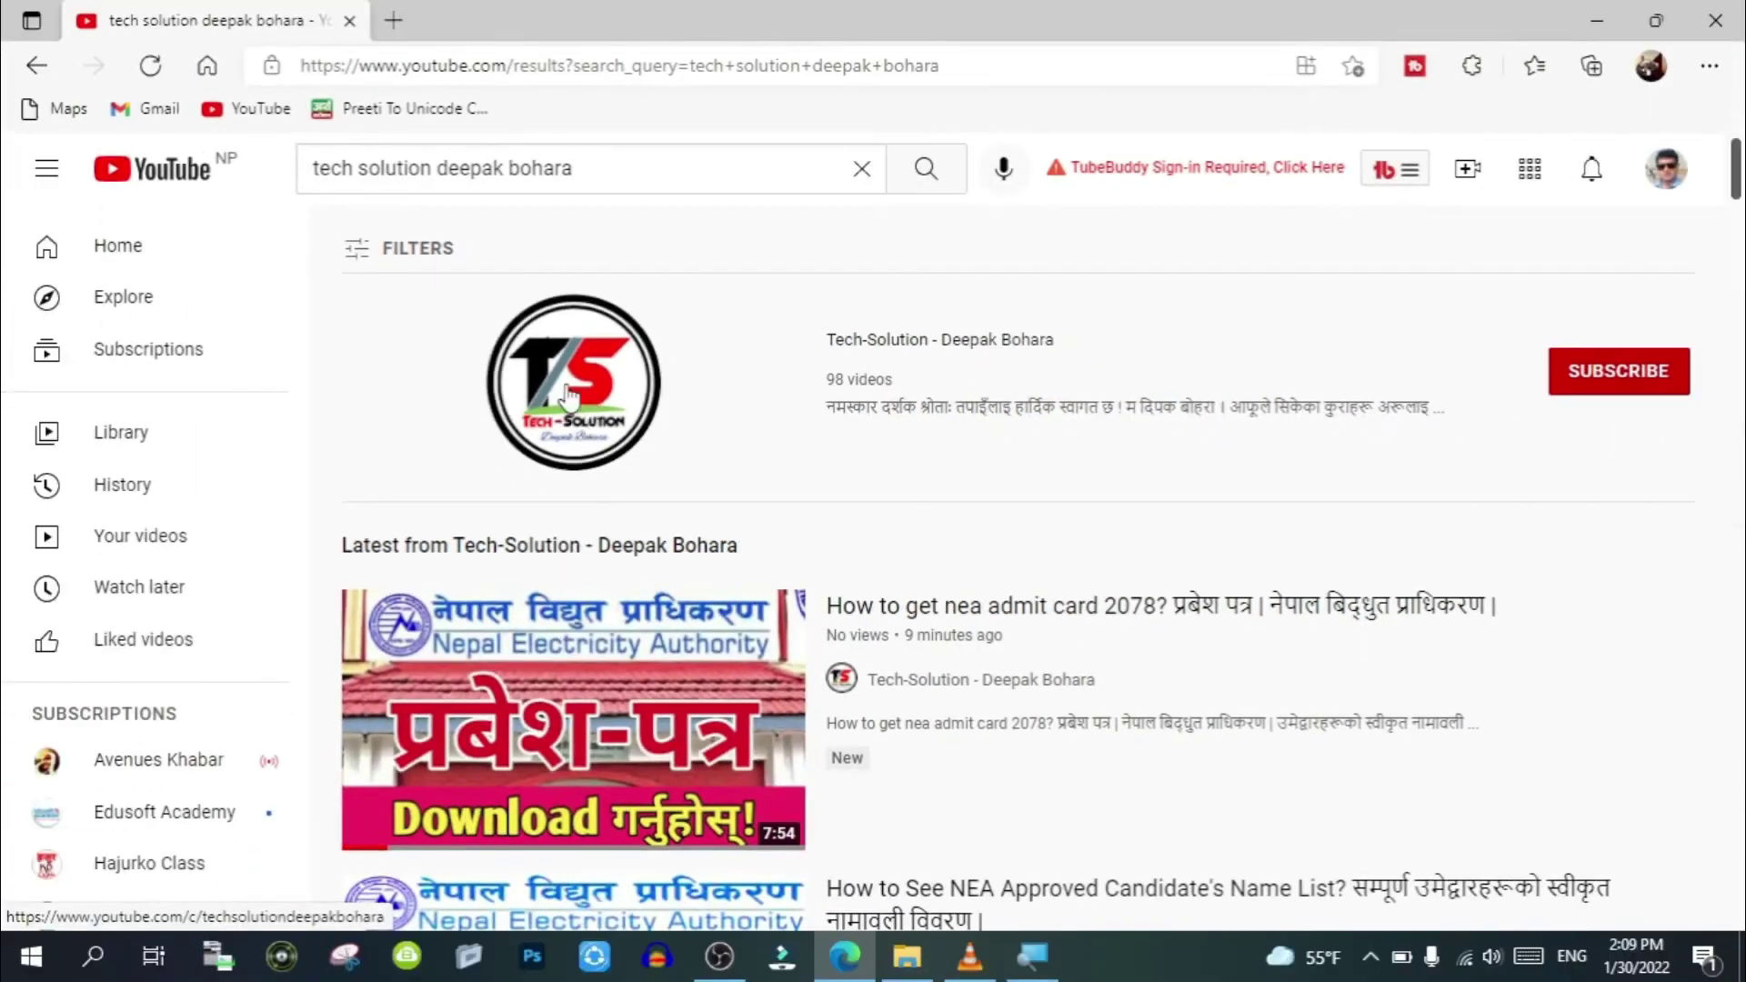
{"action": "left_click", "coordinate": [568, 395]}
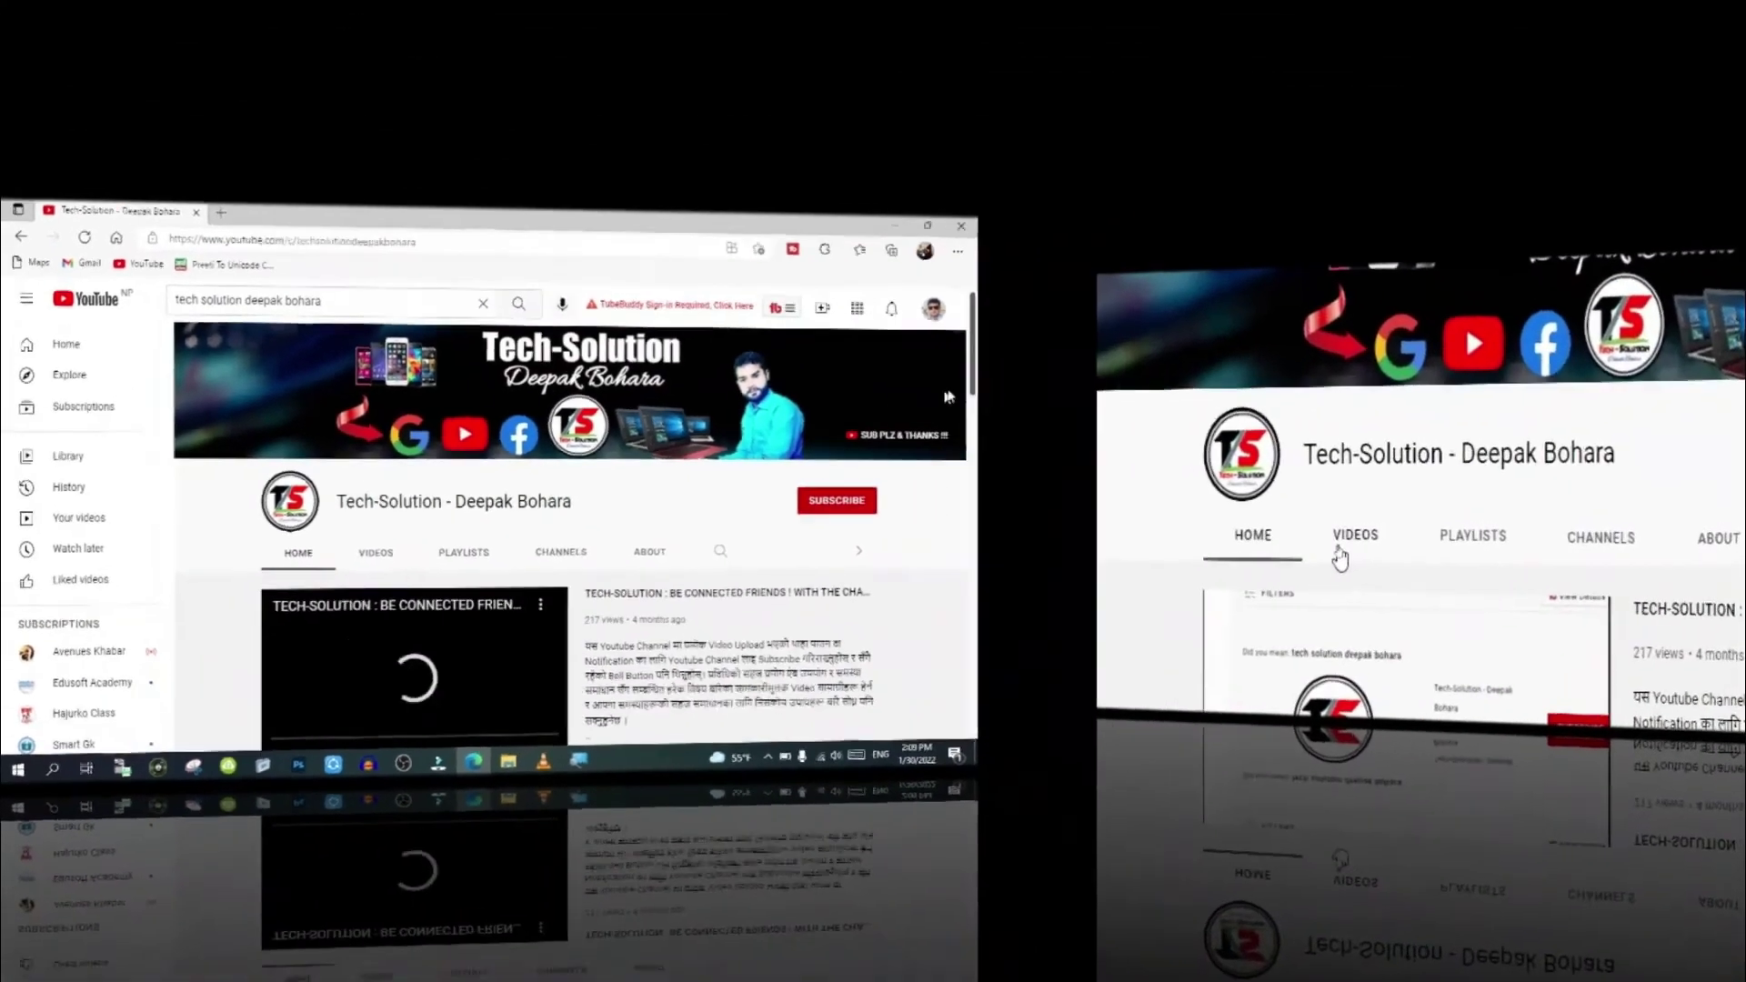
{"action": "left_click", "coordinate": [1345, 545]}
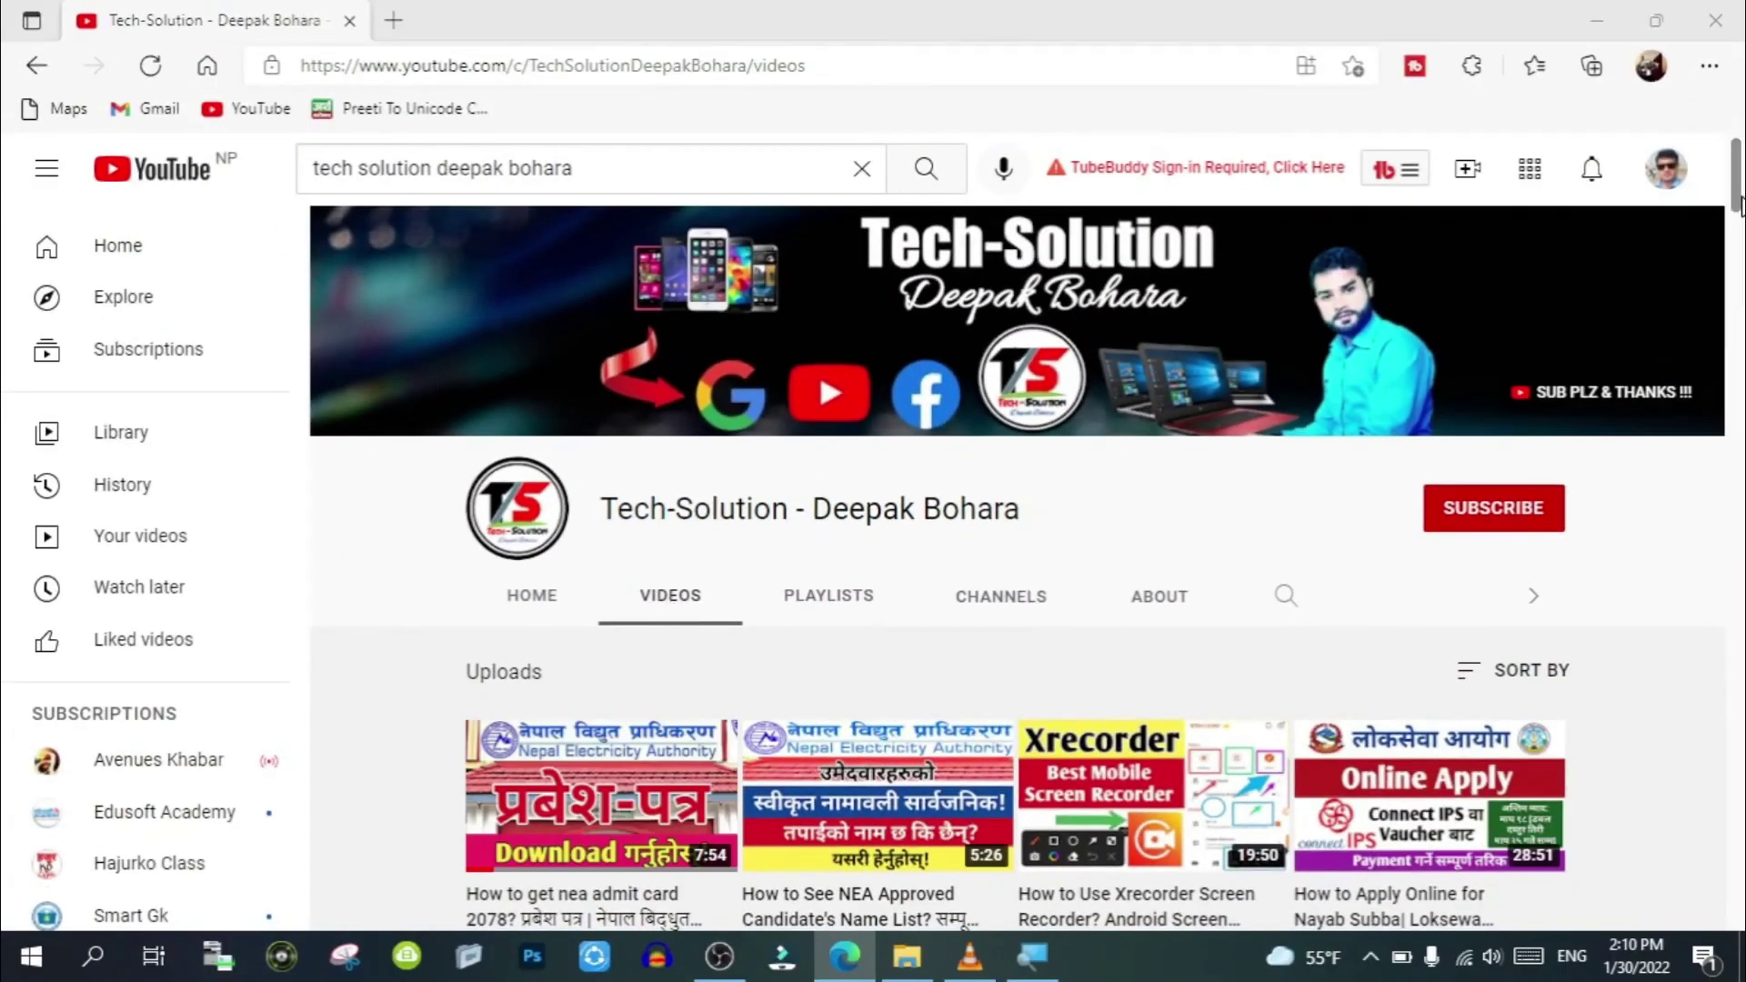
{"action": "left_click_drag", "start_coordinate": [1739, 205], "coordinate": [1741, 315]}
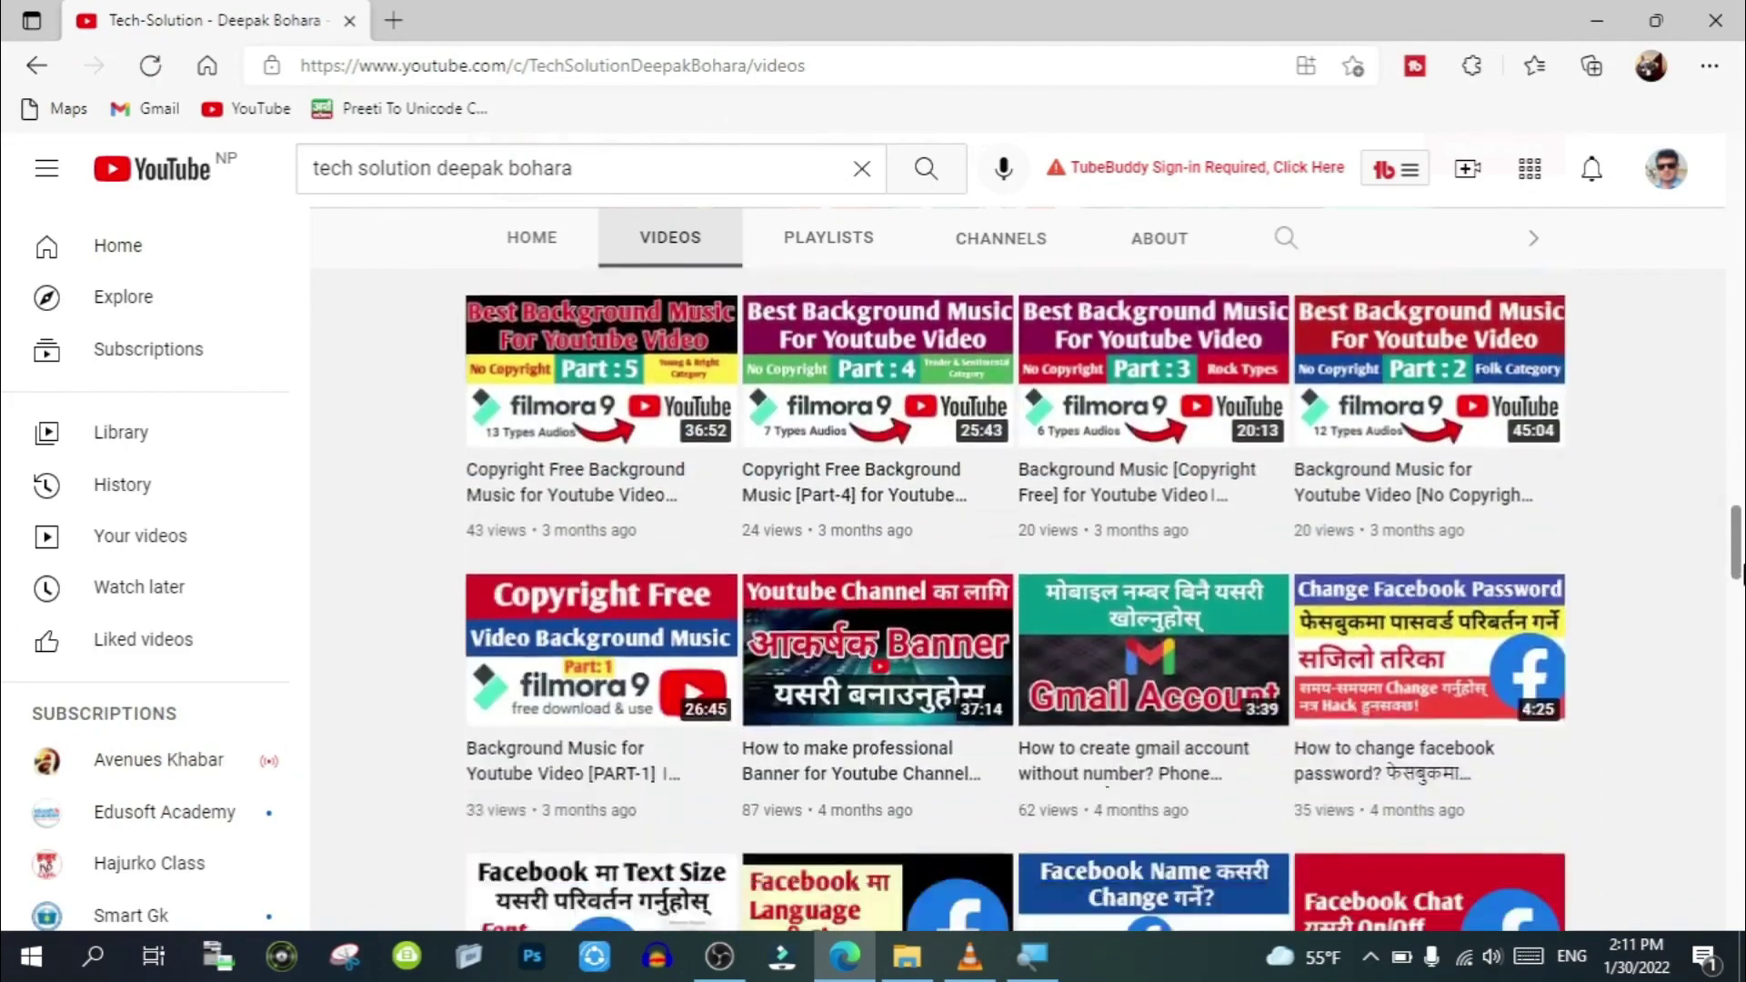
{"action": "left_click_drag", "start_coordinate": [1740, 574], "coordinate": [1737, 864]}
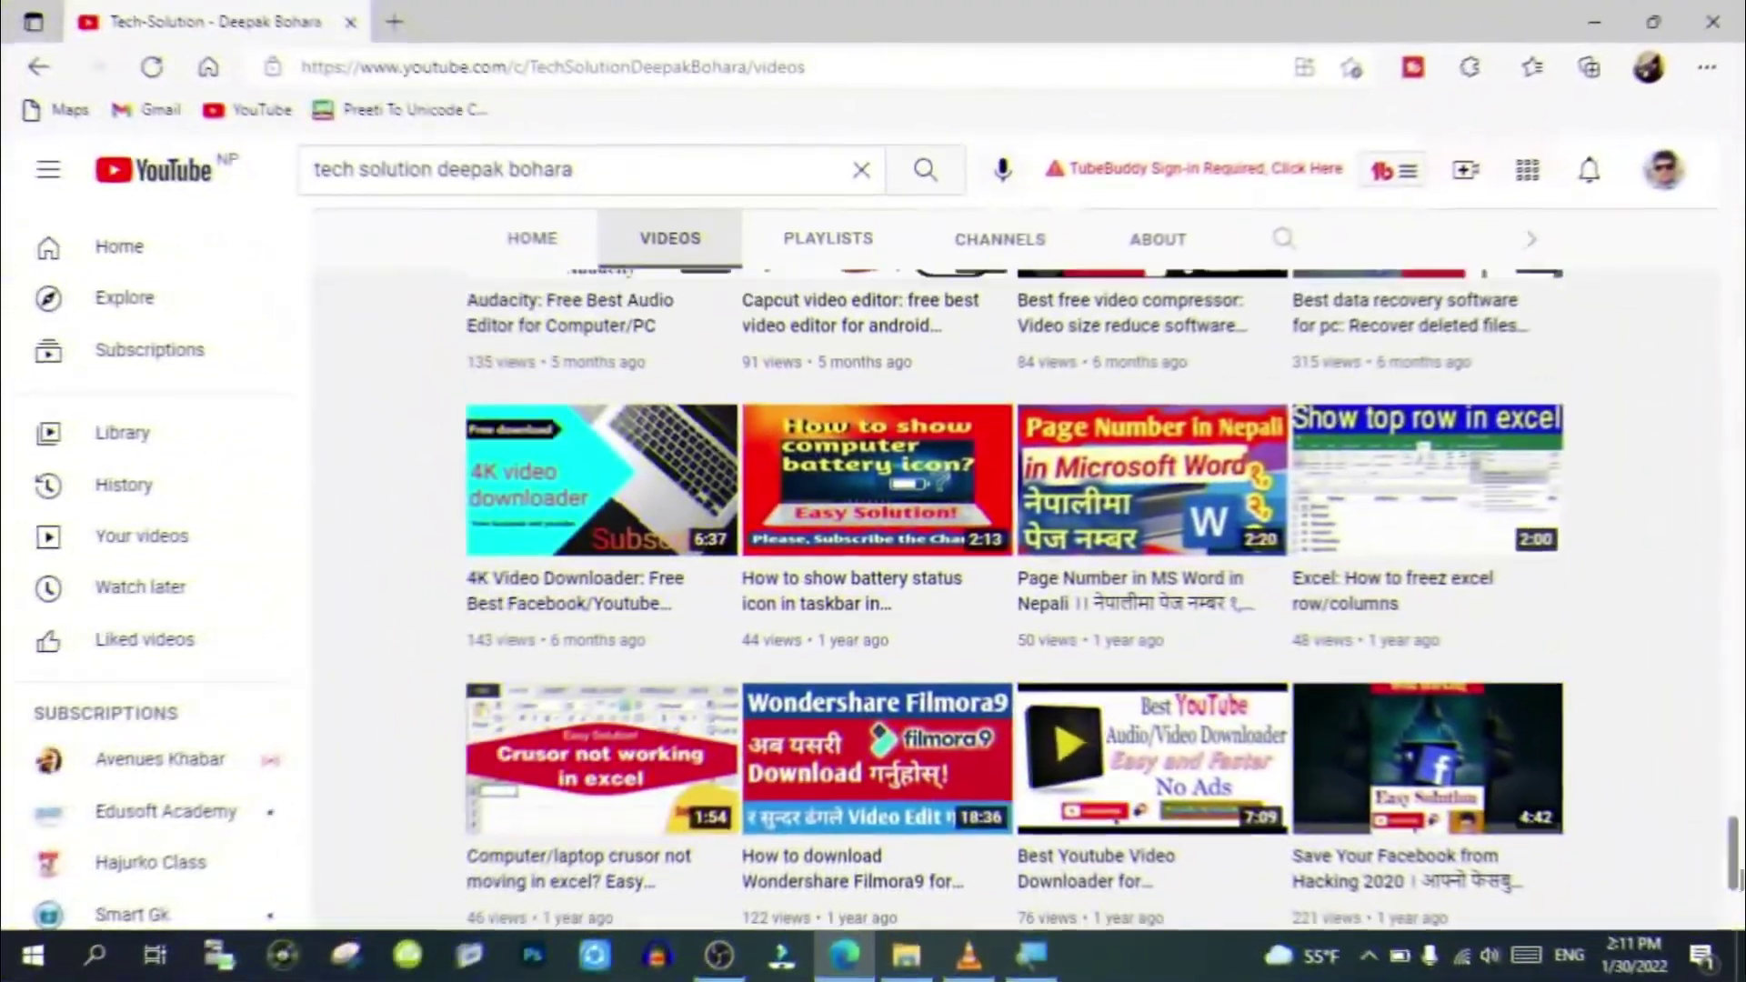
{"action": "left_click_drag", "start_coordinate": [1737, 868], "coordinate": [1710, 172]}
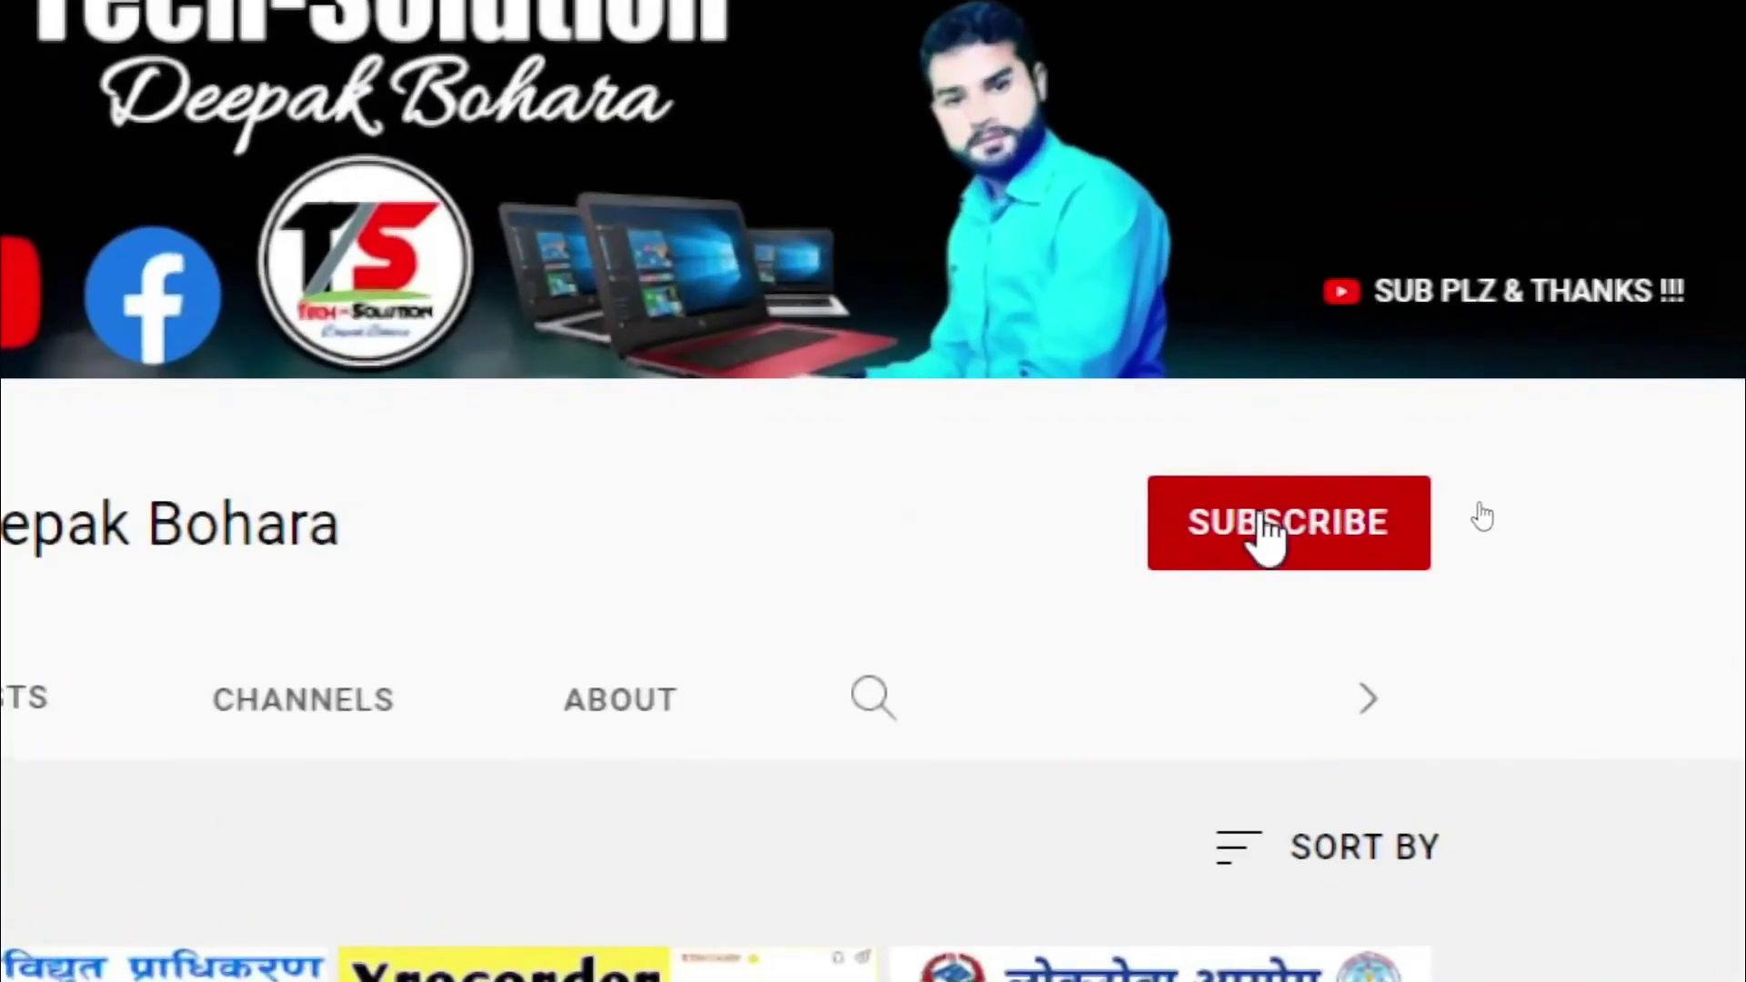
Subscribe to the channel with All notifications turned on.
{"action": "left_click", "coordinate": [1303, 556]}
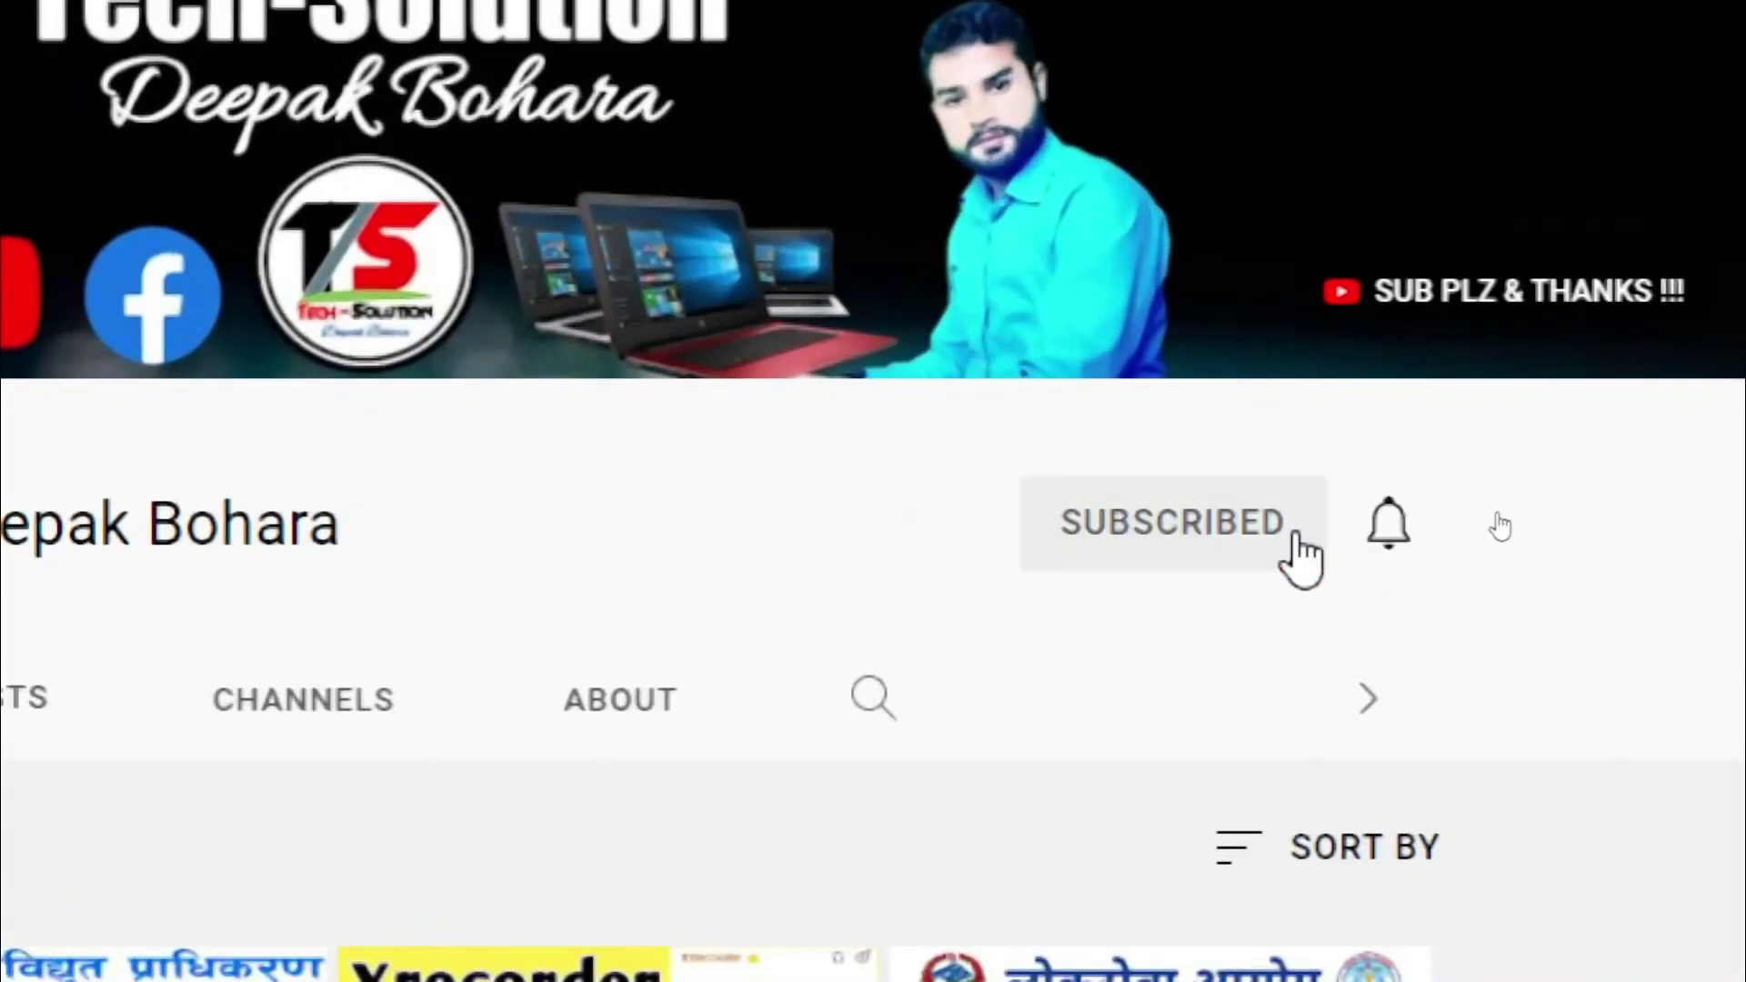
{"action": "left_click", "coordinate": [1389, 536]}
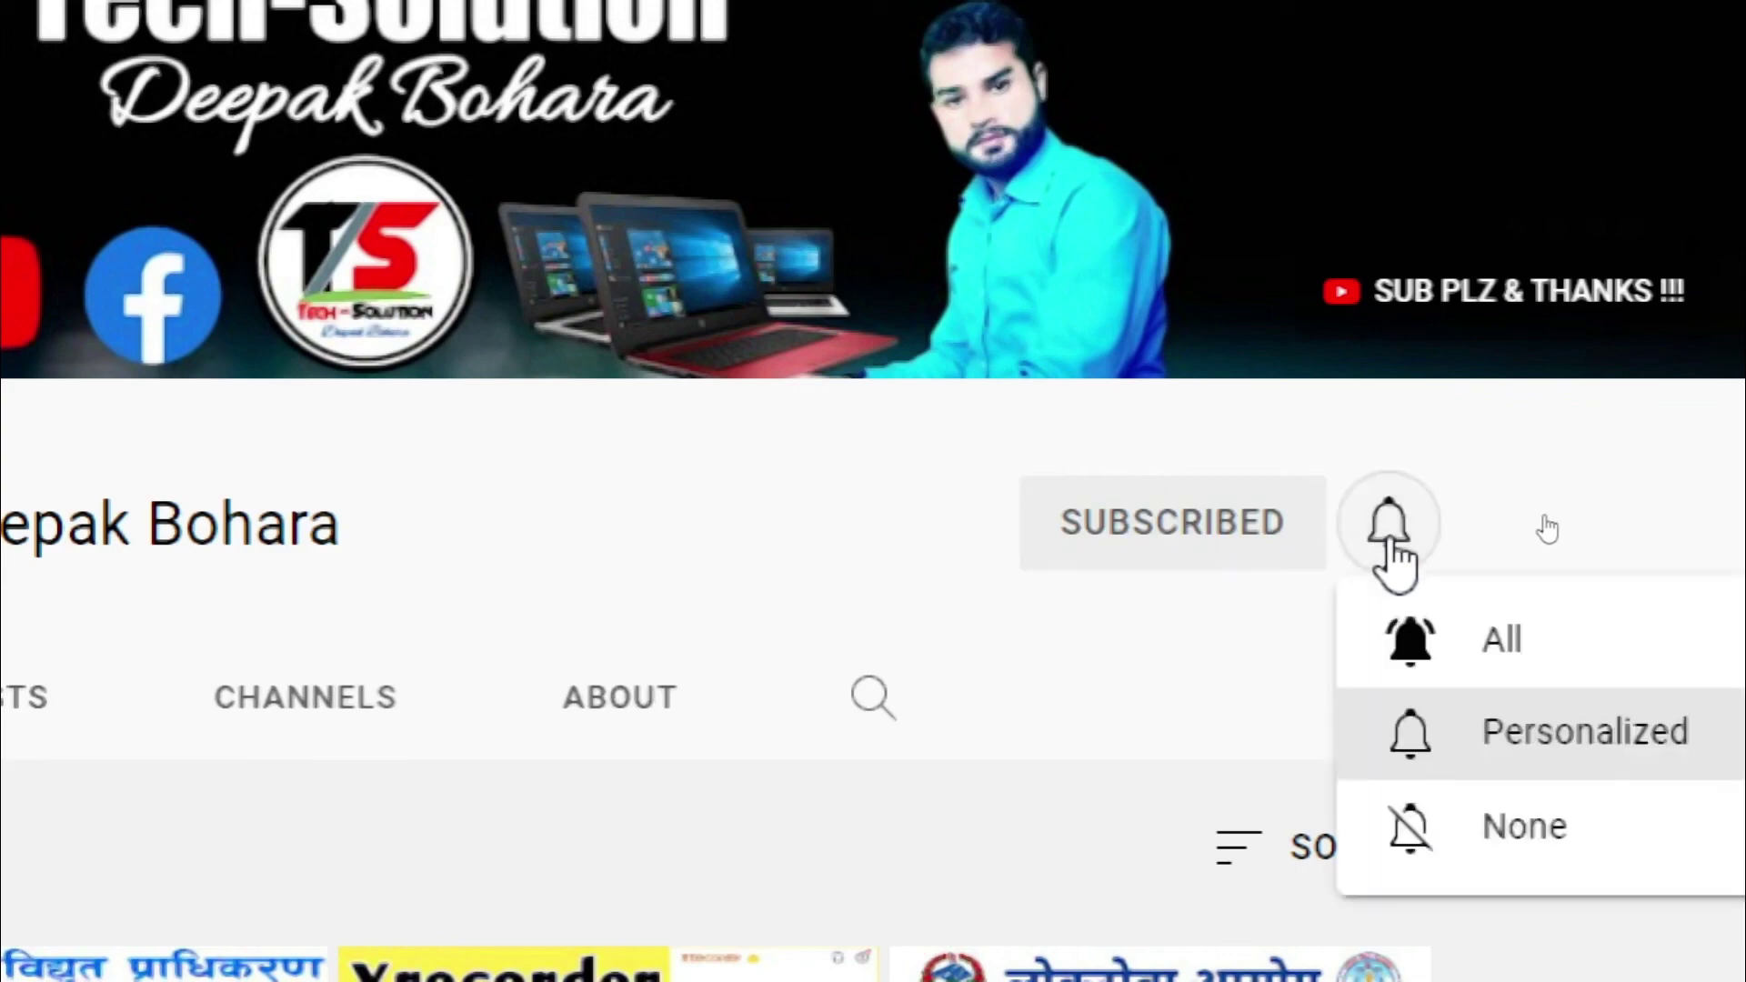
{"action": "left_click", "coordinate": [1531, 670]}
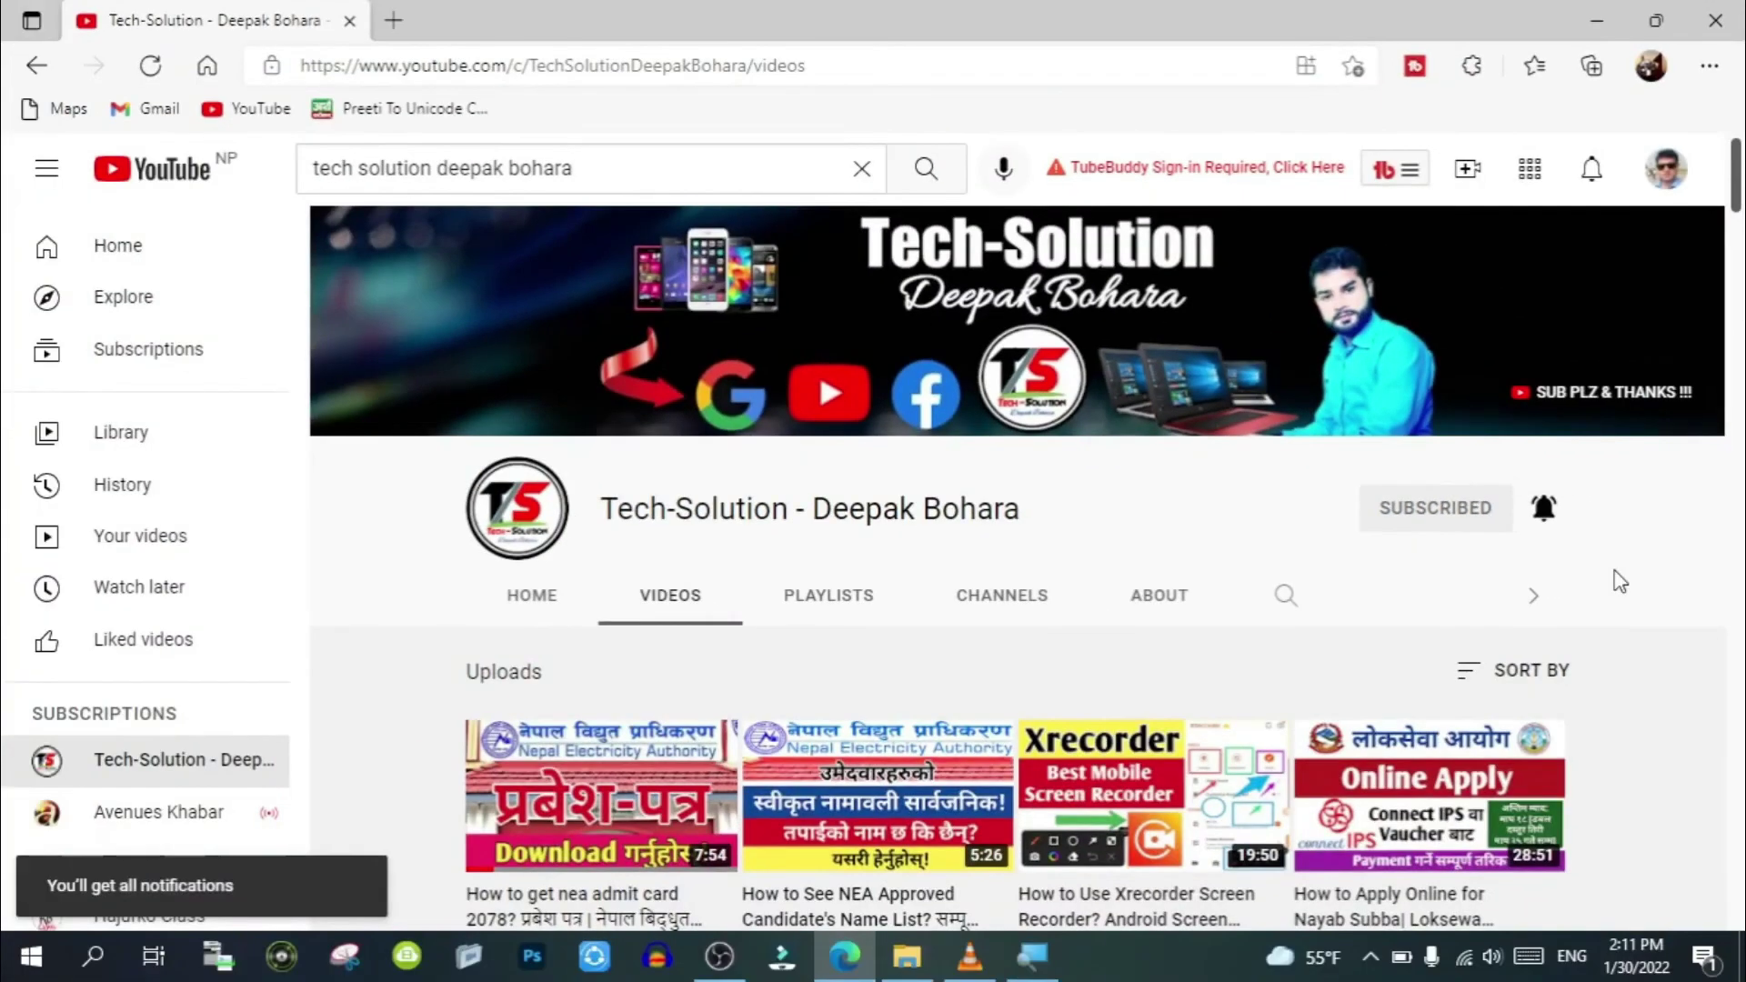